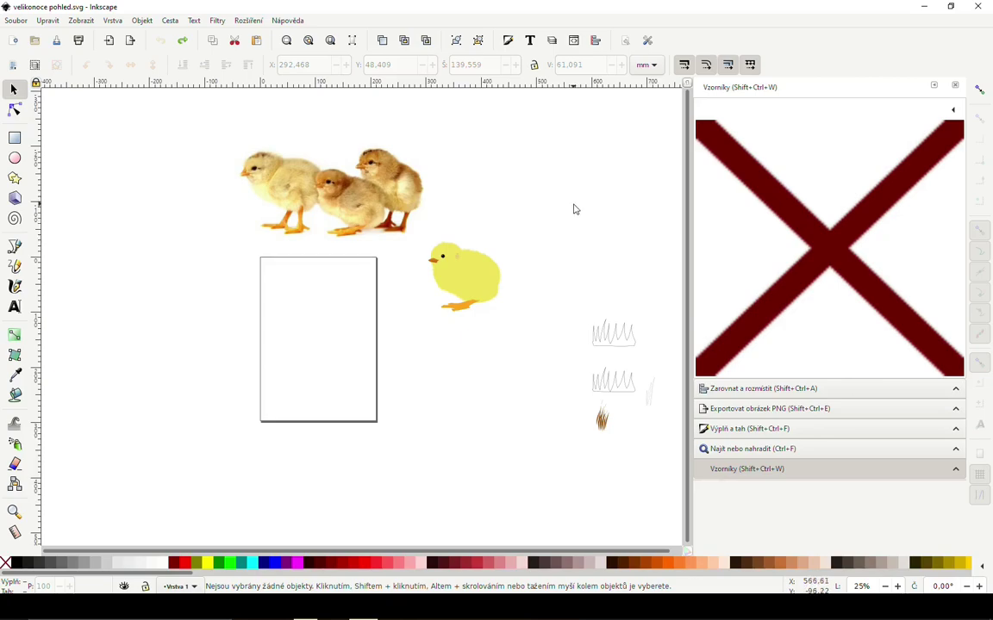
Drag the three-chicks bitmap up-left above the blank page, then clear the selection.
left_click_drag(575, 208, 534, 255)
scroll(474, 240, "up", 1)
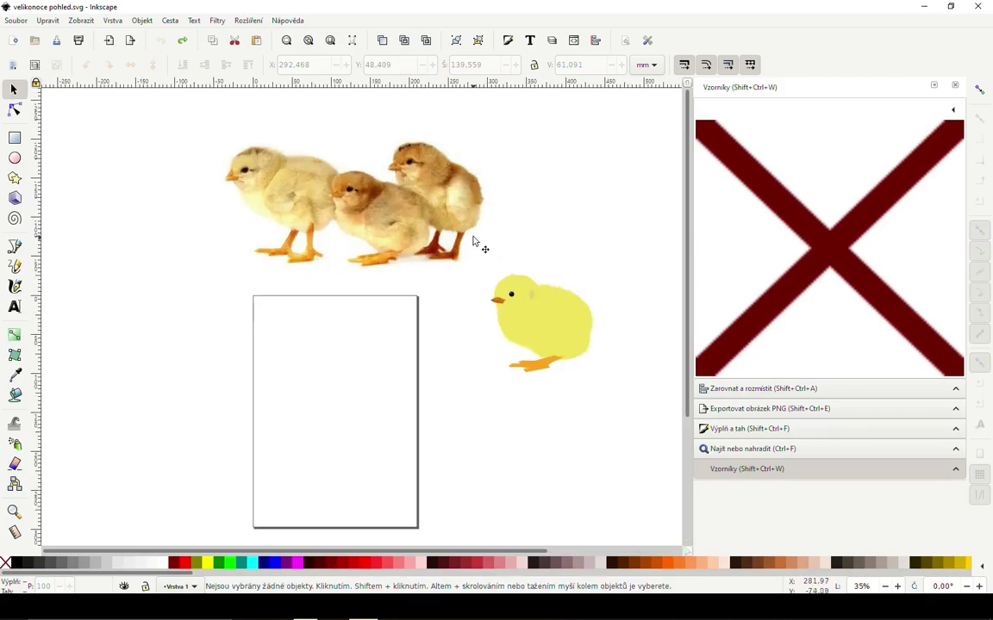
left_click(325, 198)
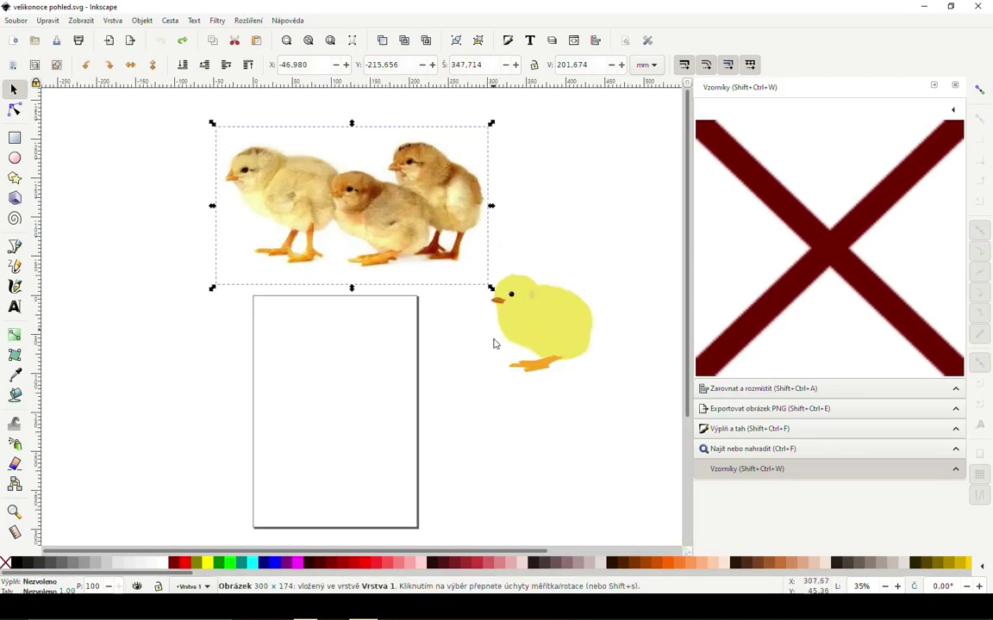
scroll(508, 349, "up", 3)
scroll(509, 349, "left", 4)
scroll(558, 461, "down", 2)
left_click_drag(501, 232, 489, 201)
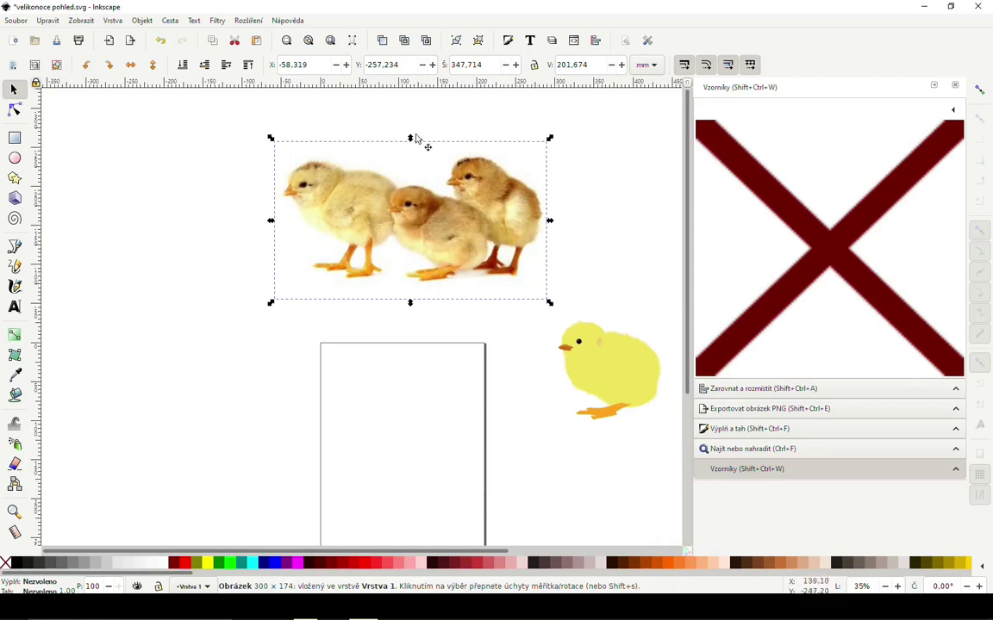
key("Tab")
key("Escape")
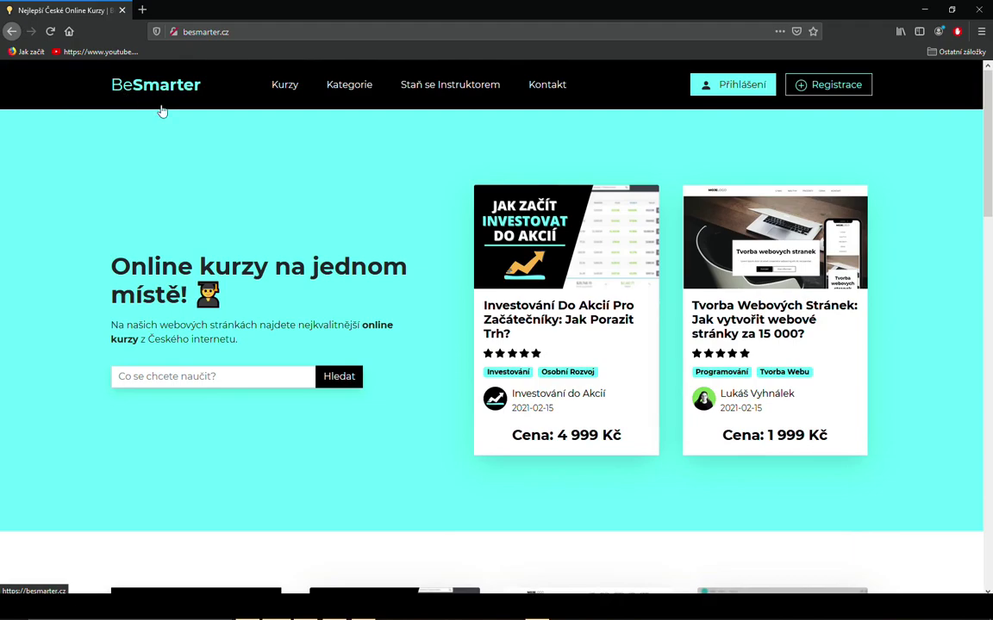
Scroll the besmarter.cz homepage down to the categories and course grid.
scroll(432, 272, "down", 5)
scroll(657, 301, "down", 3)
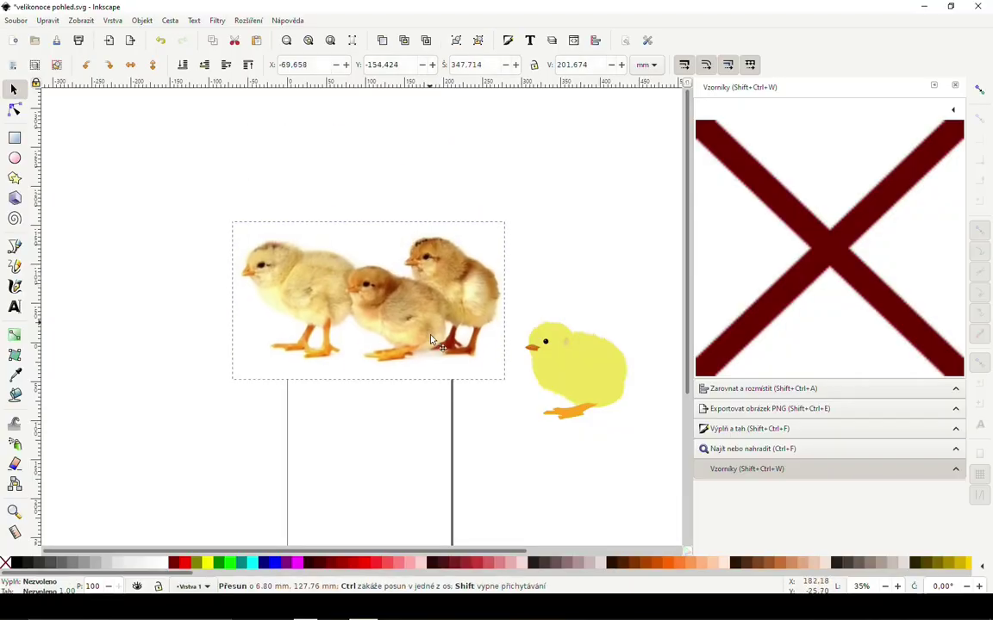
Drag the chicks photo onto the page and draw a roughly 62 × 59 mm green circle over the middle chick.
left_click_drag(427, 251, 427, 414)
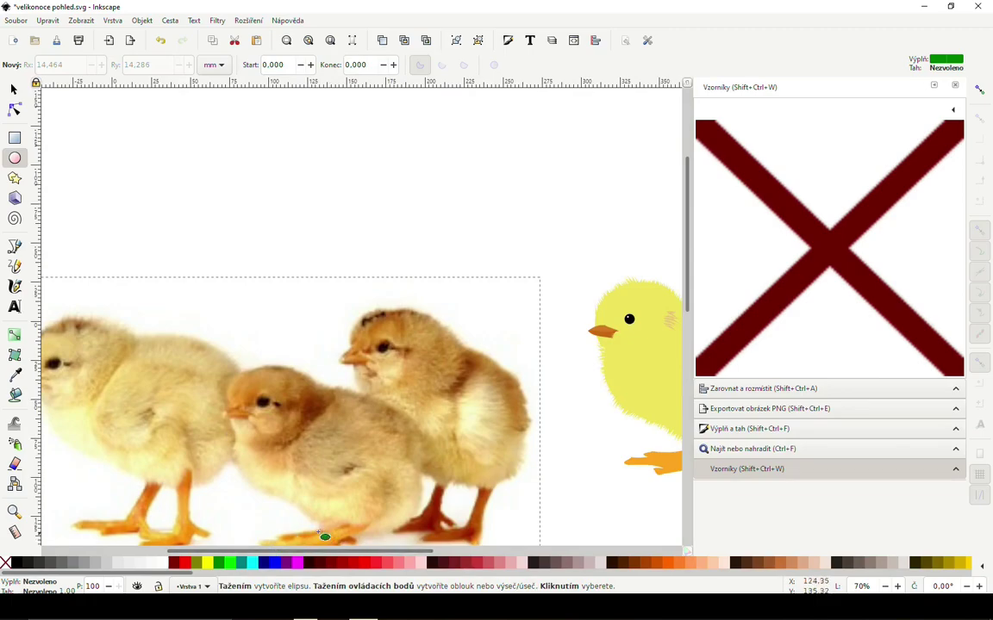
scroll(509, 394, "down", 2)
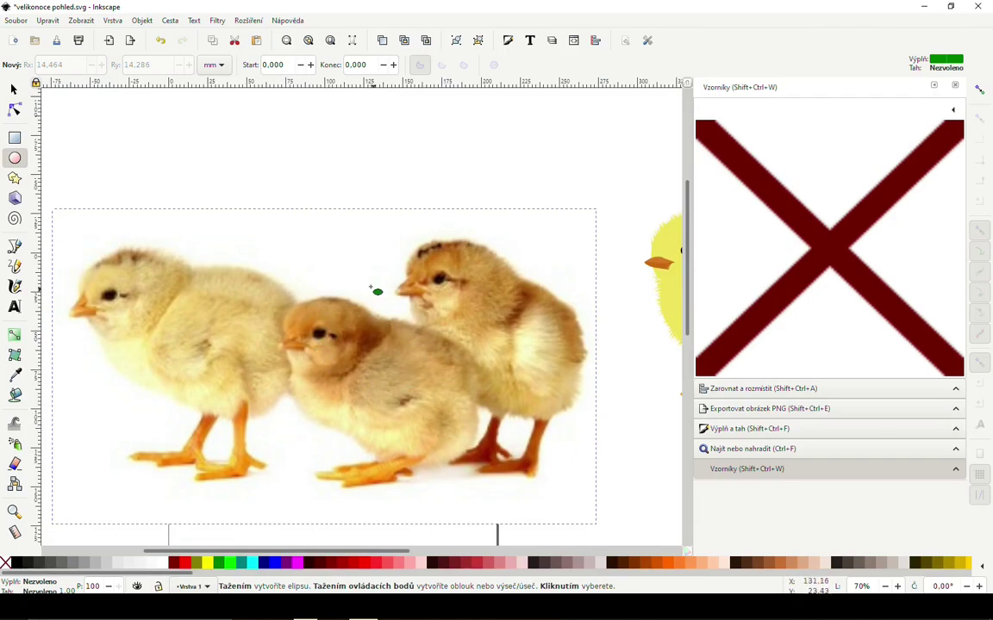
left_click_drag(281, 303, 373, 397)
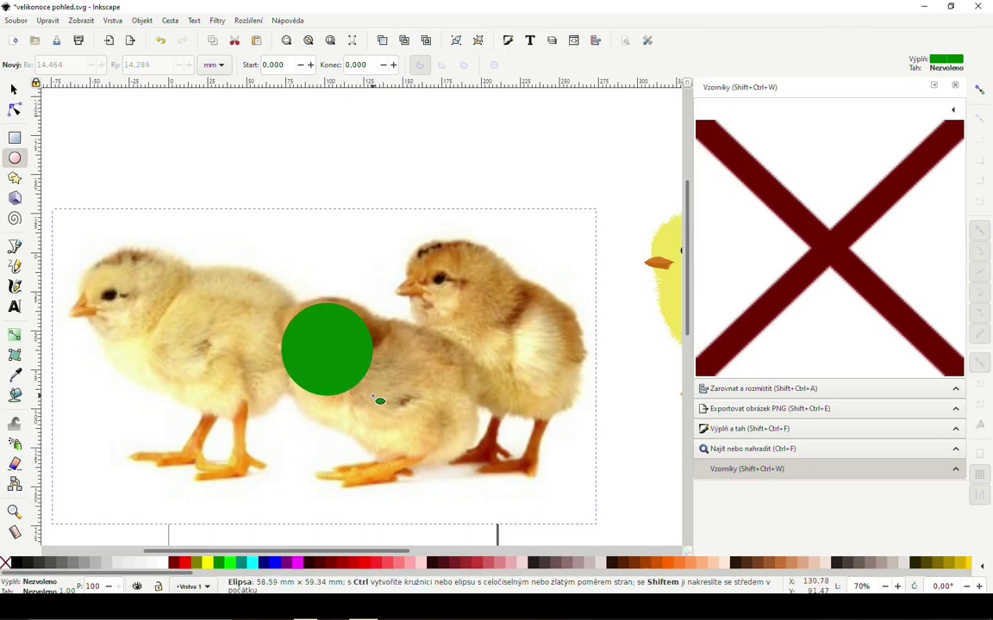
Set the green circle's opacity to 50%.
key("s")
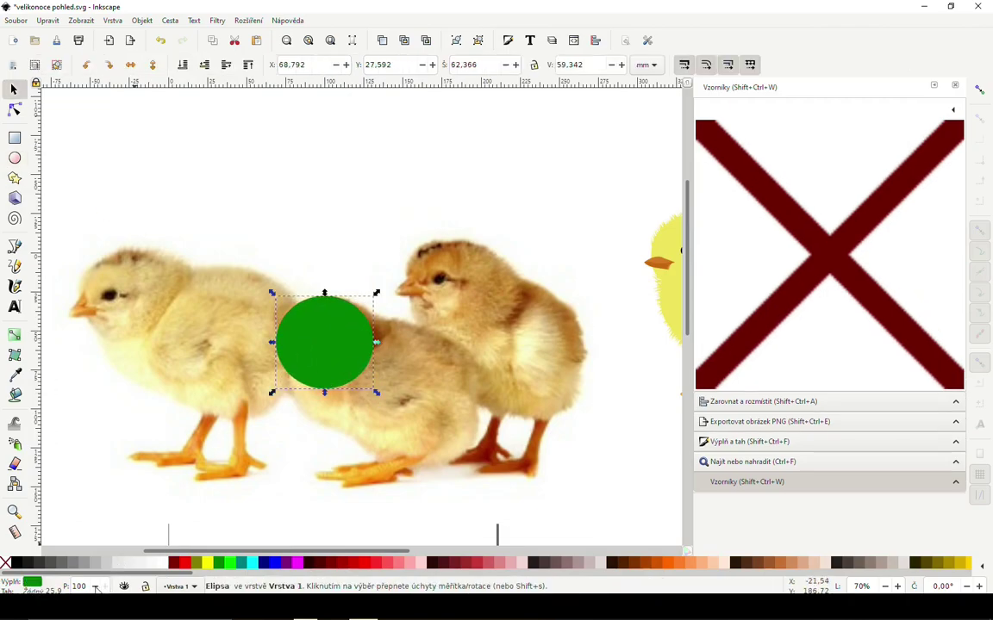
double_click(79, 586)
type("50")
key("Return")
Position and scale the translucent green ellipses over the chick's head and body.
left_click_drag(343, 342, 347, 339)
left_click(345, 358)
mouse_move(341, 376)
left_mouse_down()
mouse_move(351, 418)
mouse_move(481, 450)
left_mouse_up()
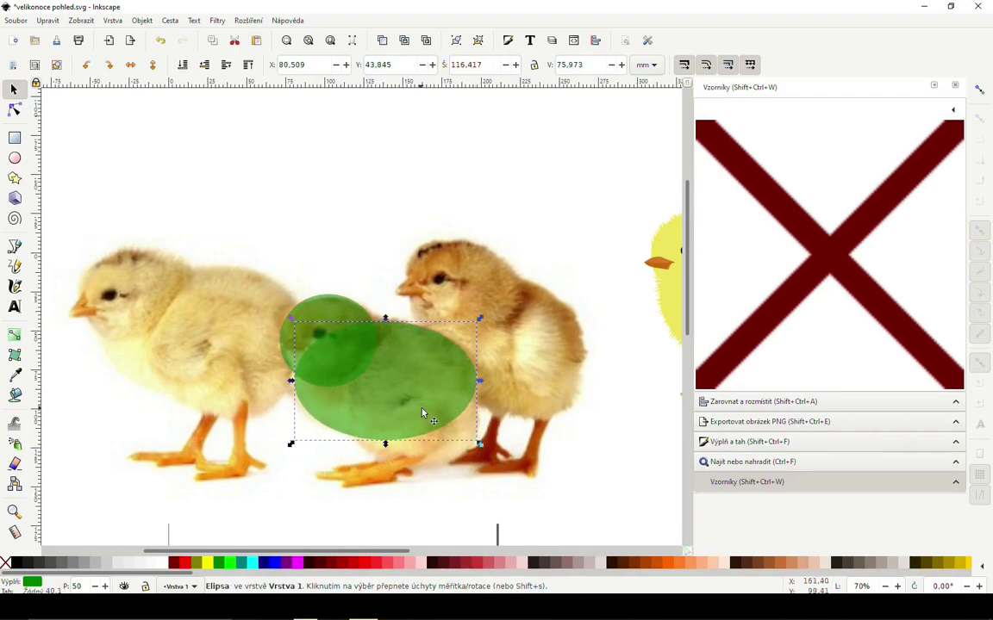
left_click_drag(422, 412, 427, 407)
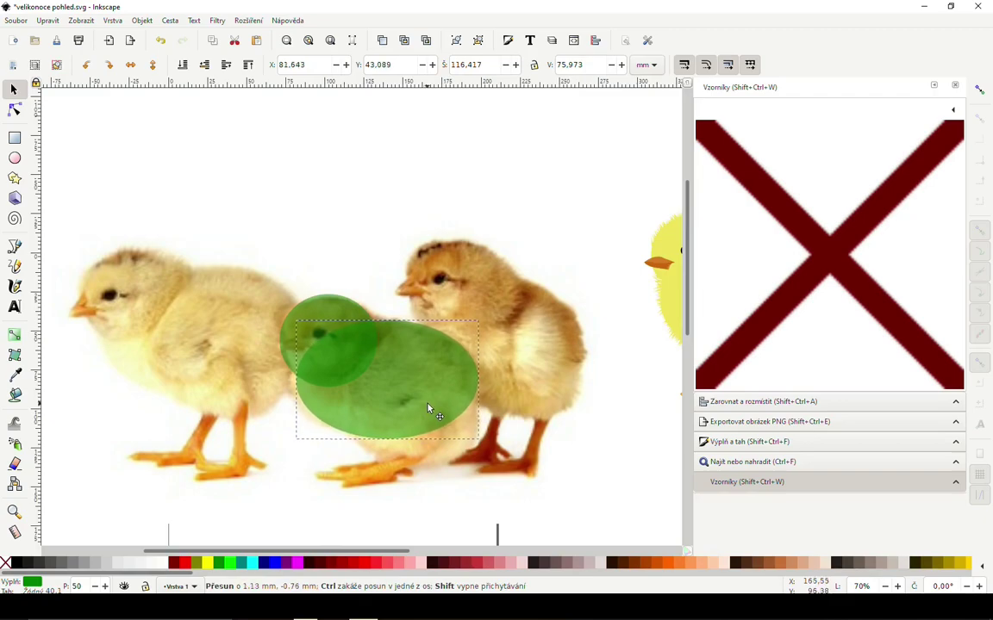
left_click_drag(427, 408, 430, 407)
mouse_move(481, 319)
left_mouse_down()
mouse_move(343, 411)
mouse_move(428, 435)
left_mouse_up()
scroll(414, 436, "down", 1)
scroll(341, 362, "up", 2)
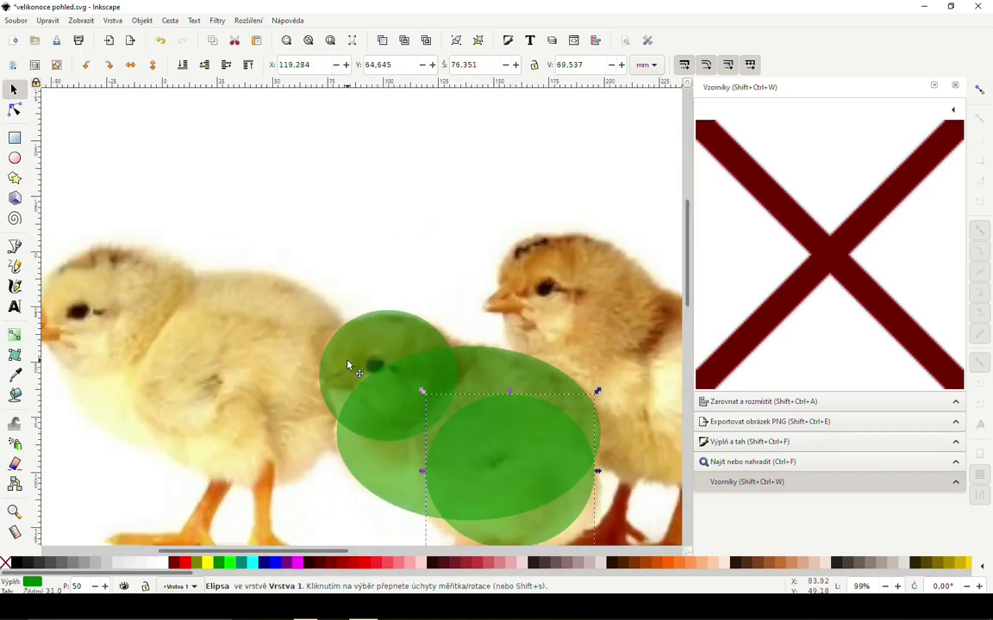
Select all three translucent green ellipses together.
left_click(348, 365)
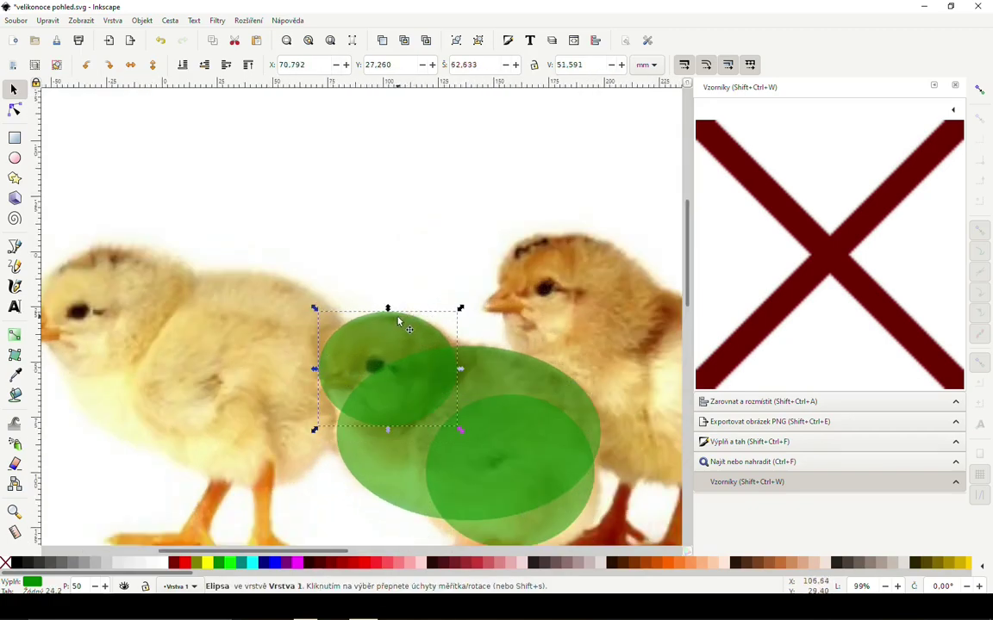
left_click(383, 343)
scroll(345, 297, "down", 1)
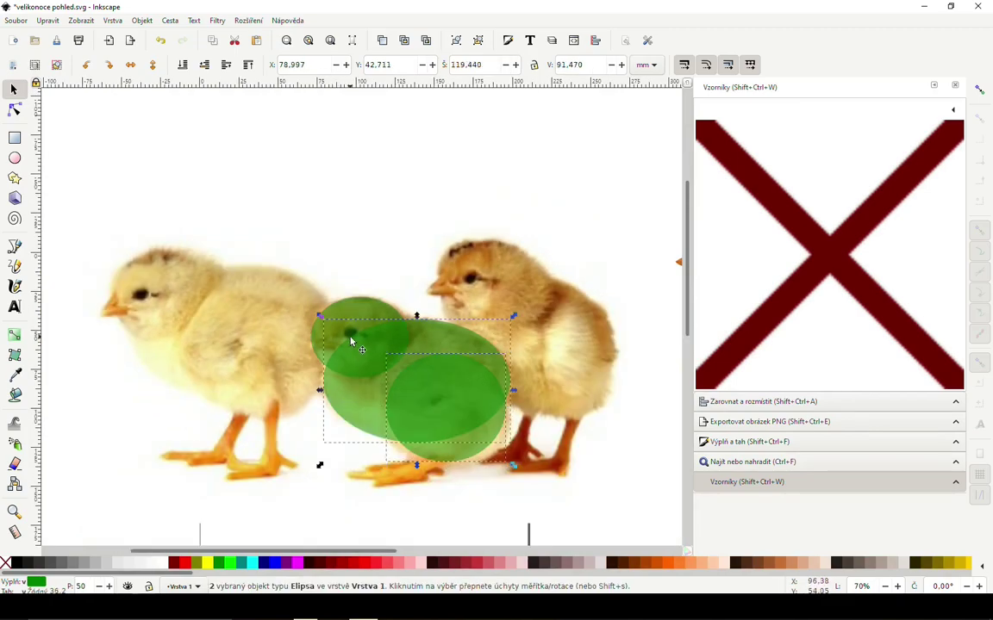
left_click(348, 315, "shift")
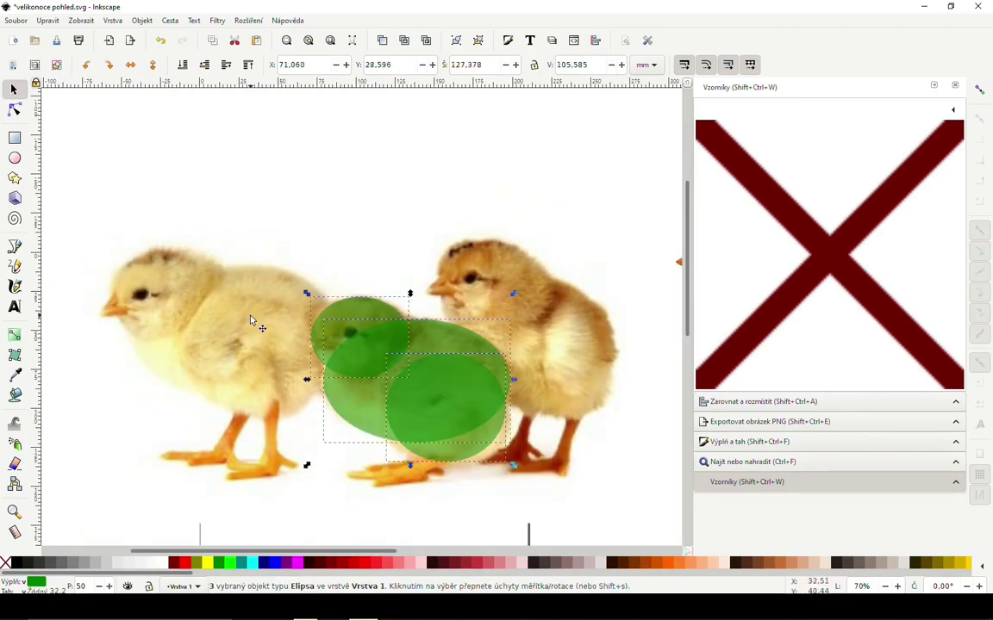
key("ctrl")
left_click(215, 21)
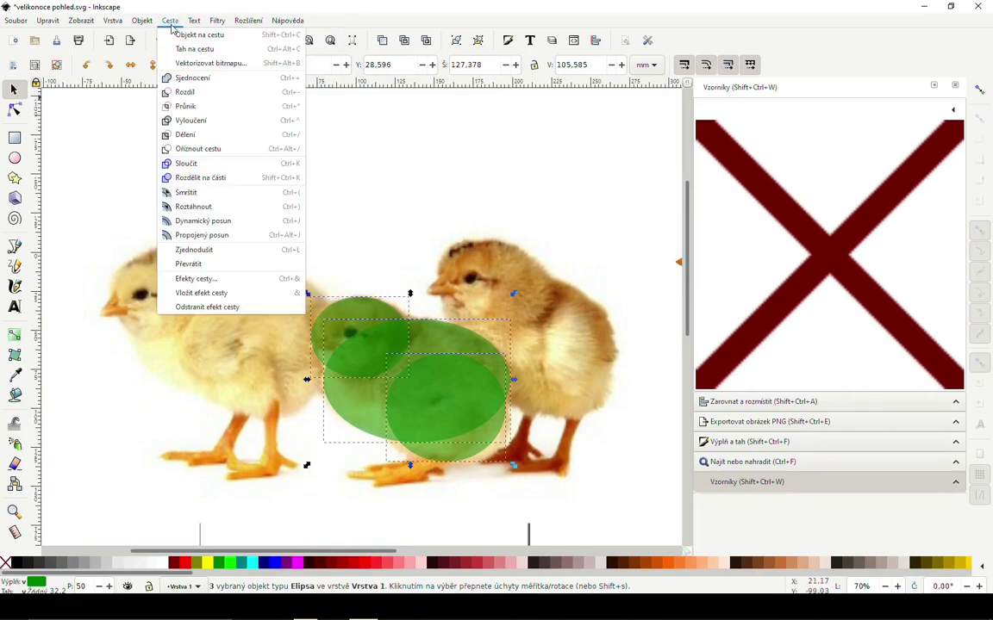
Union the ellipses into one body path and add a dark eye circle about 6.4 mm wide.
left_click(191, 78)
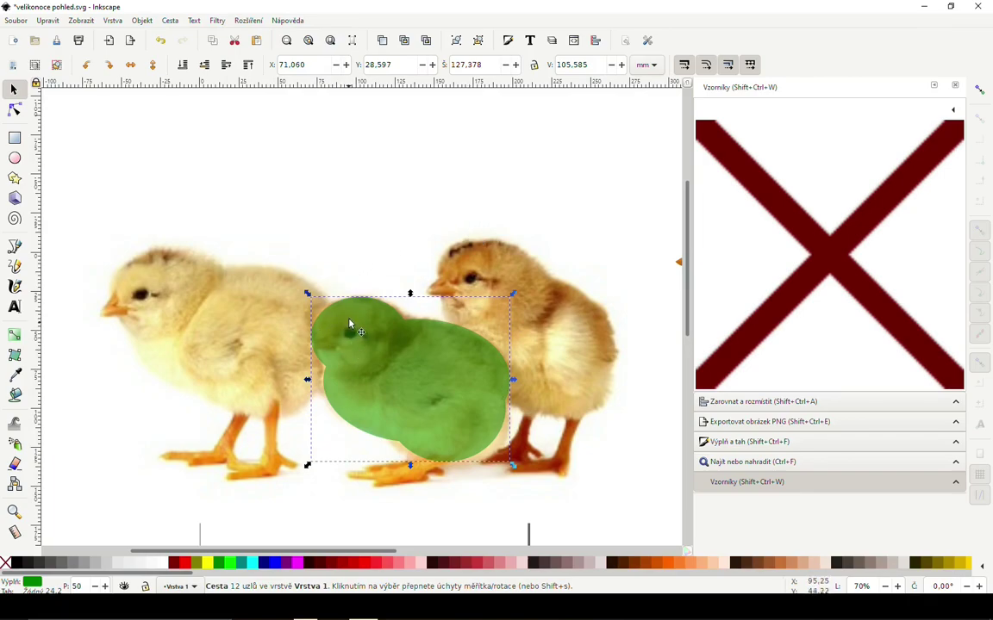
left_click(14, 157)
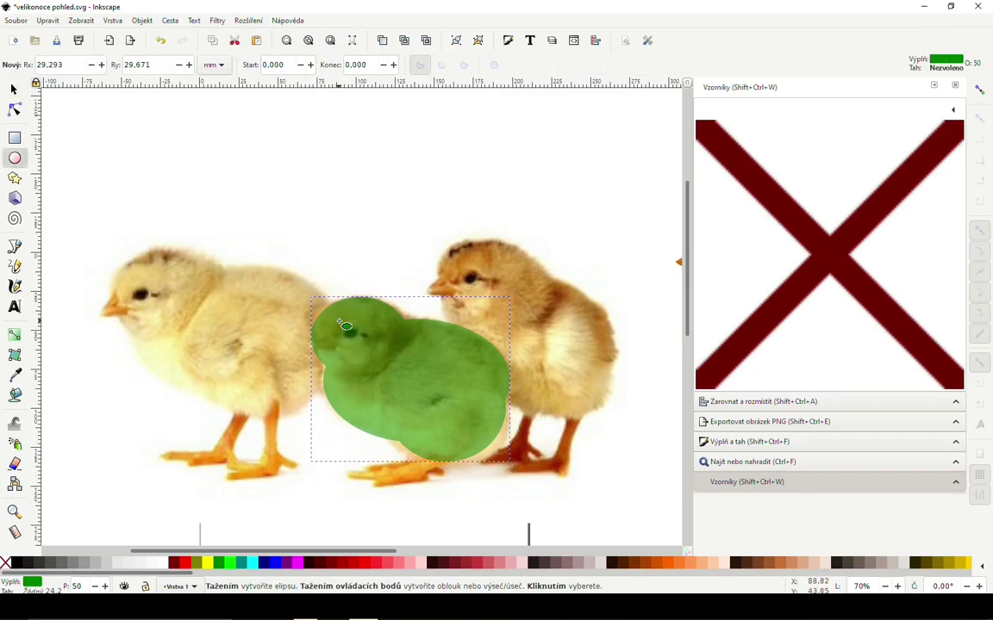
left_click_drag(347, 320, 366, 344)
scroll(368, 342, "up", 2)
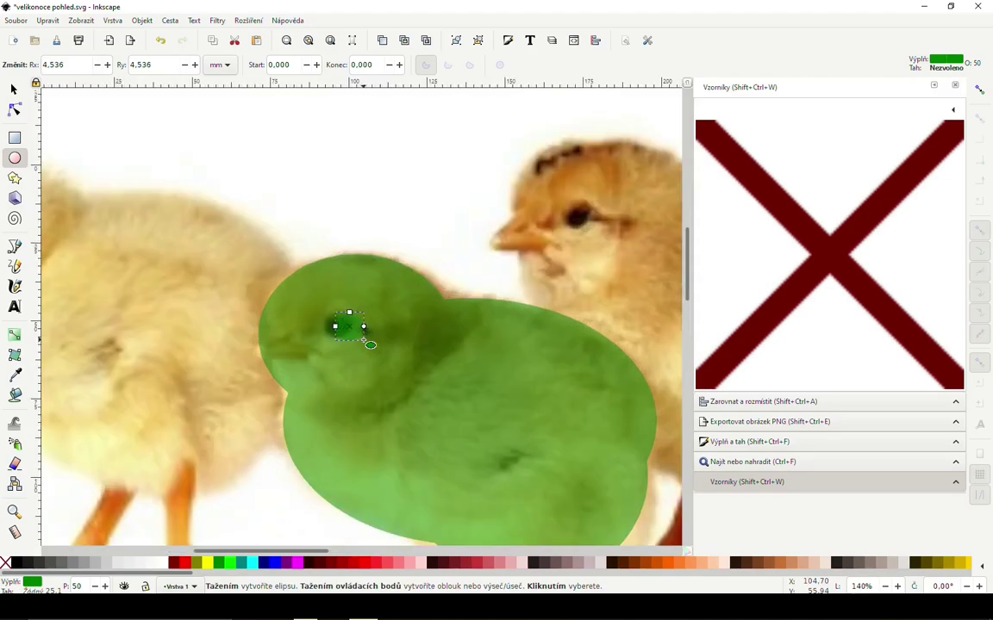
left_click(14, 90)
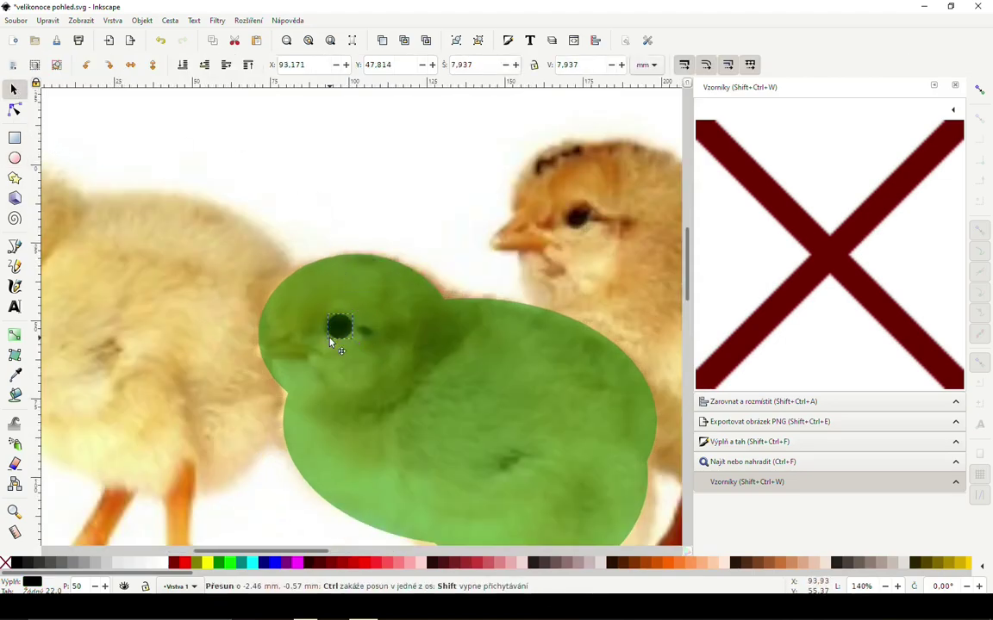
left_click_drag(352, 317, 341, 328)
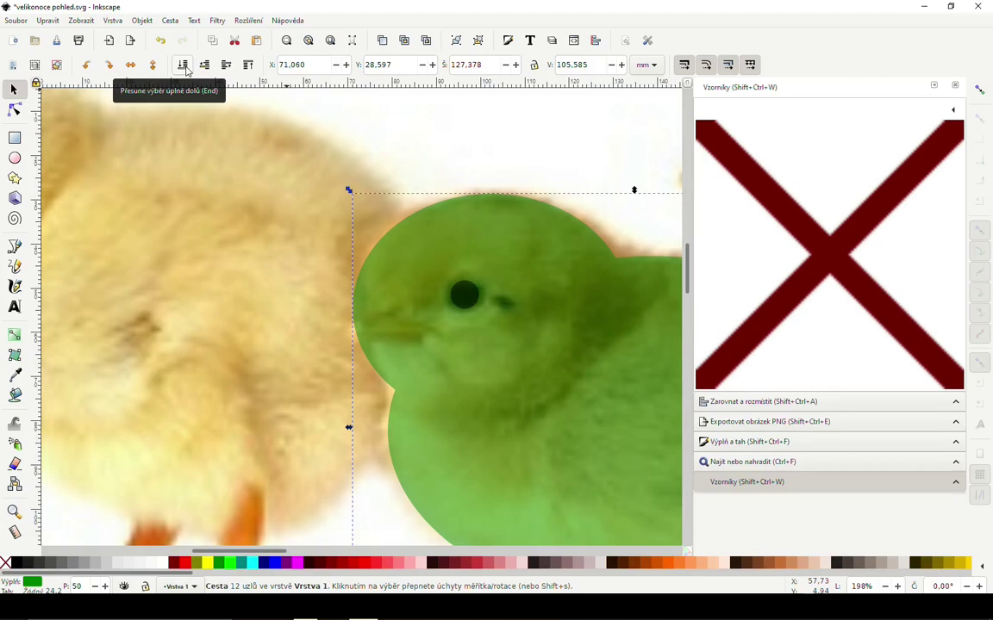
Lower the green chick body to the bottom, behind the chicks photo.
left_click(186, 71)
left_click(464, 295)
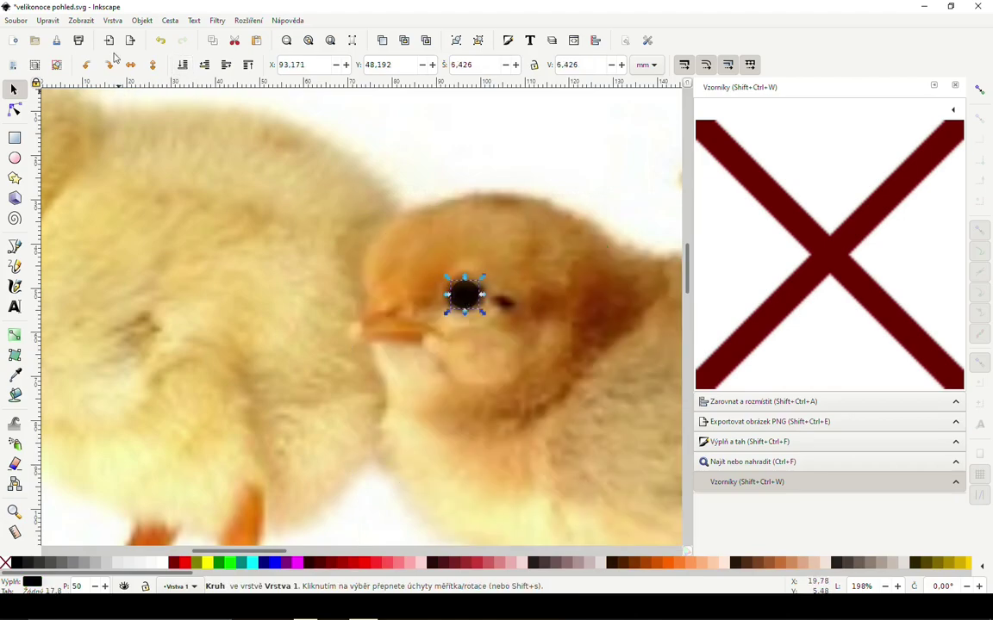
left_click(384, 233)
scroll(403, 310, "up", 2, "ctrl")
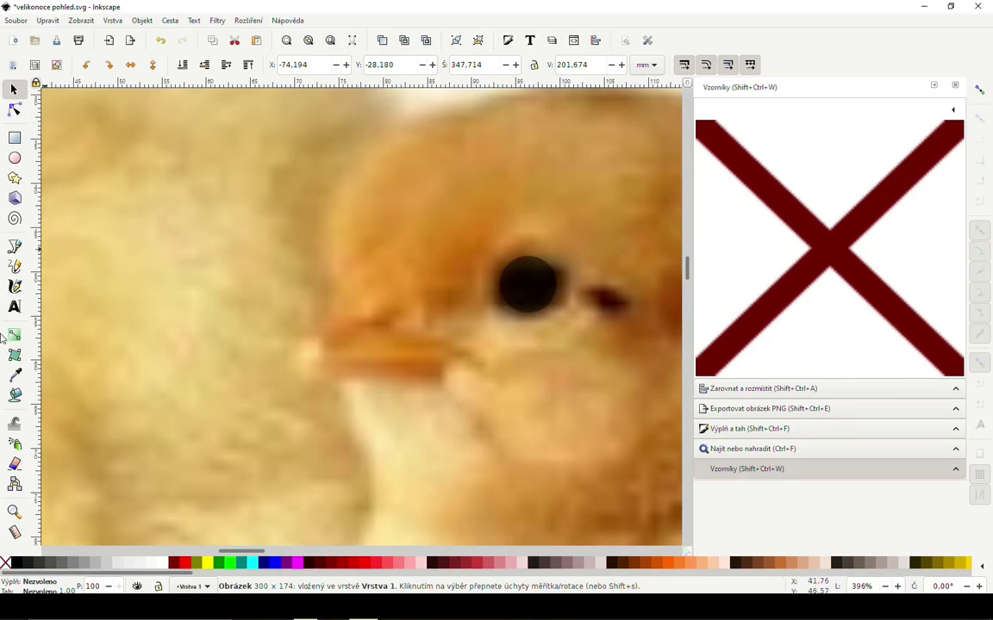
Trace a closed freehand Pencil outline around the photo chick's beak.
left_click(14, 266)
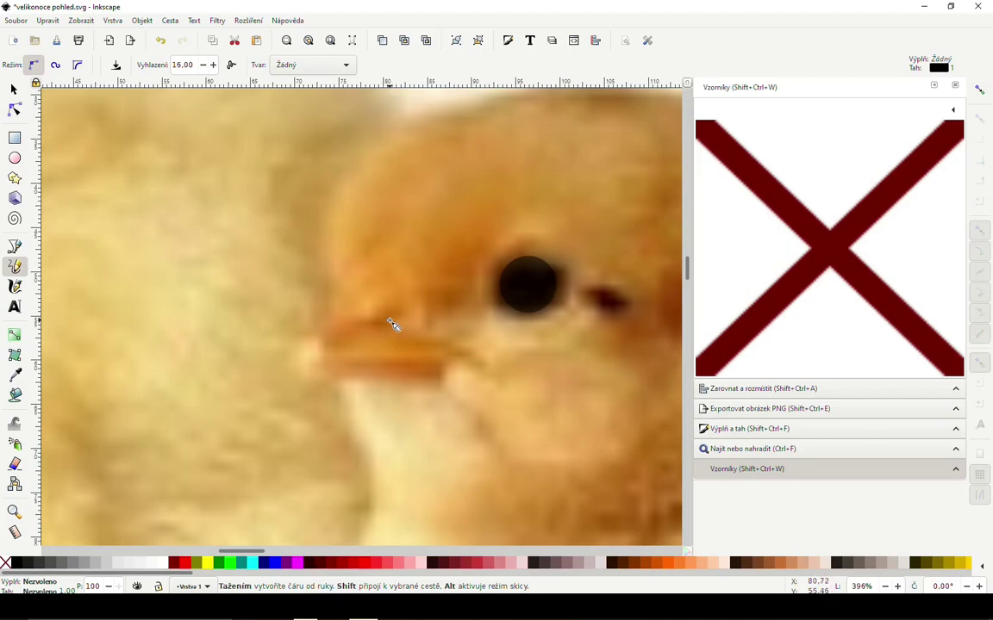
mouse_move(389, 324)
left_mouse_down()
mouse_move(456, 350)
mouse_move(450, 382)
mouse_move(293, 374)
left_mouse_up()
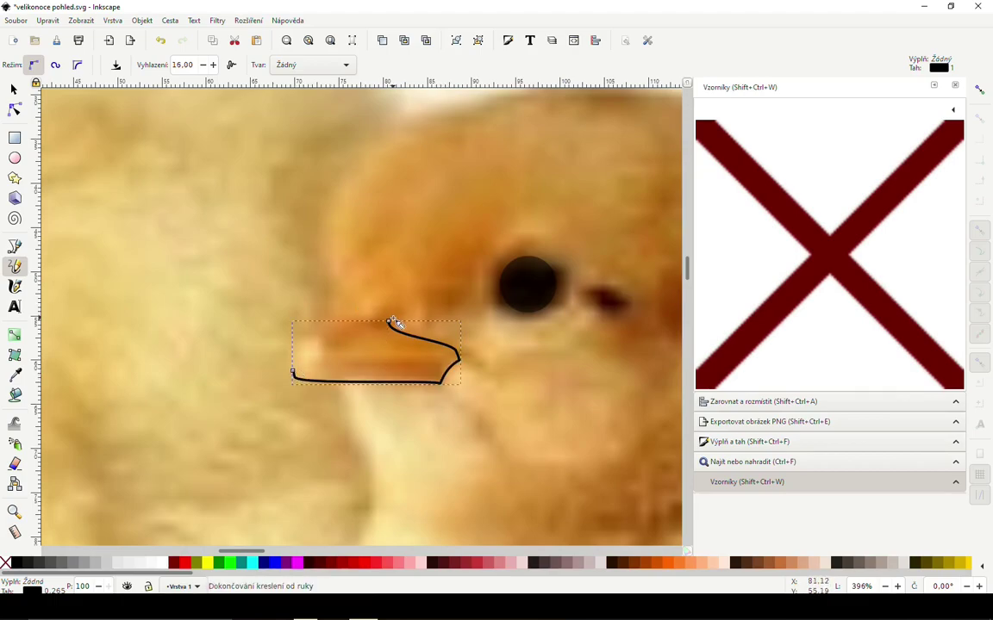
mouse_move(392, 322)
left_mouse_down()
mouse_move(306, 355)
mouse_move(295, 374)
left_mouse_up()
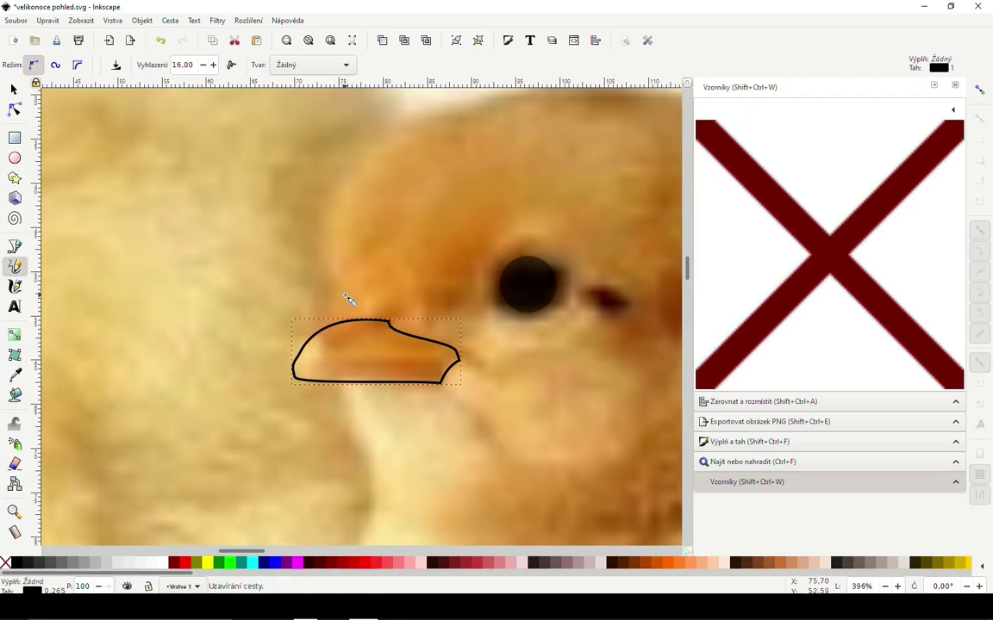
key("ctrl+z")
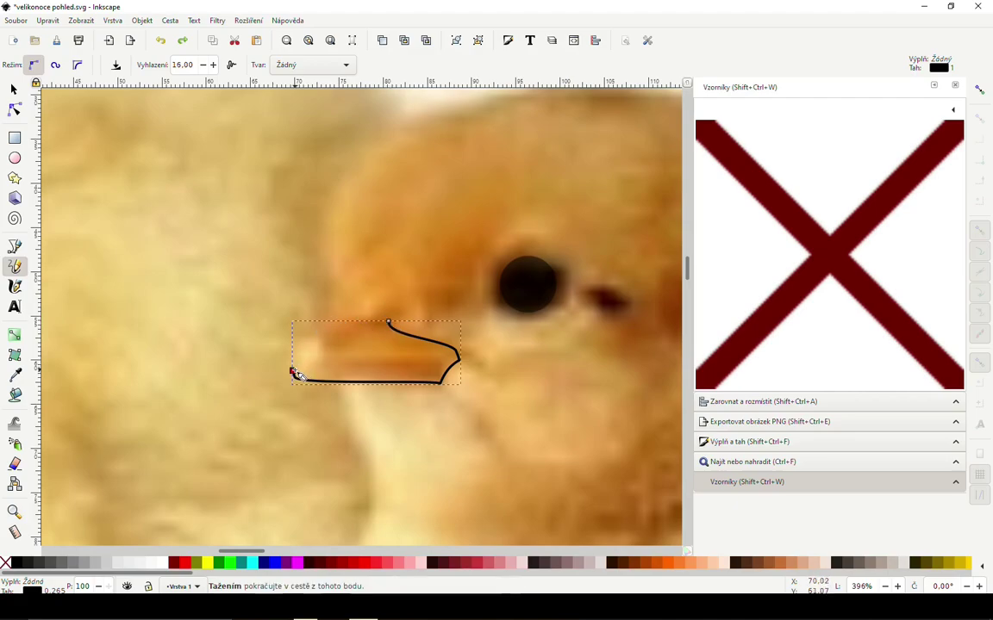
left_click_drag(293, 374, 390, 324)
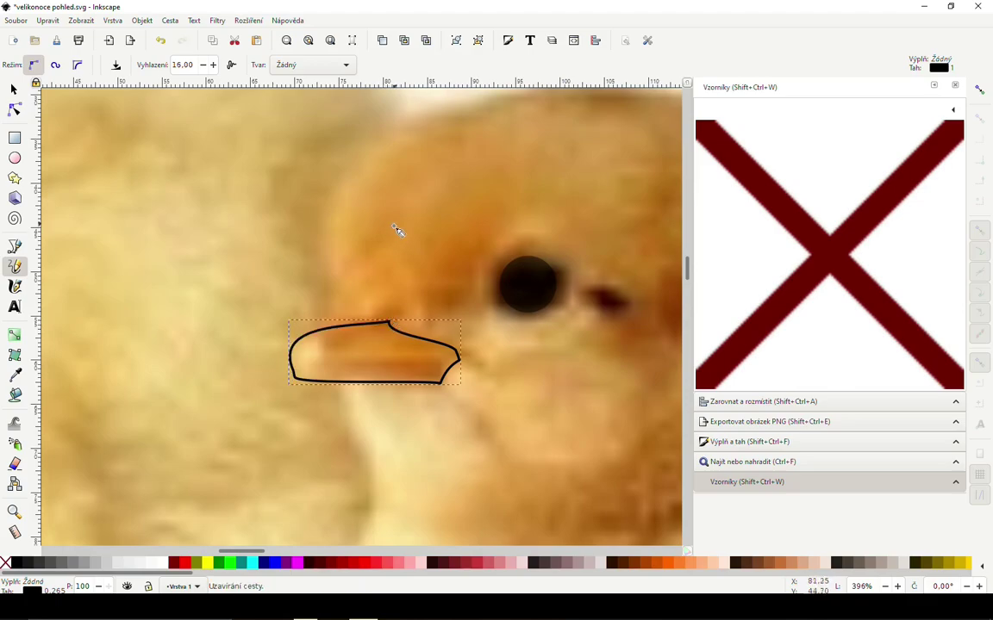
right_click(407, 292)
key("Escape")
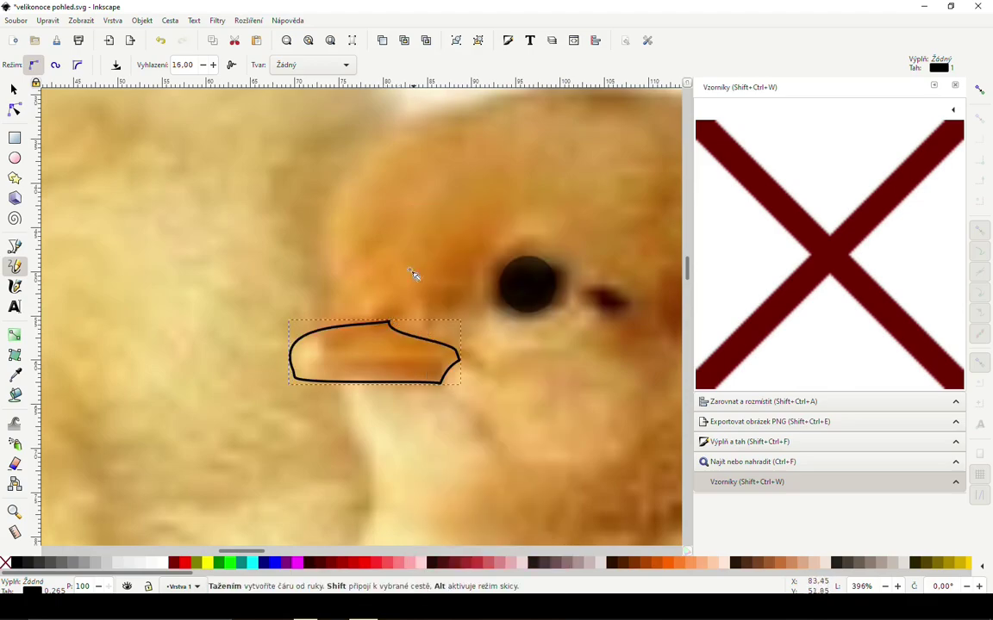
left_click(14, 110)
Reshape the beak's right-end and lower-left curves and delete the surplus bottom-left node.
left_click(423, 337)
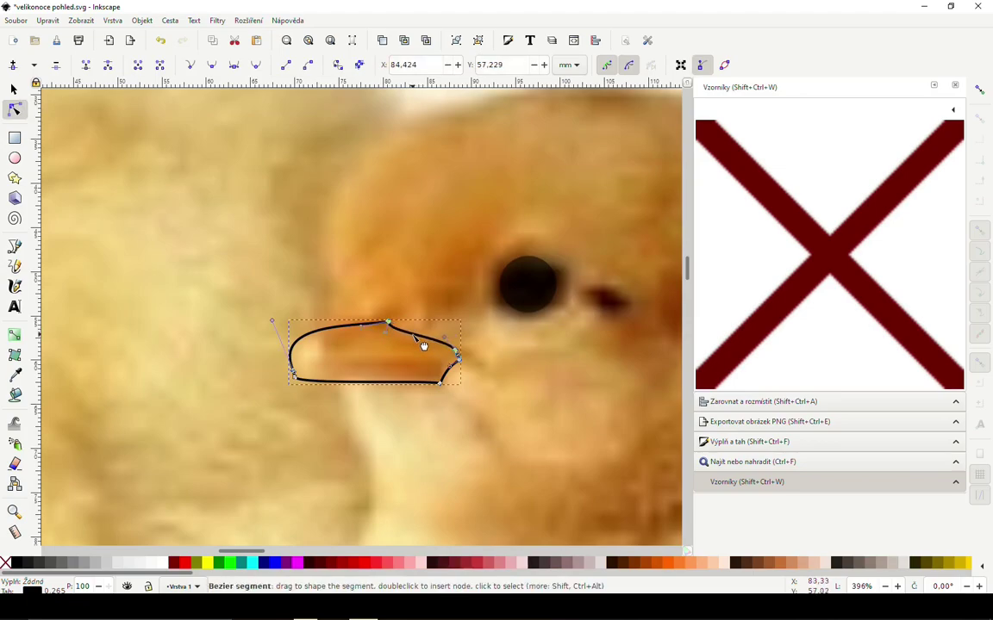
left_click_drag(445, 340, 438, 344)
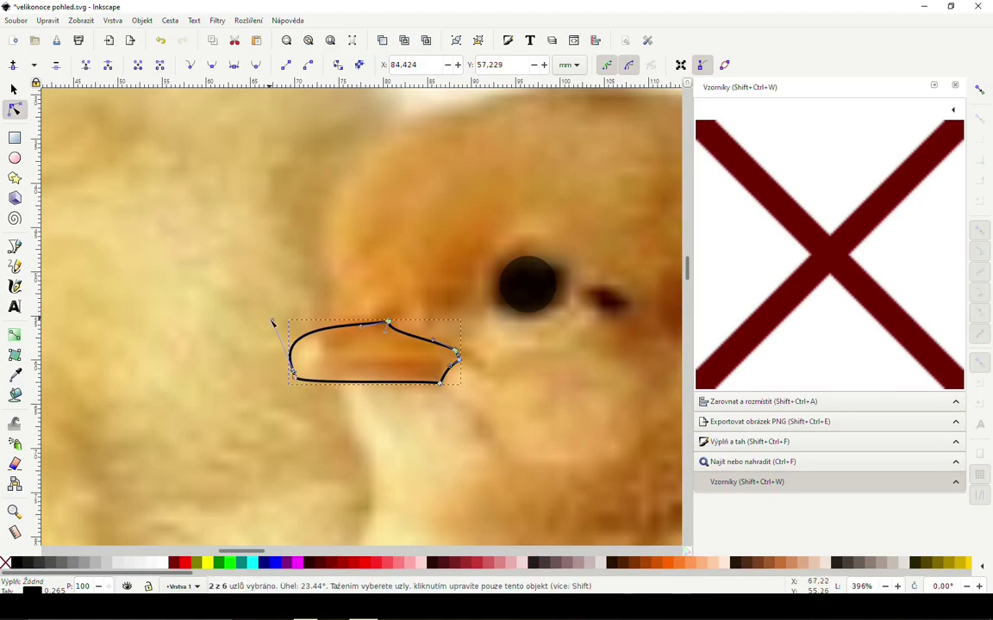
mouse_move(273, 324)
left_mouse_down()
mouse_move(298, 314)
mouse_move(288, 307)
left_mouse_up()
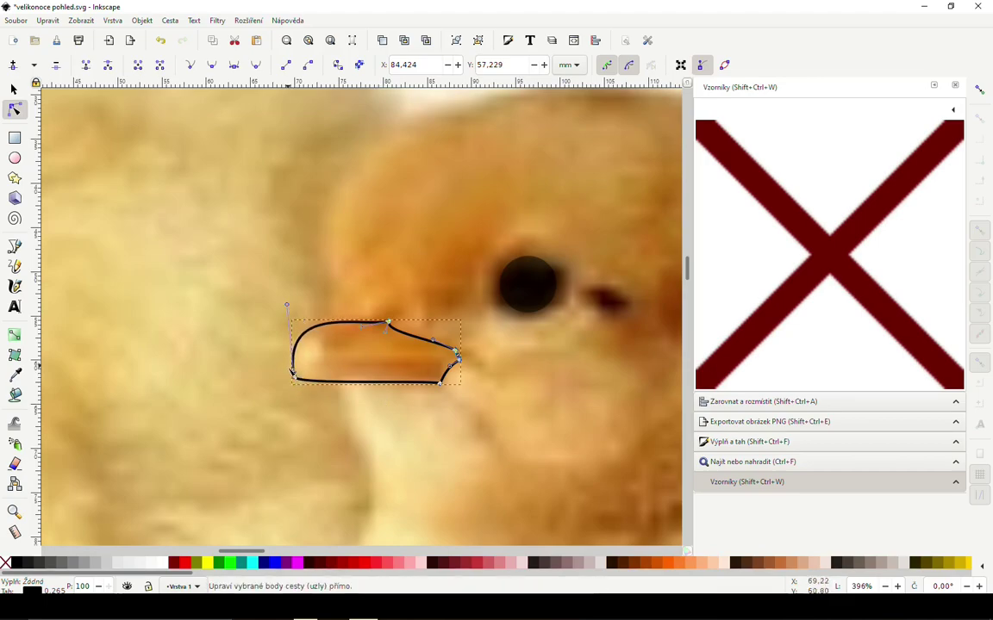
scroll(293, 371, "up", 2, "ctrl")
scroll(293, 371, "up", 2, "ctrl")
left_click_drag(255, 310, 379, 377)
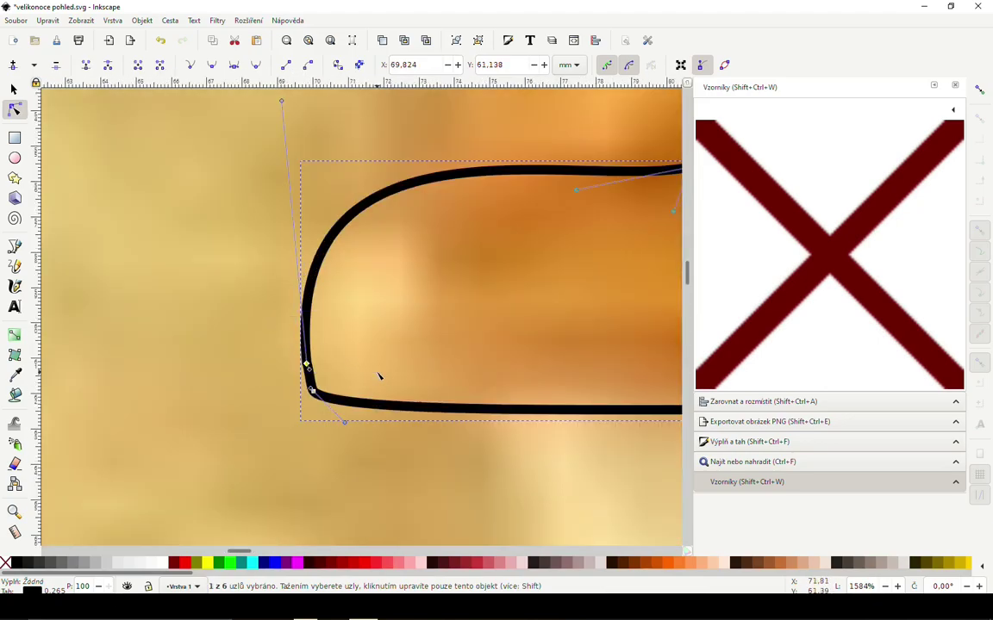
key("Delete")
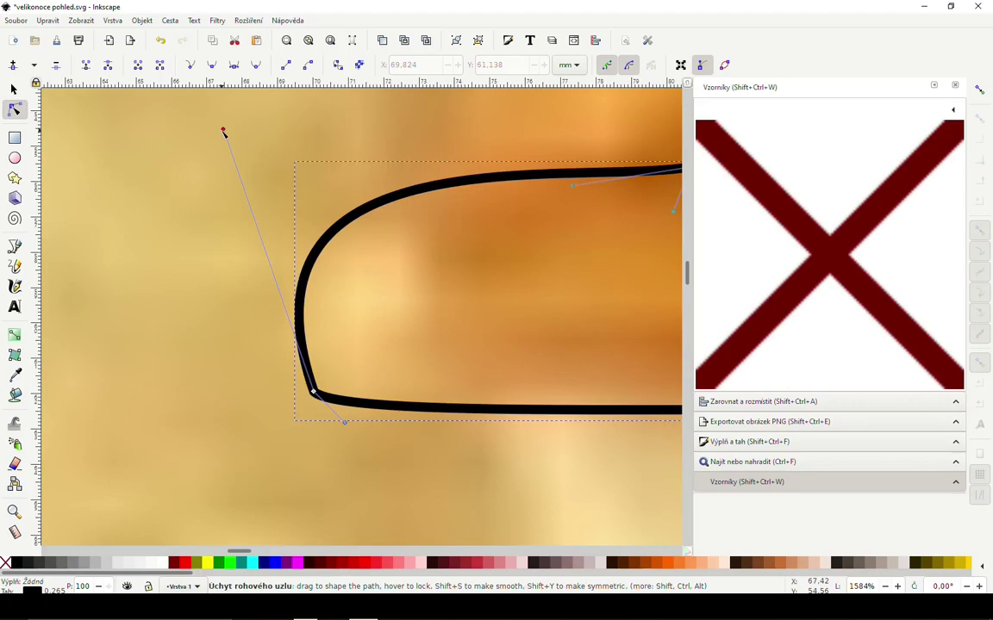
Round the beak's left tip and fit its lower edge to the photo.
mouse_move(225, 130)
left_mouse_down()
mouse_move(292, 118)
mouse_move(312, 126)
left_mouse_up()
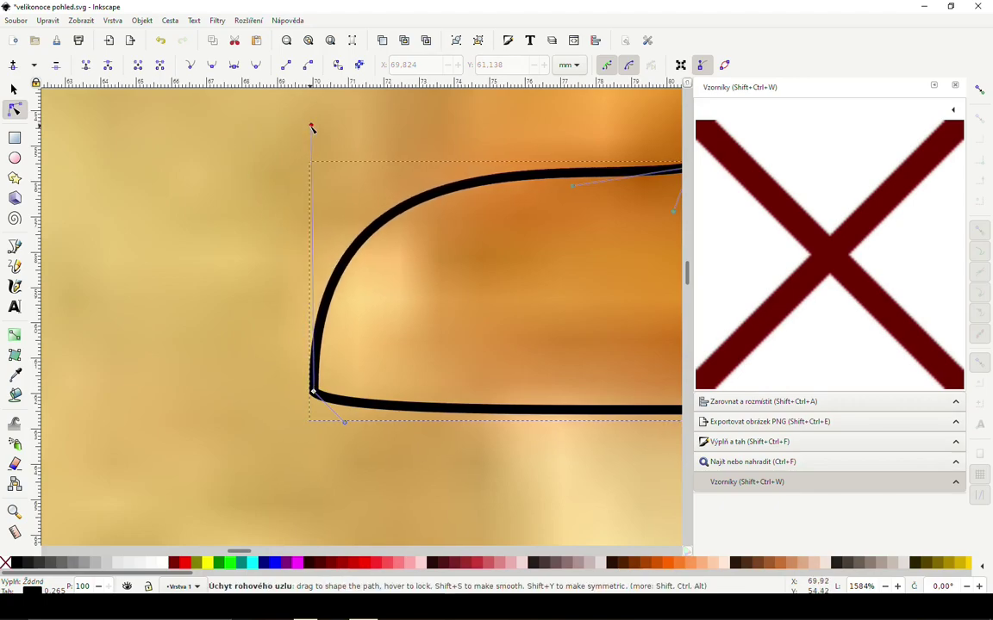
scroll(378, 203, "down", 4, "ctrl")
scroll(415, 246, "up", 2, "ctrl")
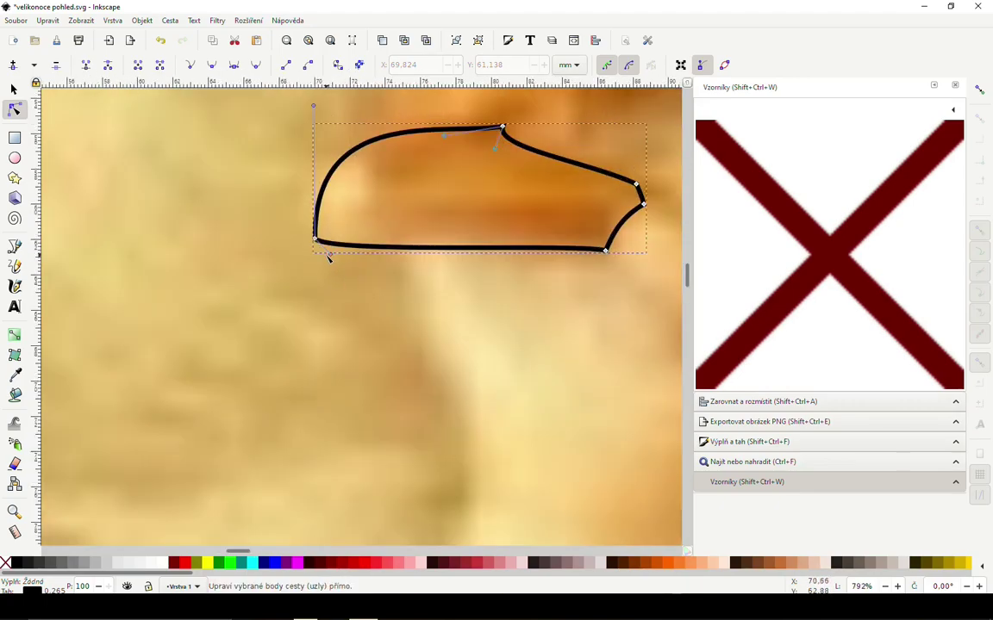
mouse_move(333, 257)
left_mouse_down()
mouse_move(350, 282)
mouse_move(333, 281)
left_mouse_up()
scroll(401, 267, "down", 3, "ctrl")
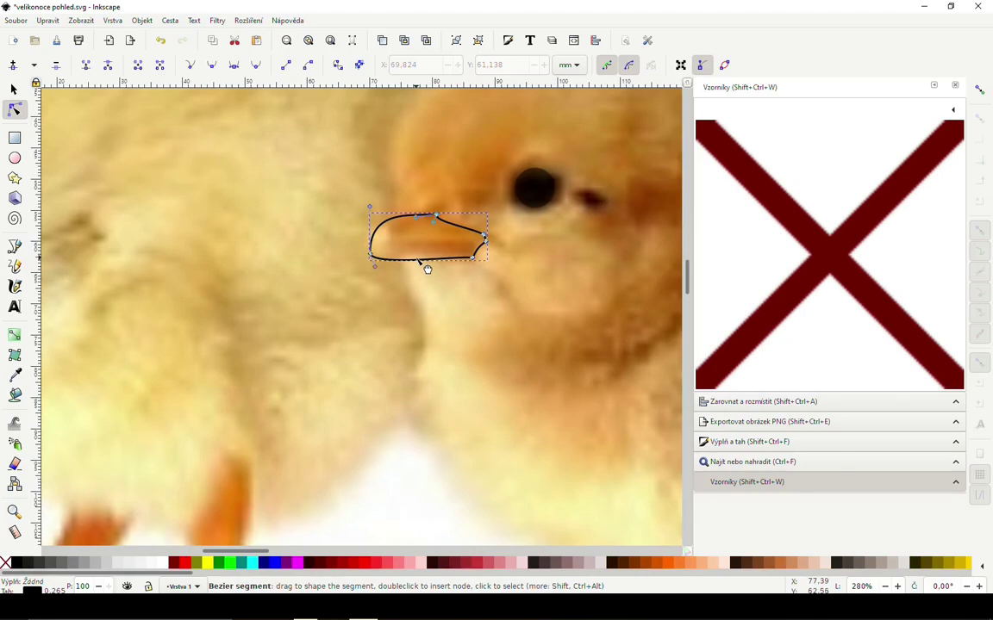
left_click_drag(427, 269, 429, 266)
scroll(430, 259, "up", 2, "ctrl")
scroll(394, 278, "down", 3, "ctrl")
scroll(394, 278, "down", 1)
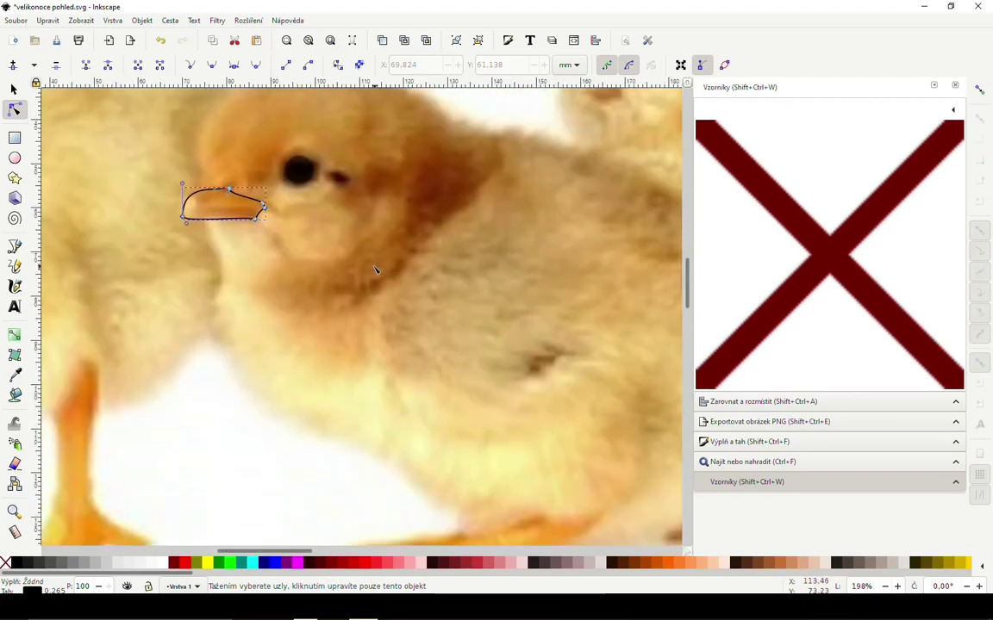
scroll(439, 381, "down", 2, "ctrl")
scroll(459, 419, "up", 2, "ctrl")
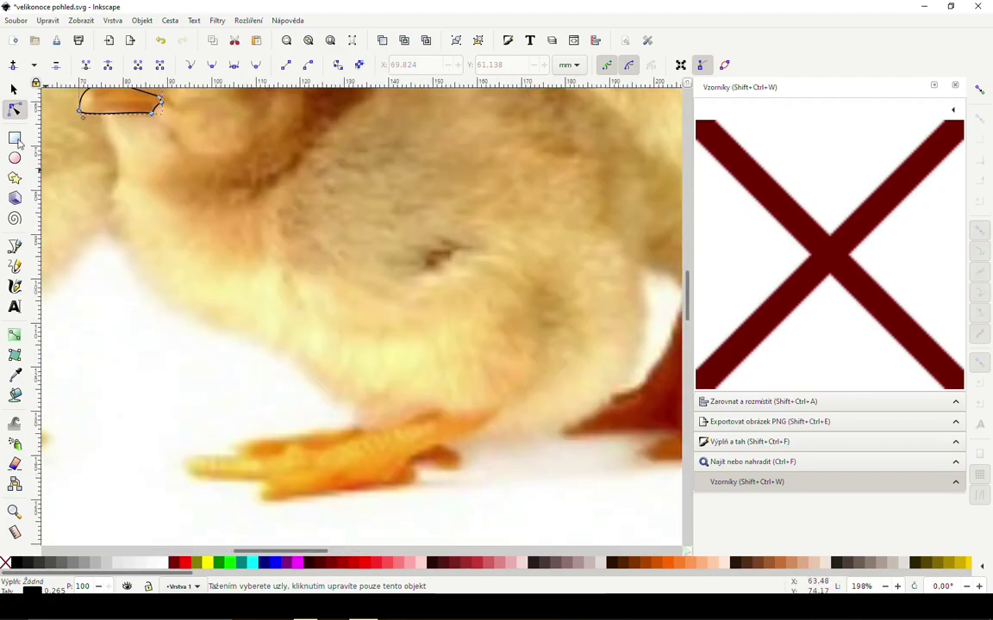
Trace a closed freehand outline around the chick's orange foot, undoing one stray stroke.
left_click(14, 266)
left_click_drag(442, 403, 408, 488)
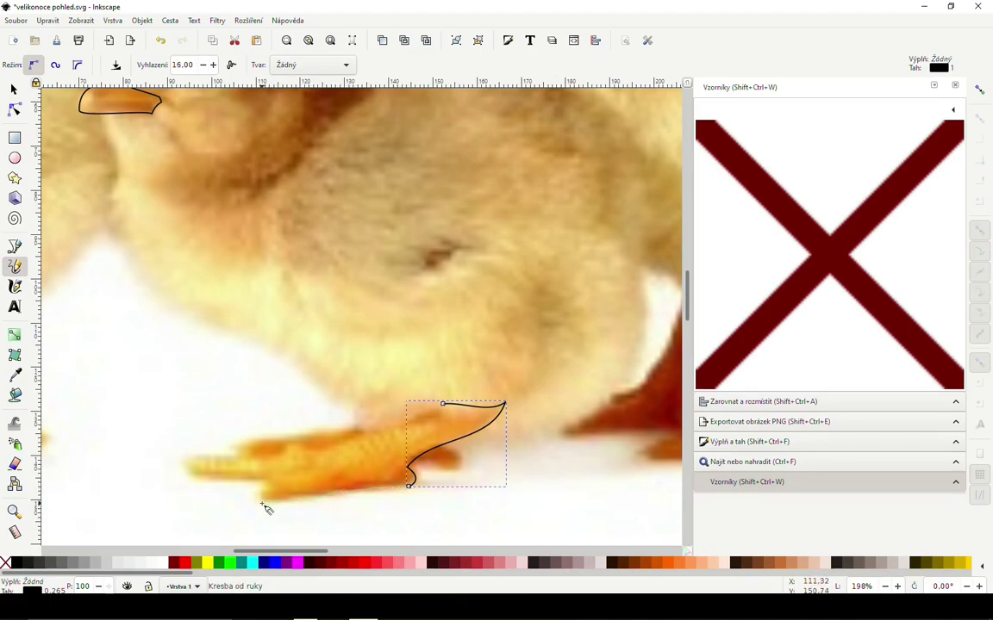
mouse_move(409, 488)
left_mouse_down()
mouse_move(263, 504)
mouse_move(262, 483)
left_mouse_up()
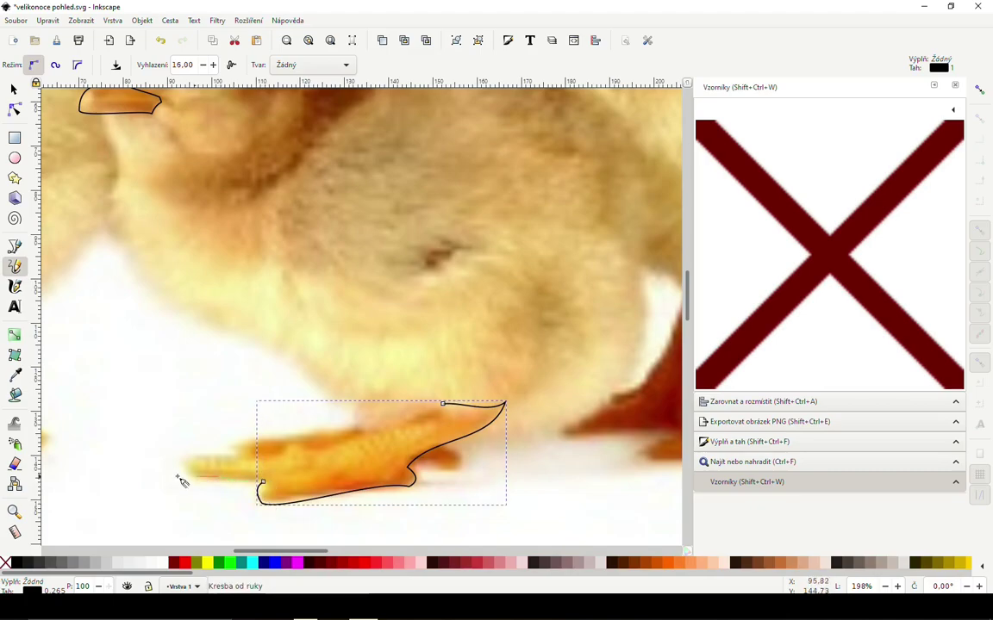
left_click_drag(176, 472, 190, 454)
key("ctrl+z")
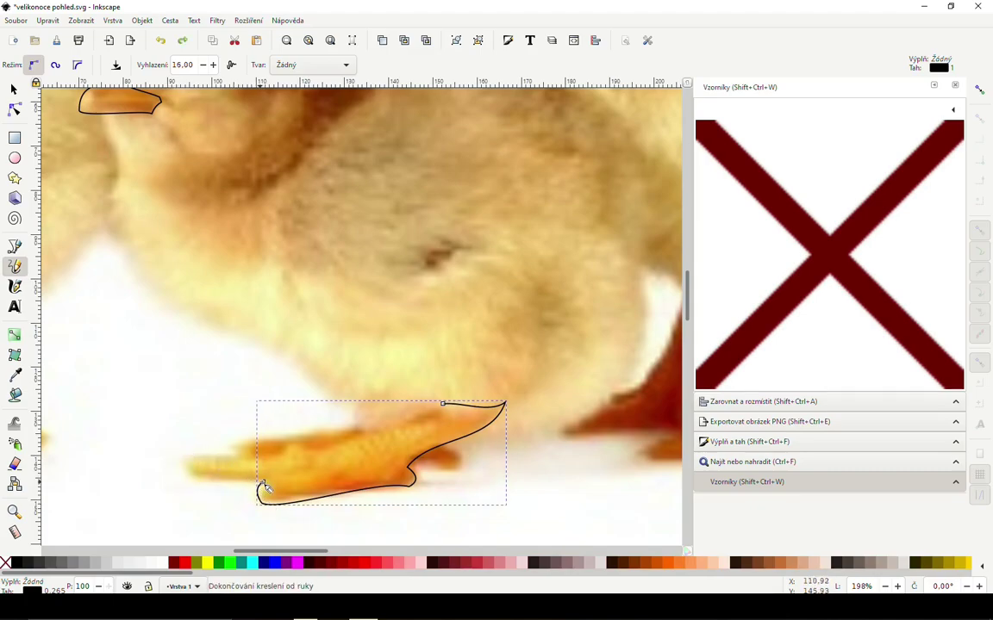
left_click_drag(262, 483, 188, 465)
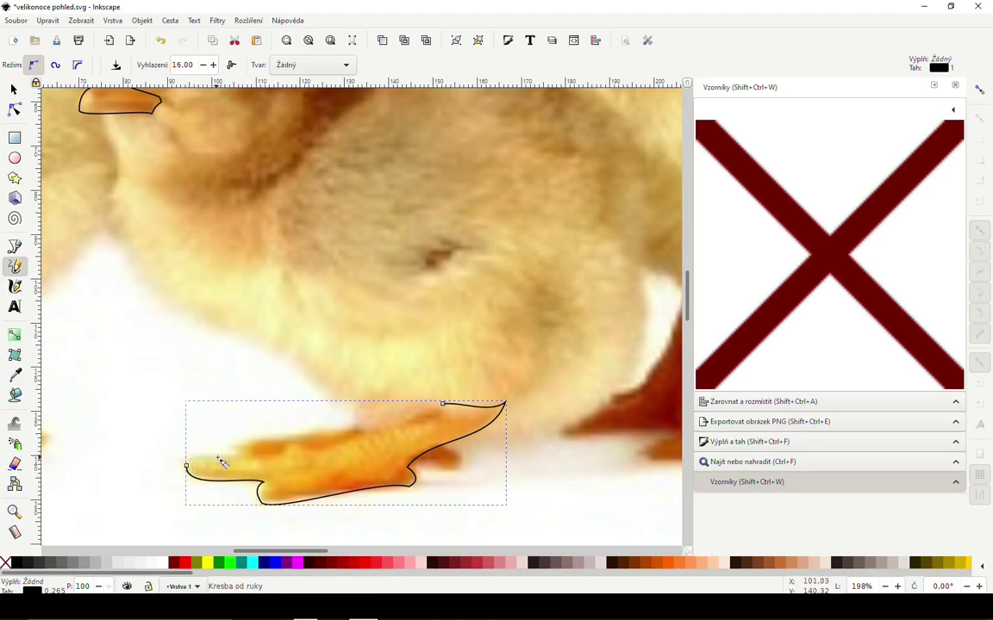
left_click_drag(239, 463, 360, 432)
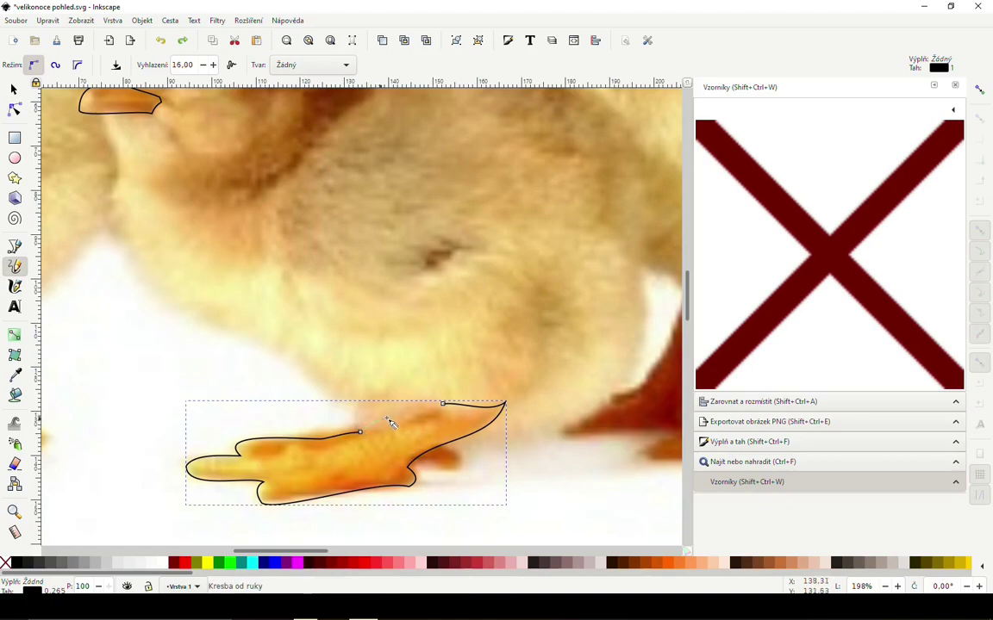
left_click_drag(442, 410, 442, 405)
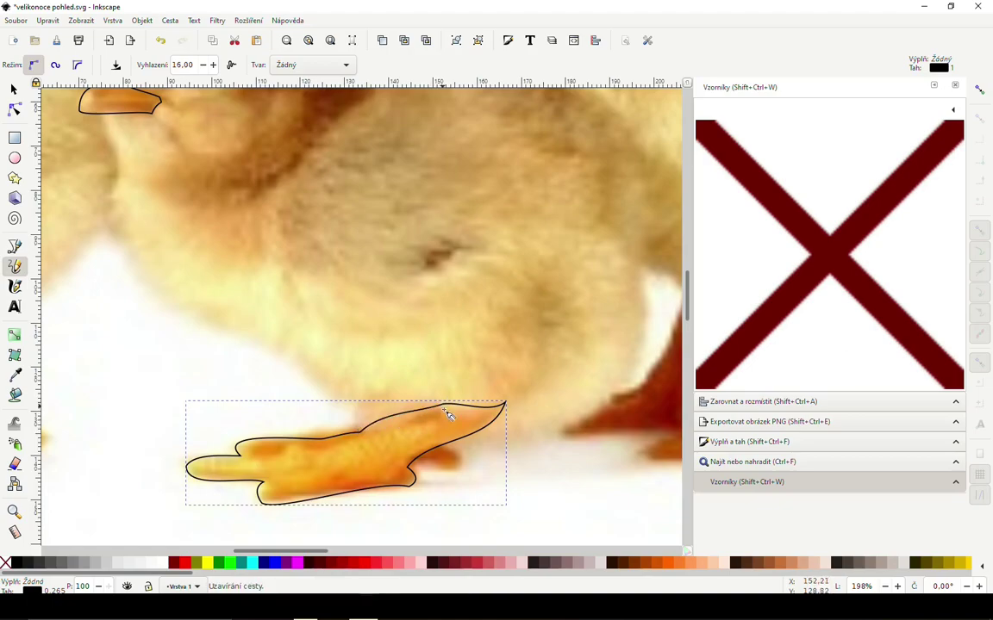
Retrace part of the foot's upper edge and nudge its bottom node into place.
key("2")
key("grave")
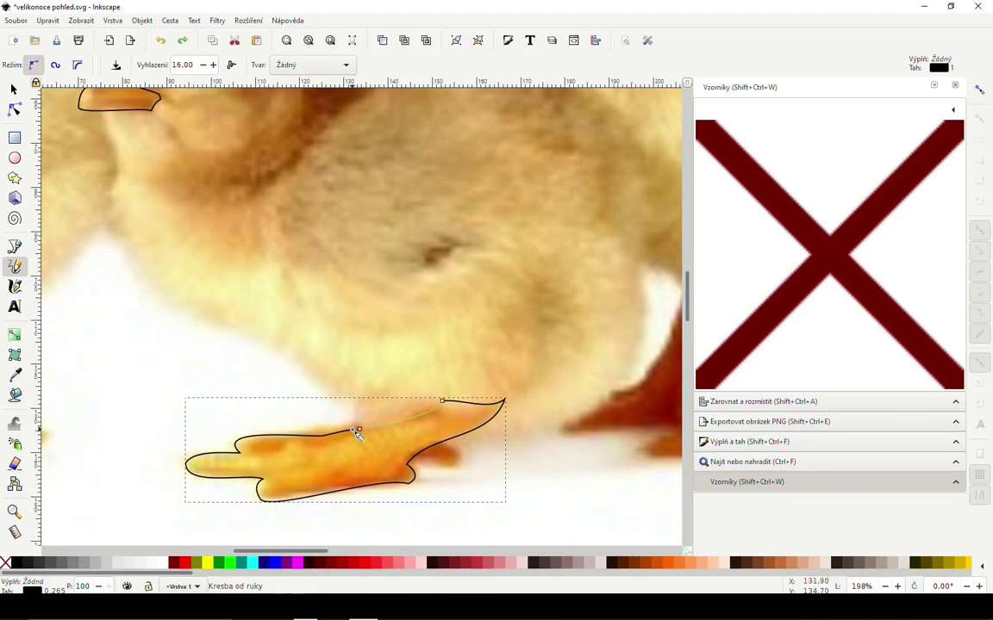
left_click_drag(355, 431, 443, 403)
scroll(334, 411, "down", 4)
scroll(379, 422, "up", 1)
scroll(379, 426, "up", 1)
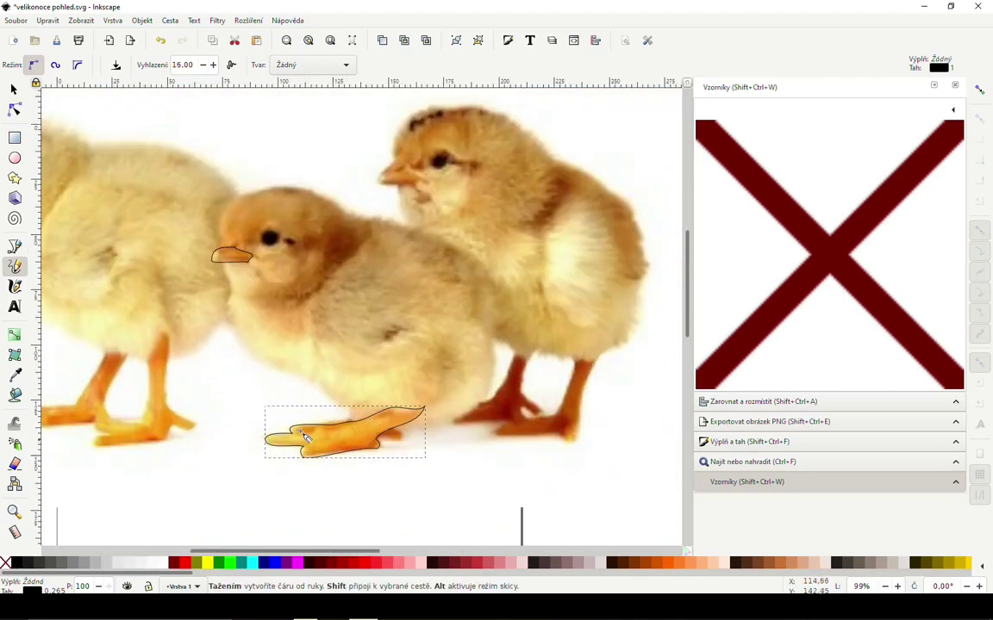
left_click(15, 109)
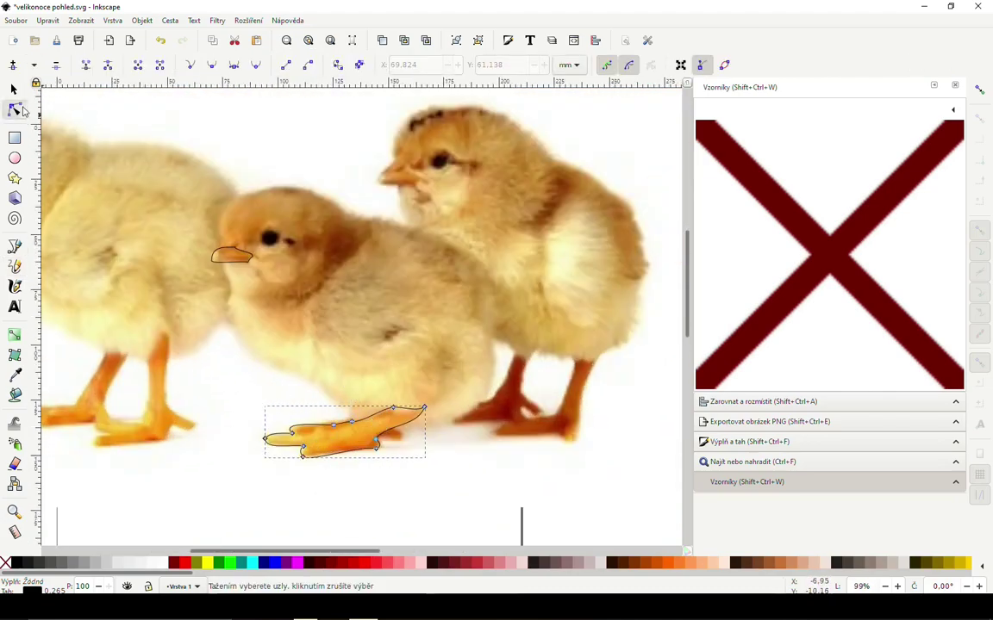
scroll(333, 467, "up", 2)
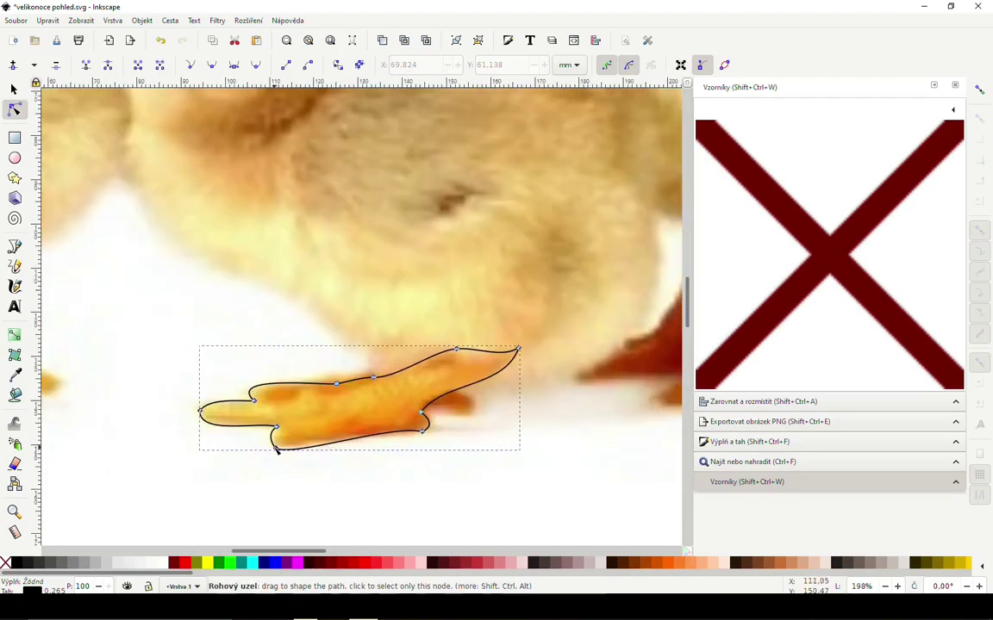
left_click_drag(276, 448, 274, 442)
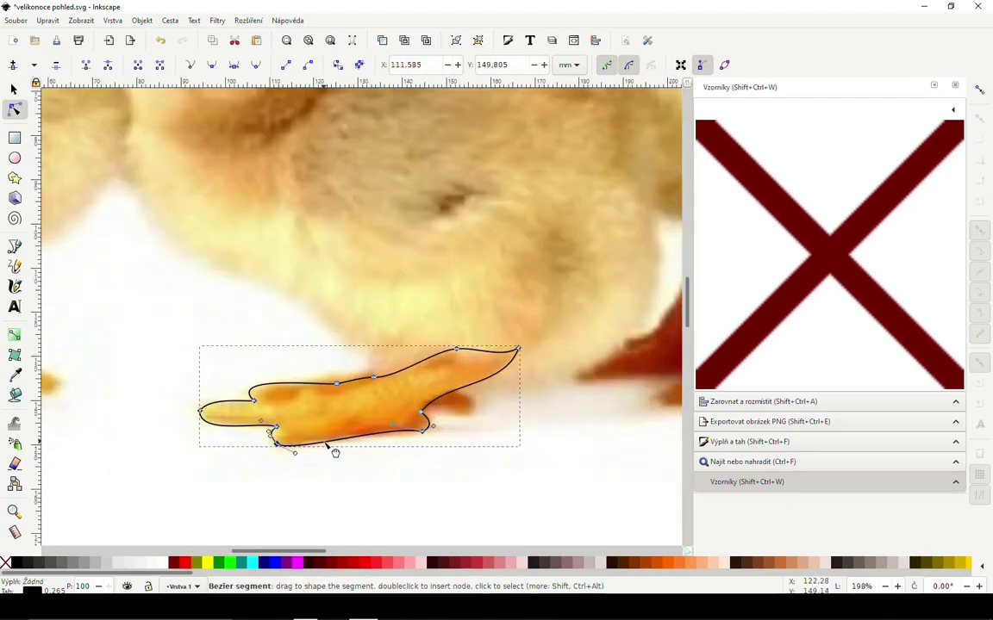
scroll(332, 450, "down", 2)
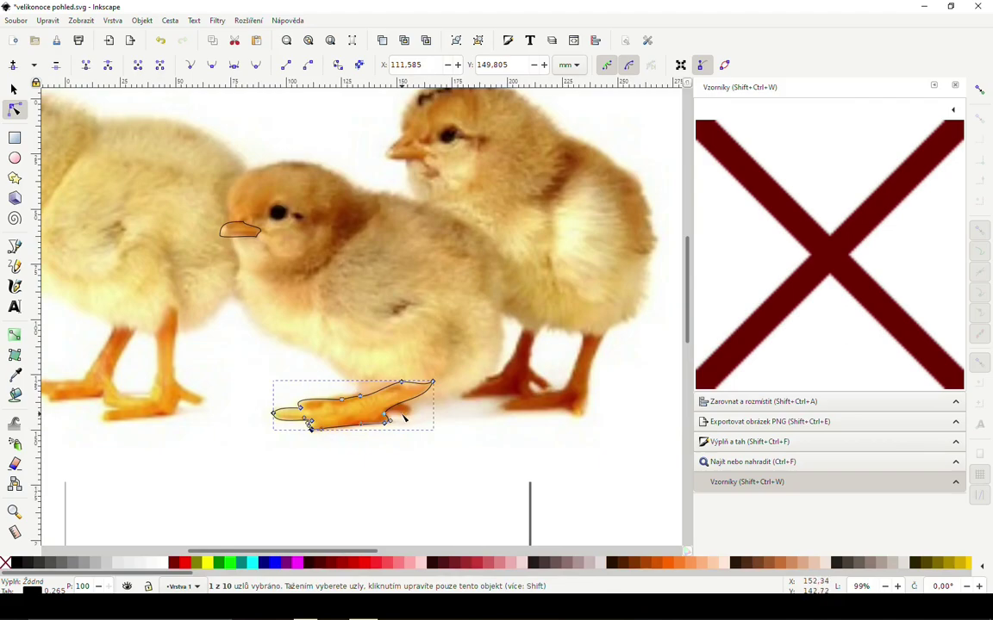
scroll(404, 418, "up", 2)
Send the reference photo behind the traced shapes.
scroll(401, 412, "down", 4)
key("s")
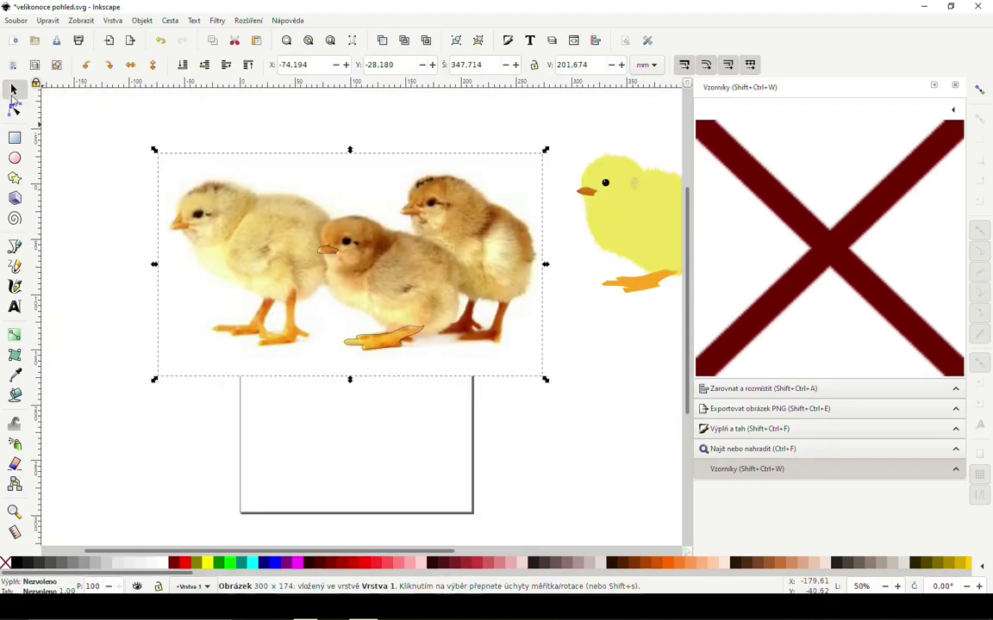
left_click(180, 64)
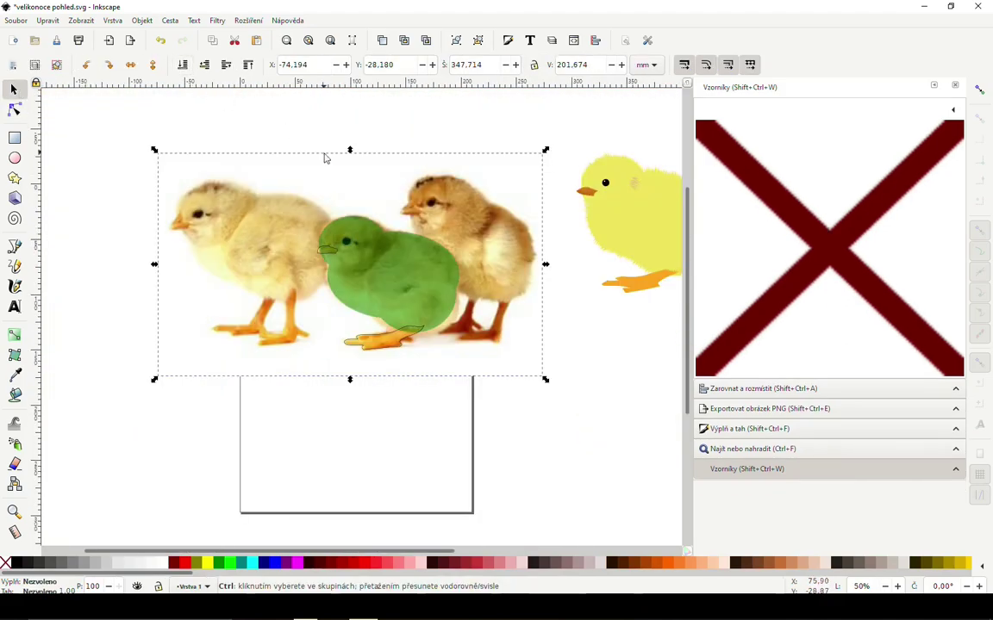
scroll(379, 290, "up", 3)
scroll(394, 352, "up", 1)
scroll(403, 352, "down", 3)
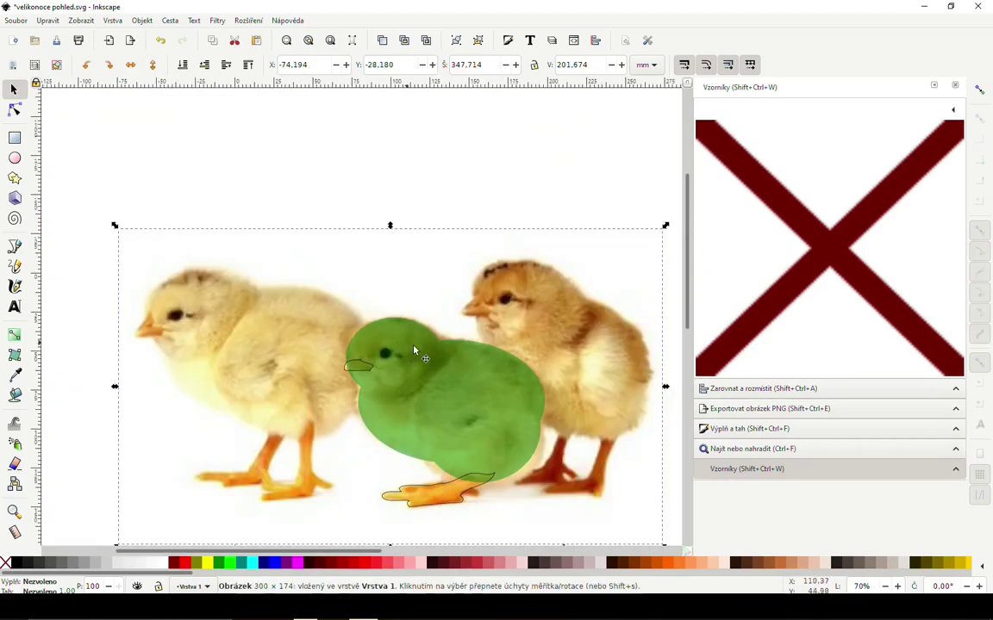
scroll(448, 369, "down", 3)
scroll(459, 375, "up", 2)
Adjust the green body's nodes at the foot joint, right edge and bottom curve.
left_click(465, 371)
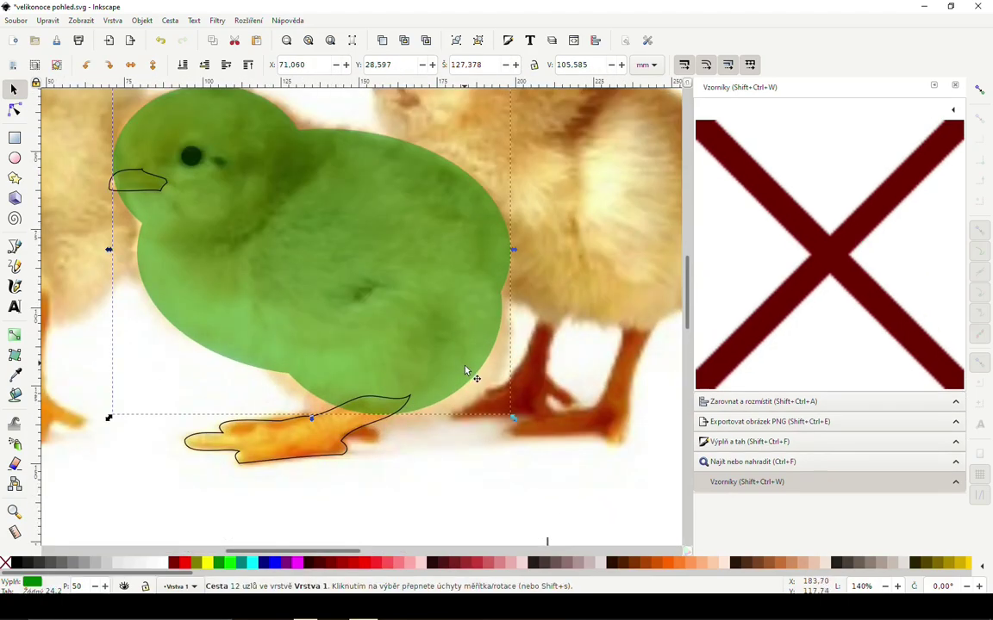
key("n")
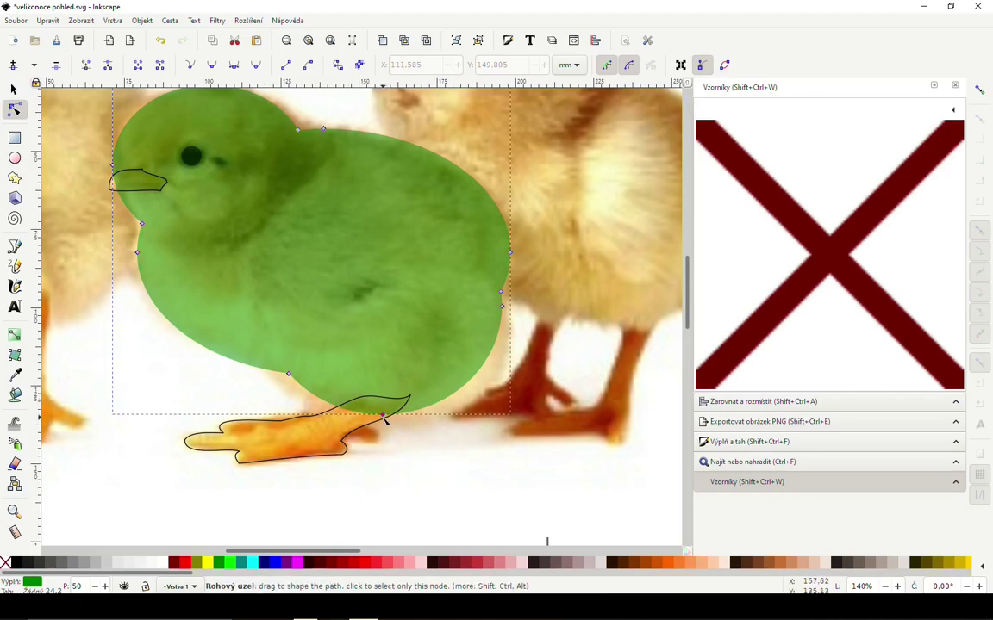
left_click_drag(384, 417, 390, 421)
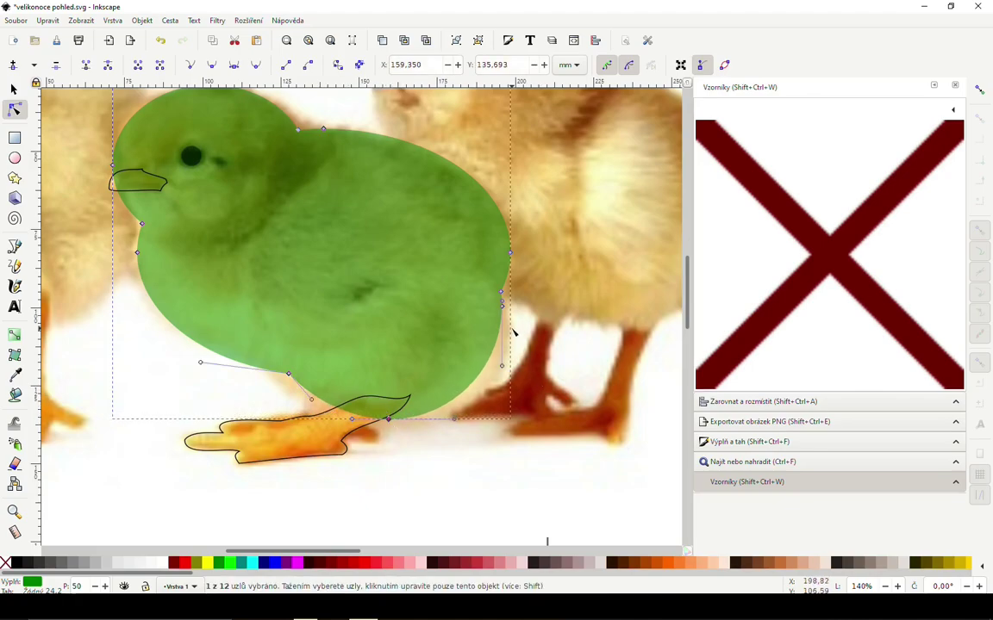
left_click_drag(502, 305, 507, 311)
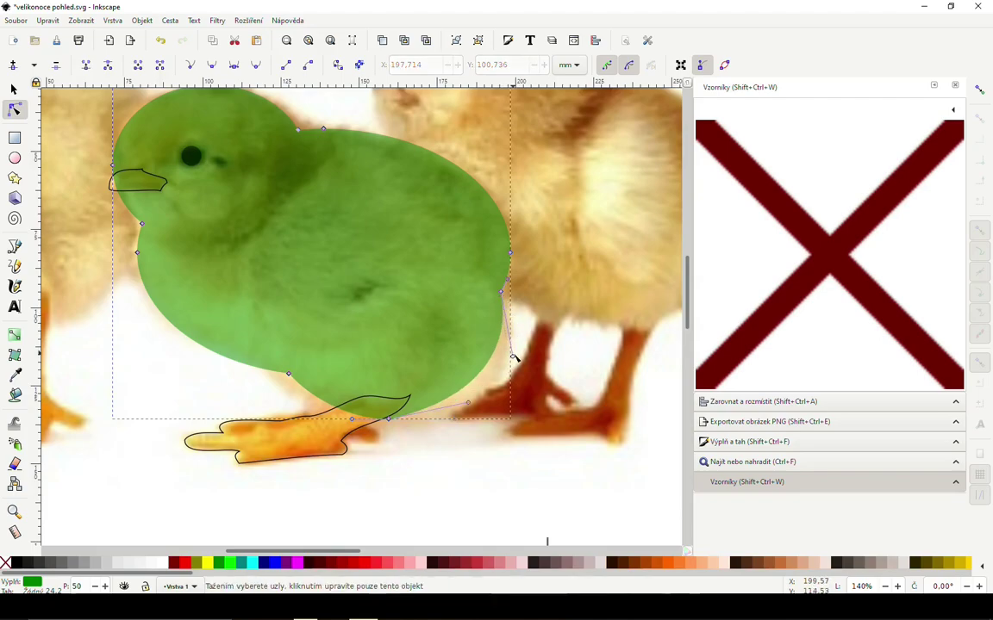
left_click_drag(514, 355, 534, 401)
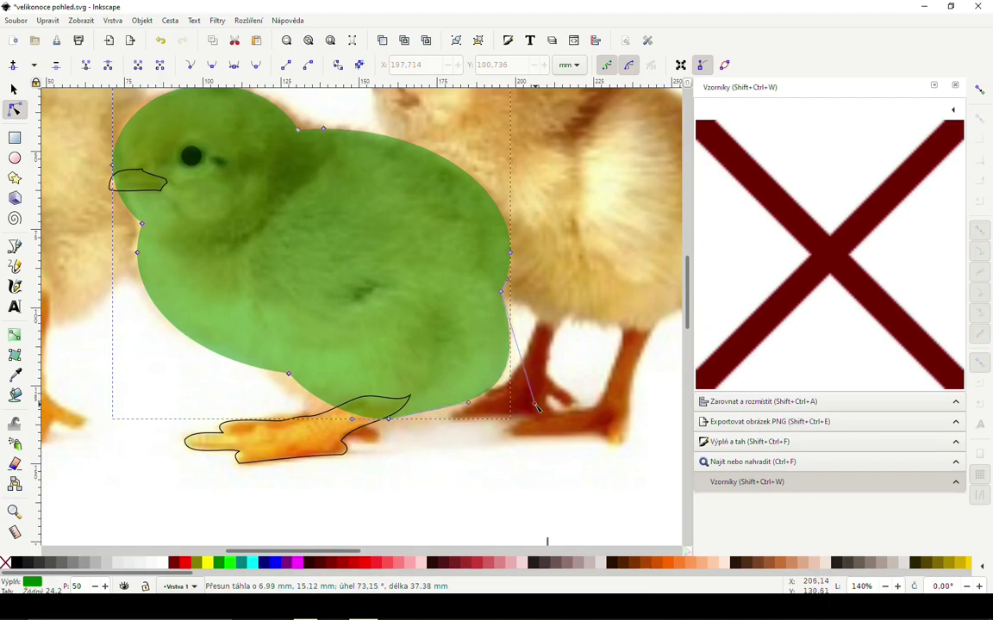
left_click_drag(534, 401, 533, 406)
mouse_move(463, 404)
left_mouse_down()
mouse_move(474, 419)
mouse_move(446, 417)
left_mouse_up()
scroll(392, 189, "up", 3)
scroll(387, 217, "left", 1)
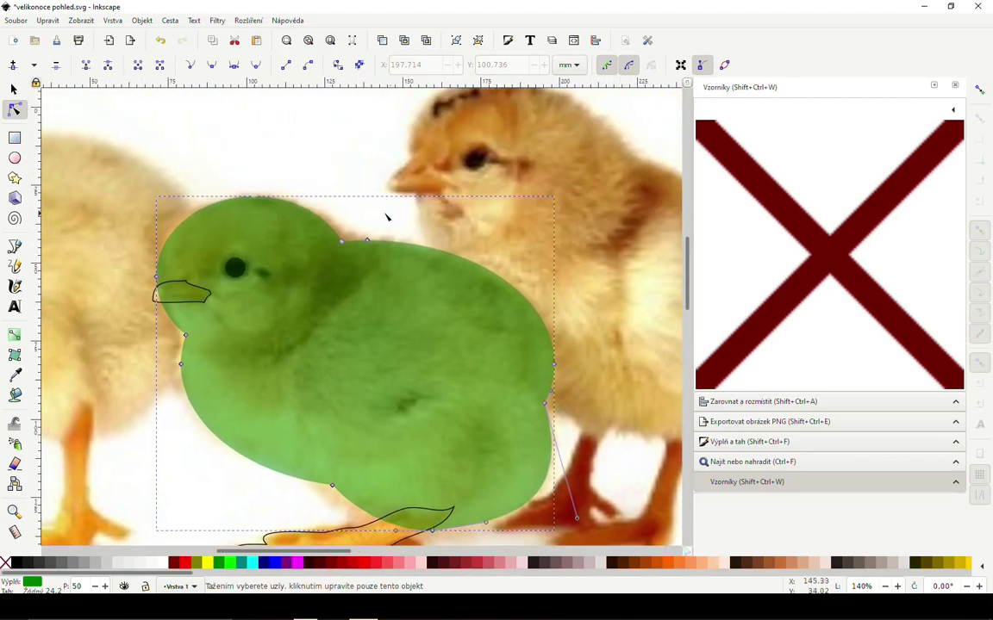
Raise the top of the green chick's head and reshape its curve.
left_click(342, 242)
left_click_drag(181, 151, 268, 212)
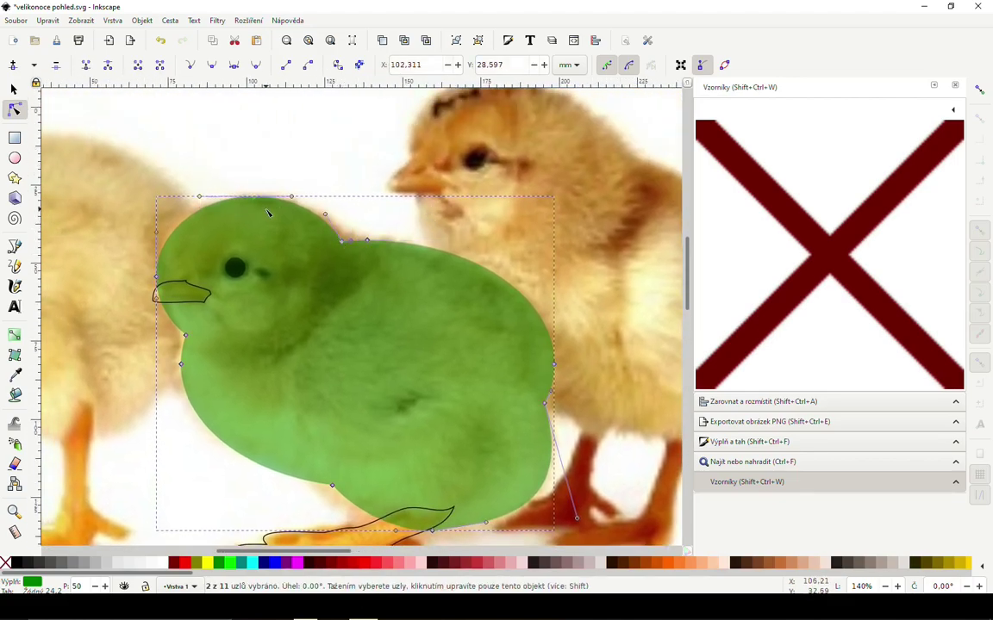
left_click(281, 186)
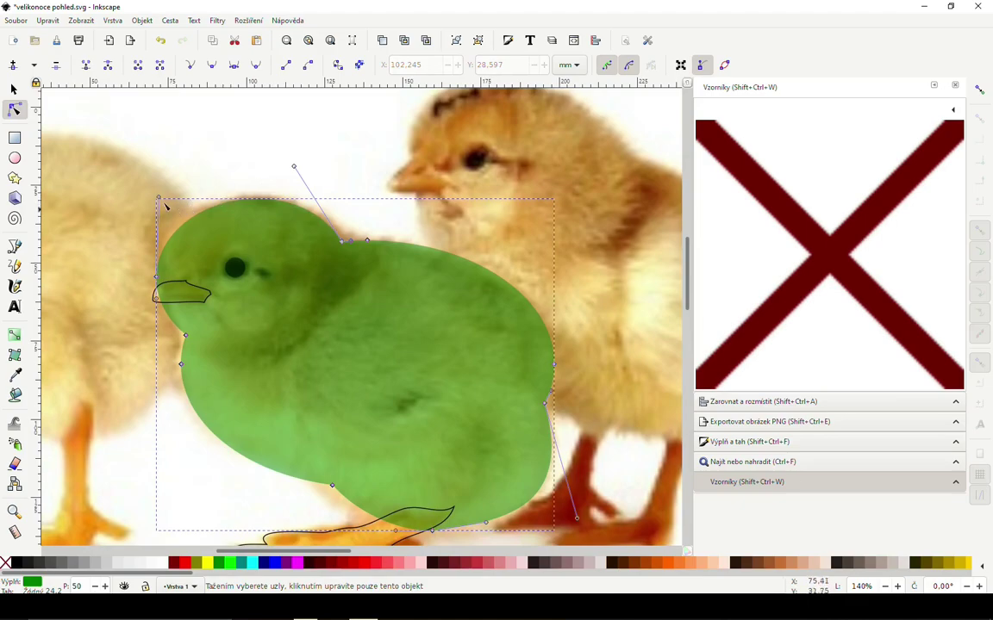
left_click_drag(158, 198, 155, 182)
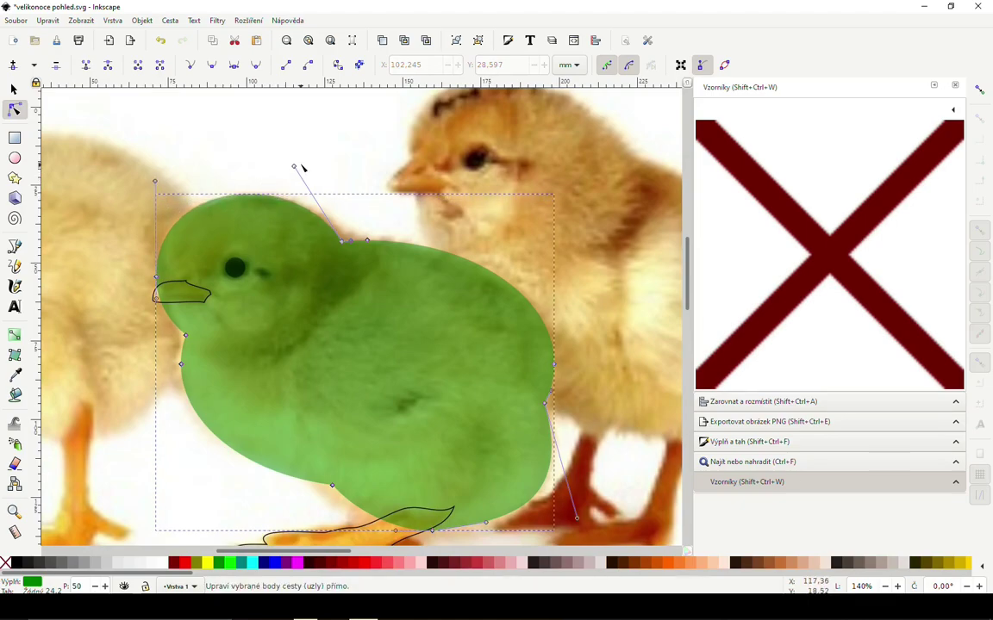
left_click_drag(295, 166, 303, 170)
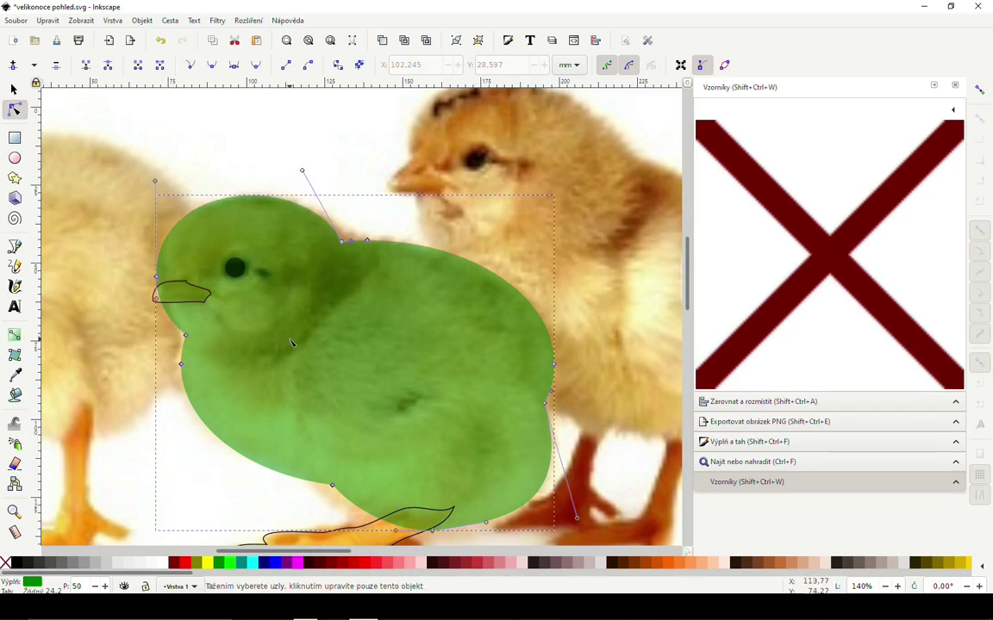
scroll(291, 343, "down", 3)
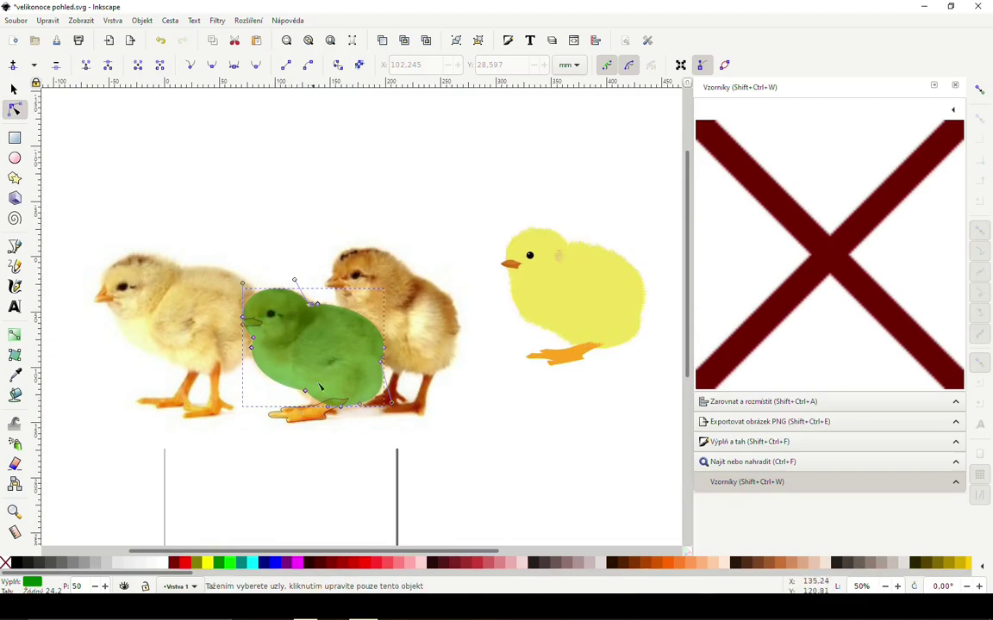
scroll(374, 302, "up", 2)
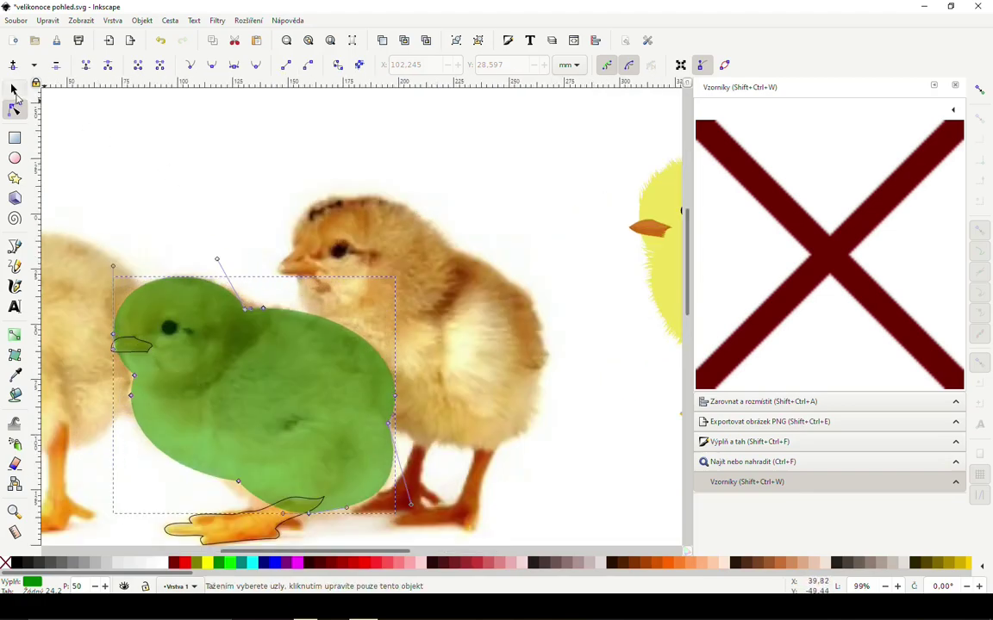
key("Tab")
Set the whole green chick to 100% opacity and drag the reference photo up above it.
key("2")
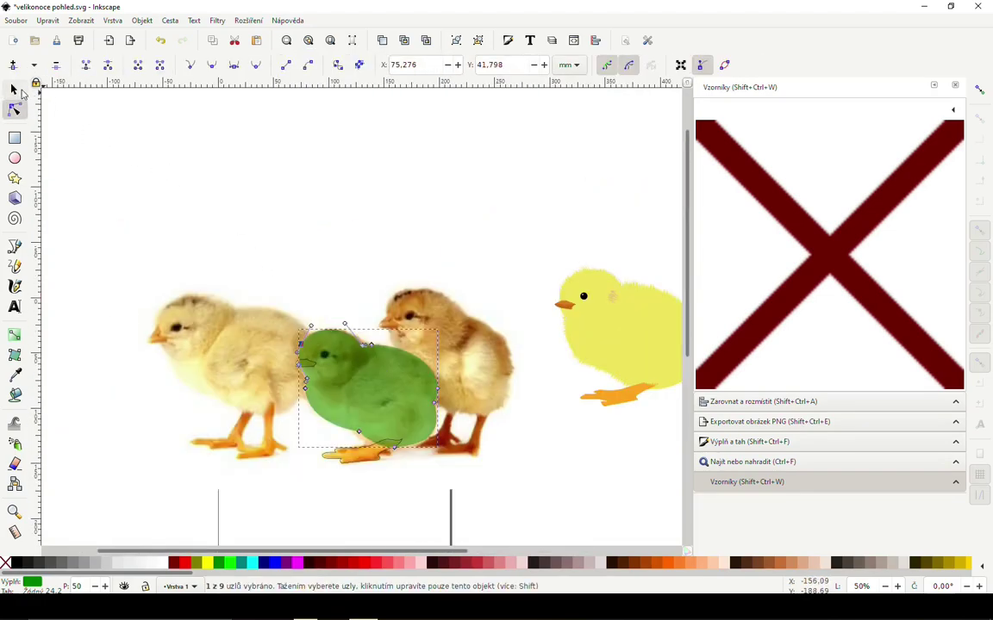
left_click(20, 90)
left_click_drag(231, 148, 453, 524)
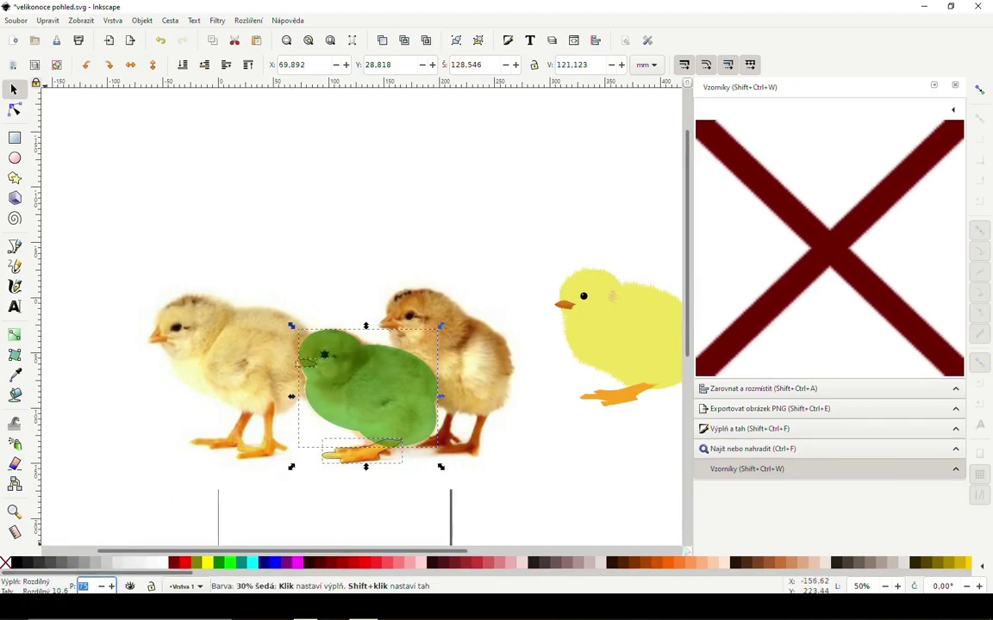
double_click(83, 586)
type("100")
key("Return")
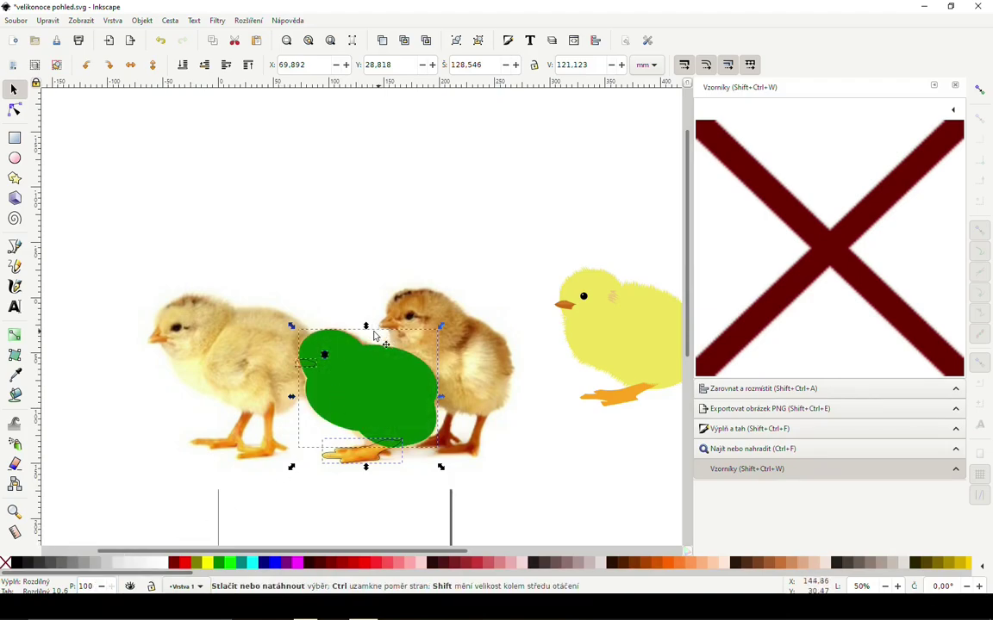
left_click_drag(237, 344, 244, 99)
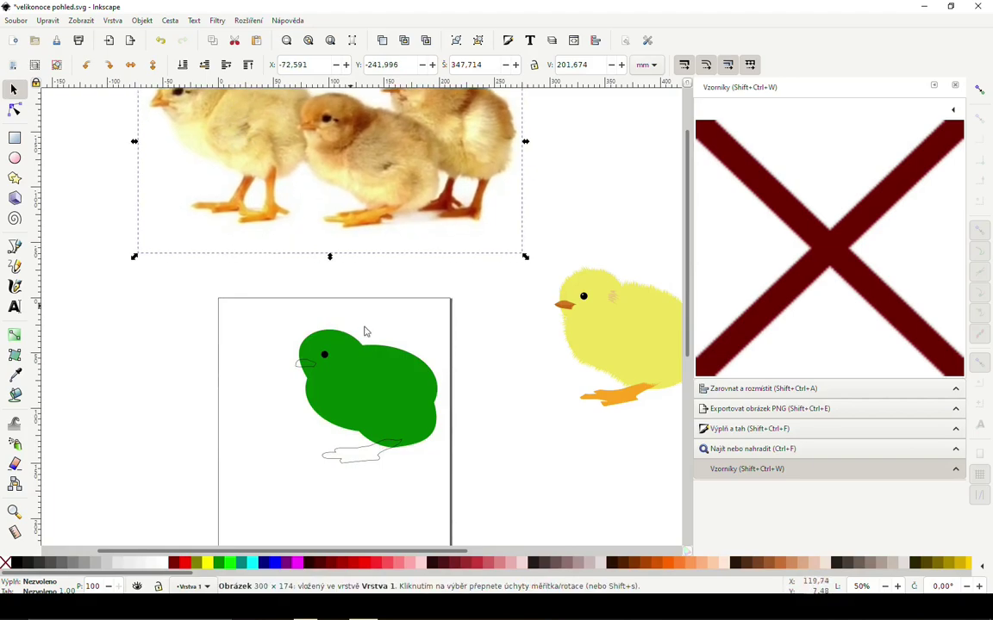
scroll(361, 447, "up", 2, "ctrl")
Select the beak and fill it with orange sampled from the photo chick using the Dropper.
left_click(259, 288)
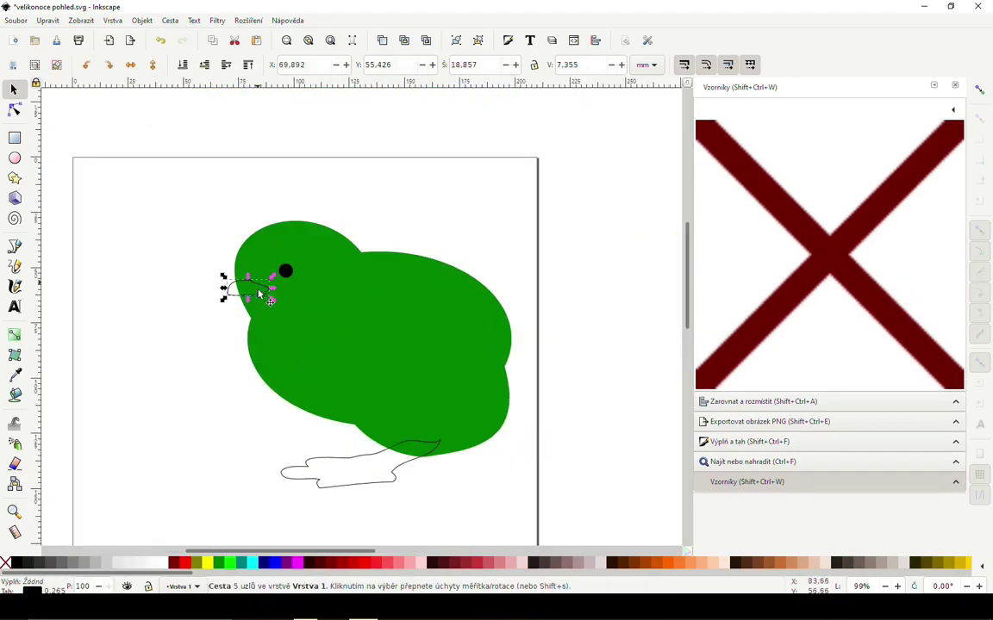
scroll(268, 299, "up", 3)
scroll(276, 327, "up", 1)
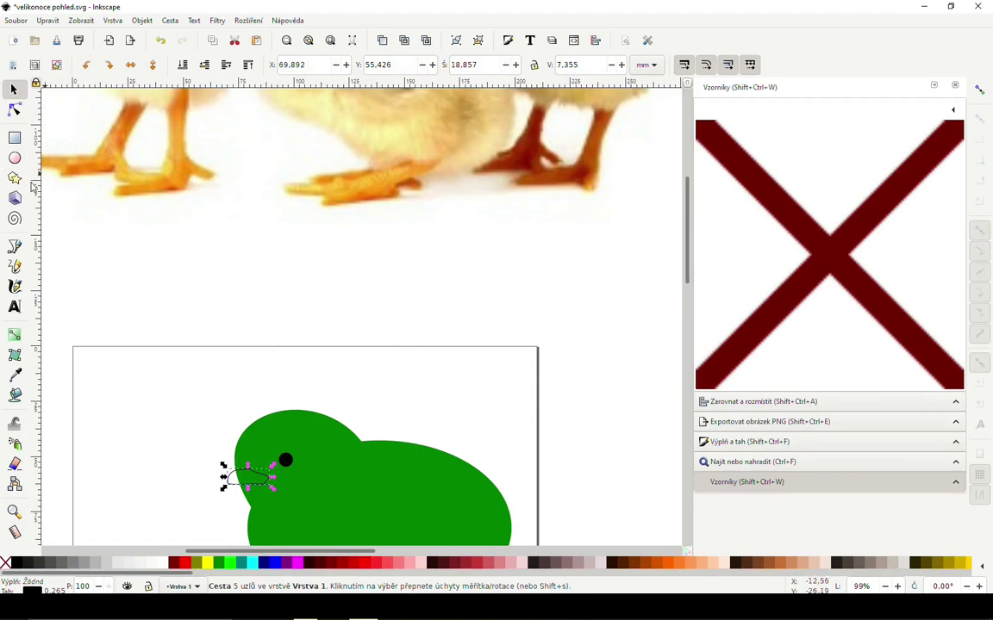
scroll(388, 412, "down", 1)
scroll(286, 346, "down", 2)
scroll(397, 489, "down", 3)
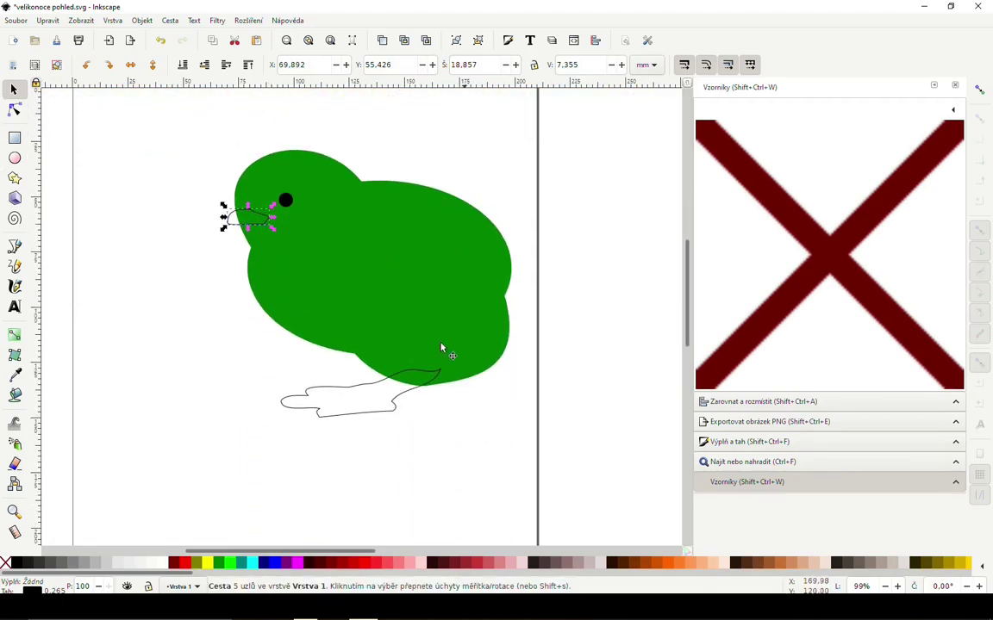
scroll(446, 350, "up", 5)
left_click(14, 247)
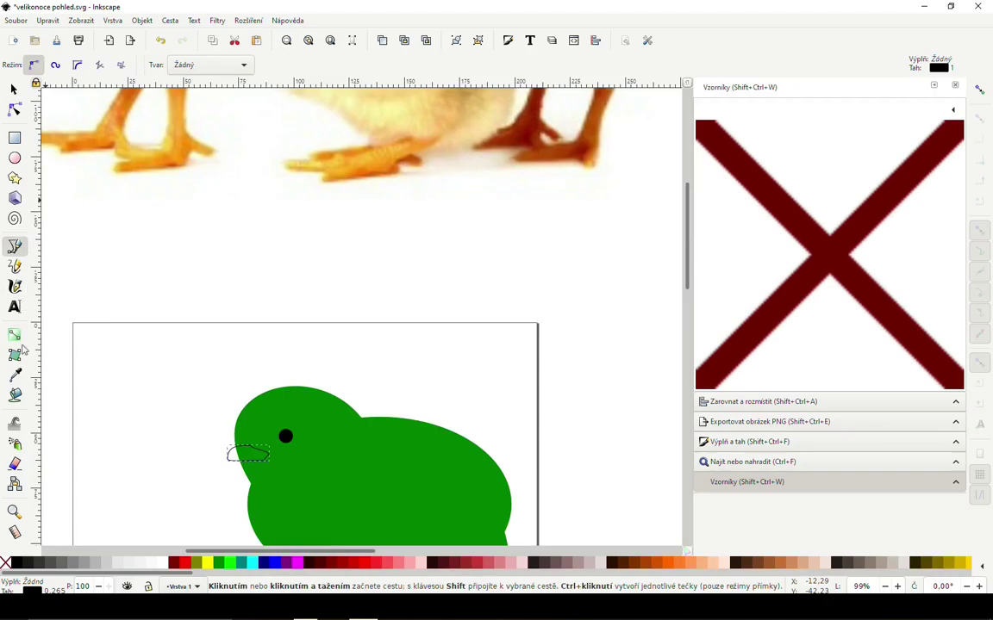
left_click(15, 375)
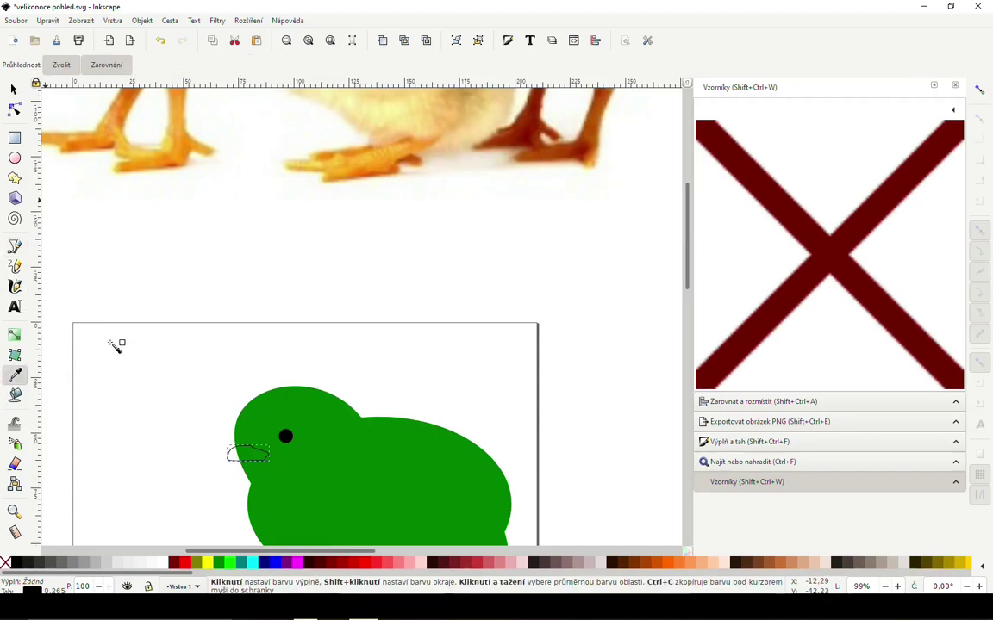
scroll(344, 142, "up", 8)
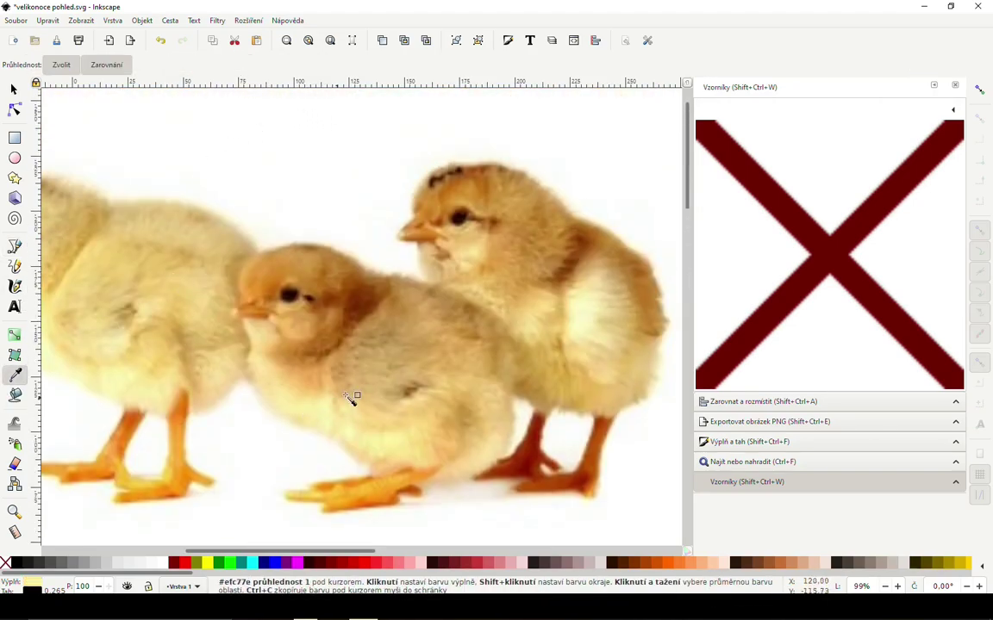
scroll(349, 401, "down", 6)
scroll(357, 379, "down", 2)
scroll(357, 372, "up", 5)
scroll(372, 255, "up", 1)
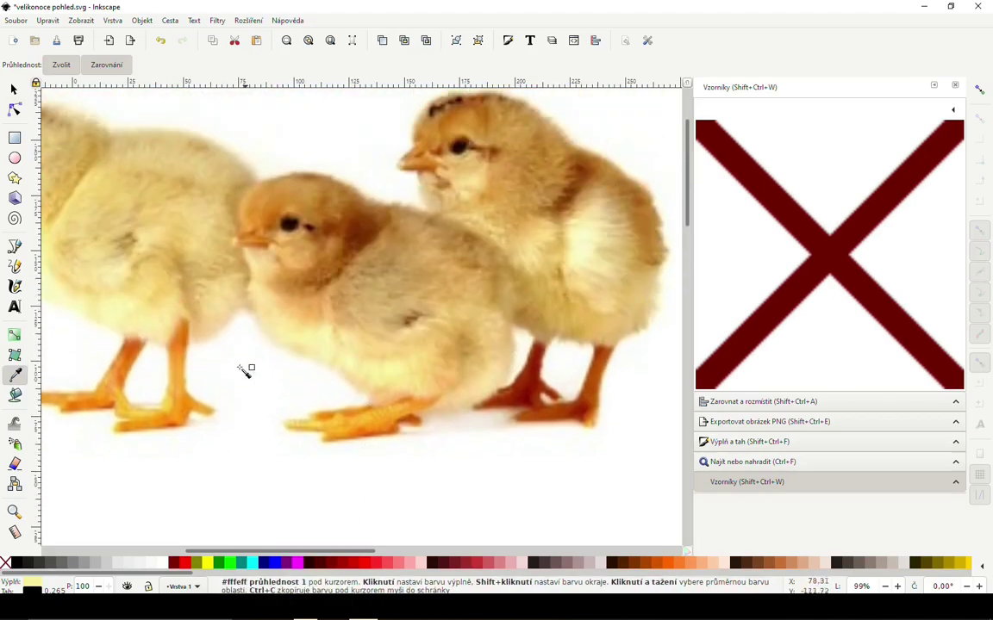
scroll(246, 369, "down", 4)
scroll(248, 383, "up", 3)
scroll(293, 301, "down", 1, "ctrl")
scroll(258, 280, "down", 1, "ctrl")
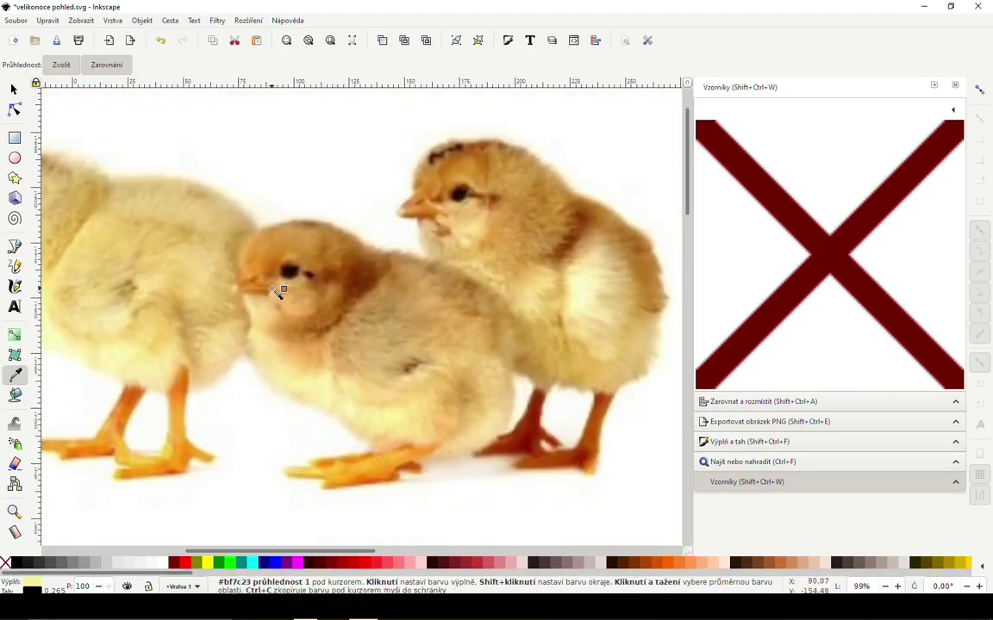
scroll(293, 289, "down", 1, "ctrl")
scroll(297, 290, "down", 3)
scroll(322, 294, "down", 1)
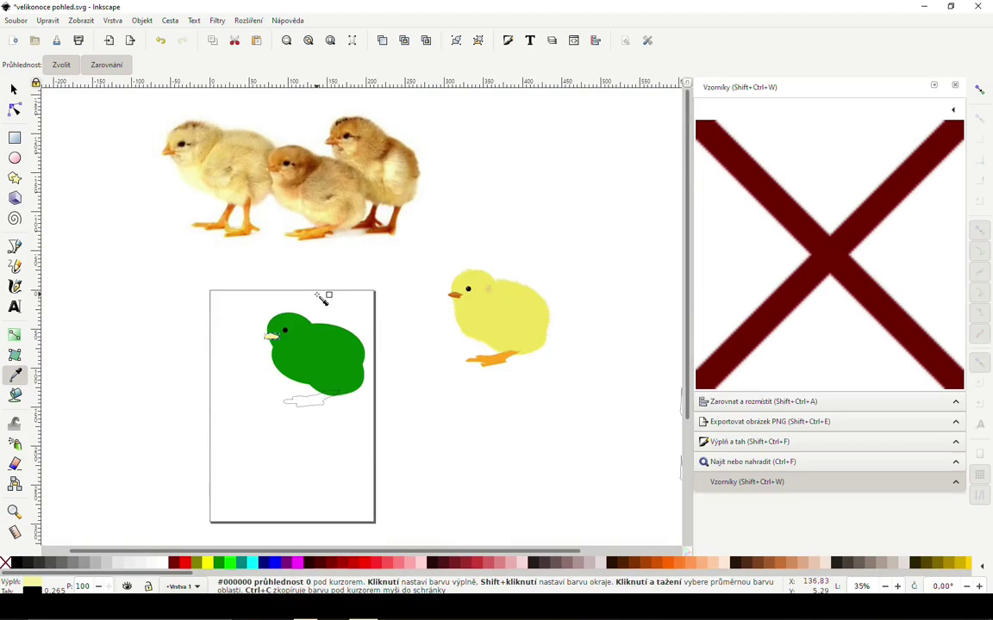
scroll(290, 183, "up", 2)
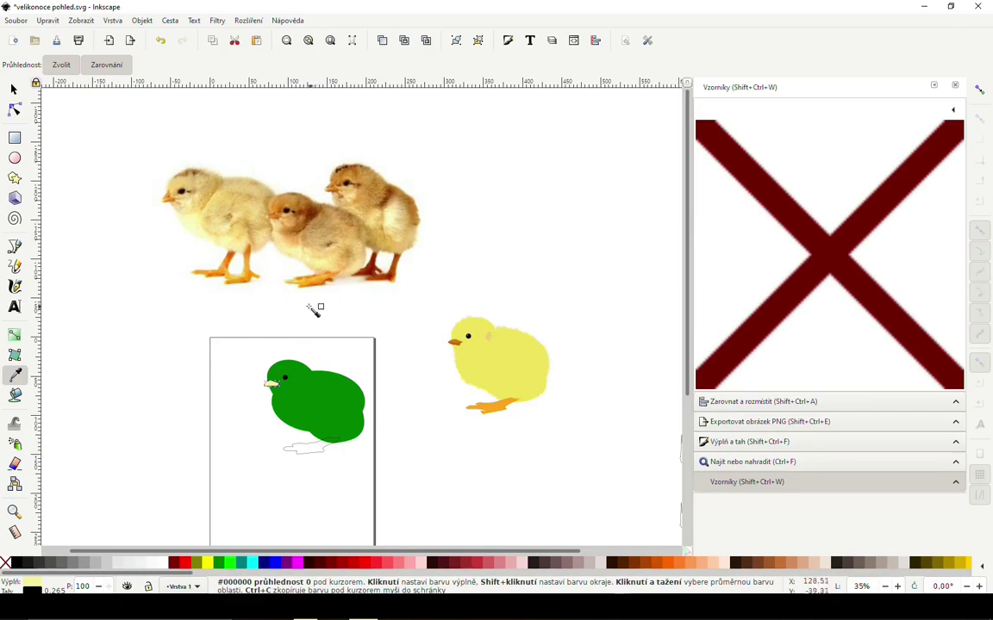
left_click(297, 238)
Remove the beak's black outline stroke.
scroll(284, 211, "up", 3)
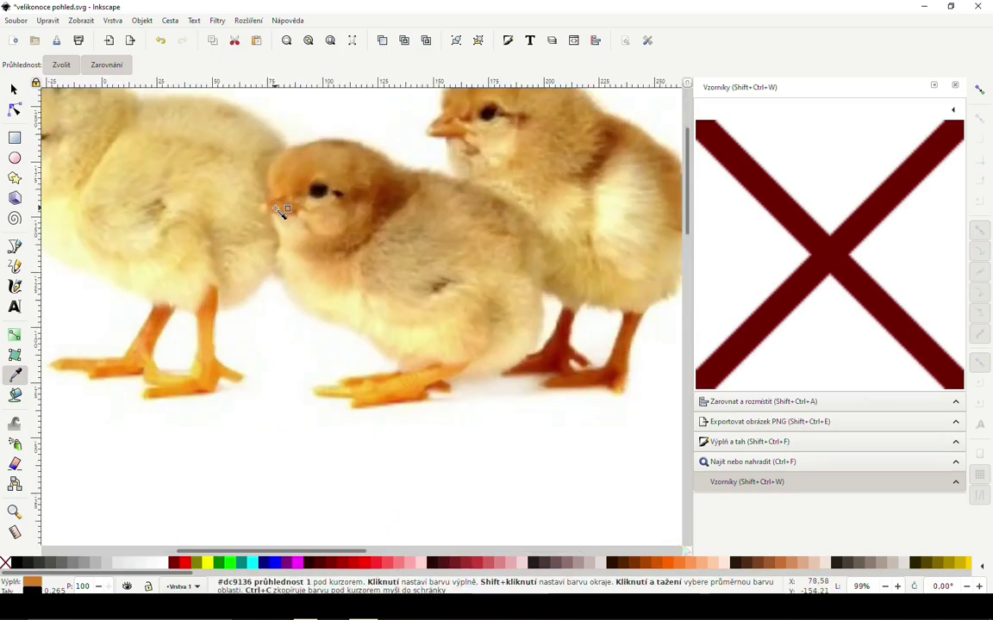
scroll(285, 224, "down", 1)
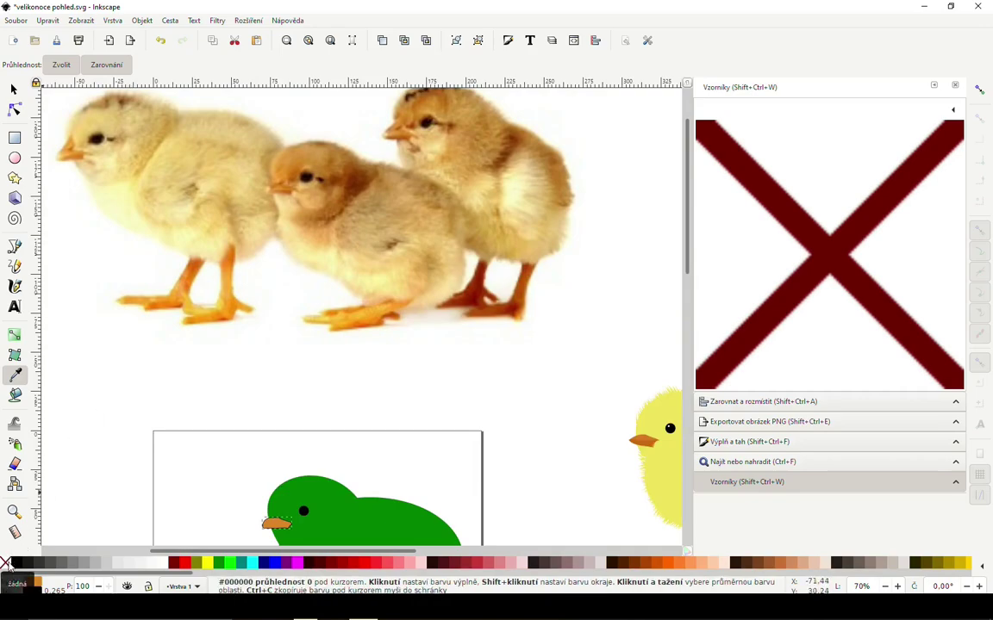
scroll(284, 539, "up", 4)
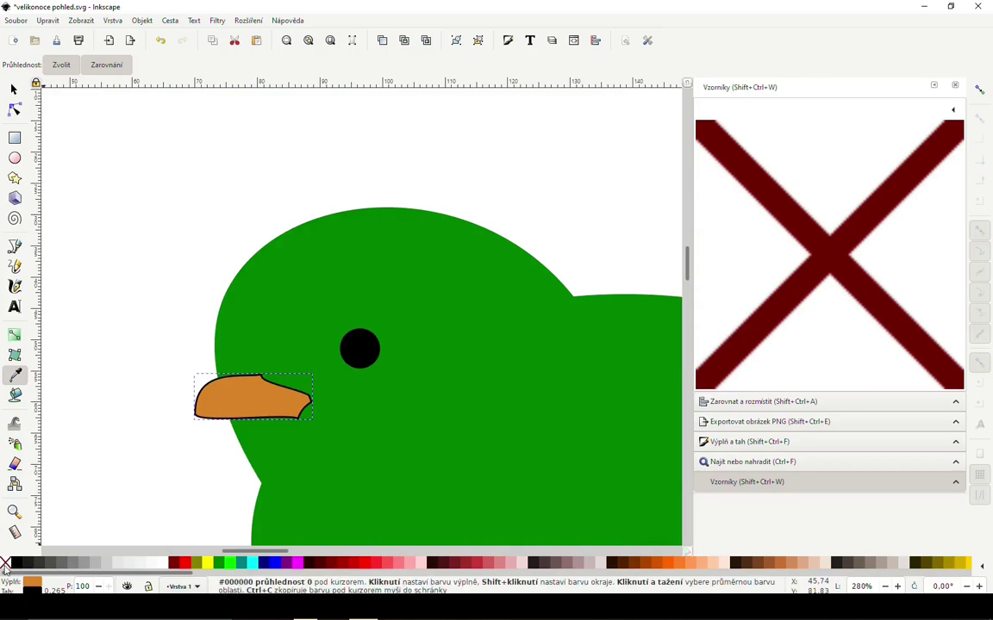
left_click(5, 565, "shift")
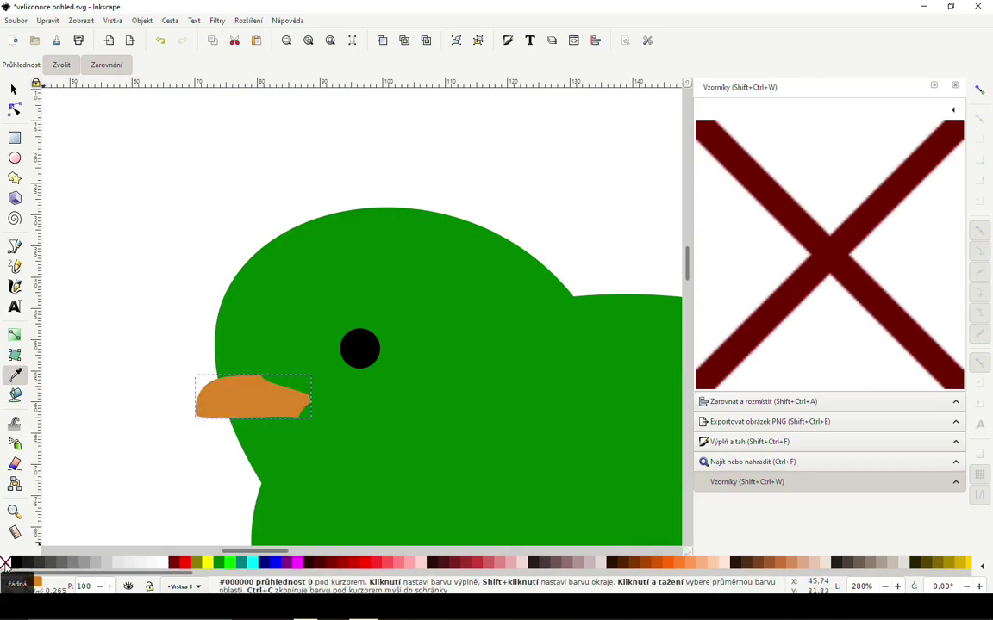
scroll(242, 434, "down", 3)
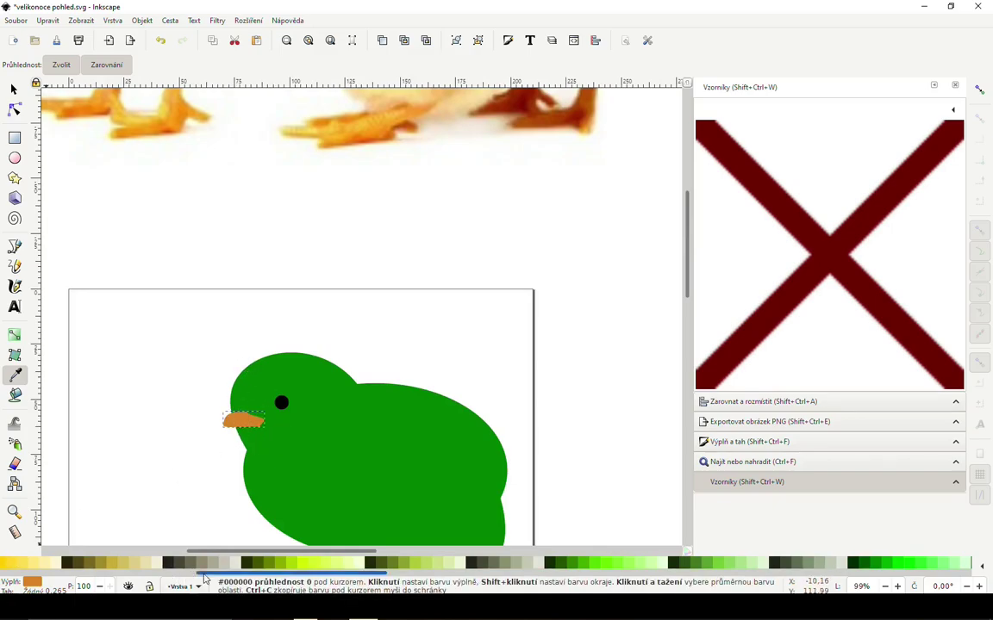
scroll(365, 447, "down", 5)
Fill the chick's foot with the photo's orange using the Dropper.
left_click(13, 89)
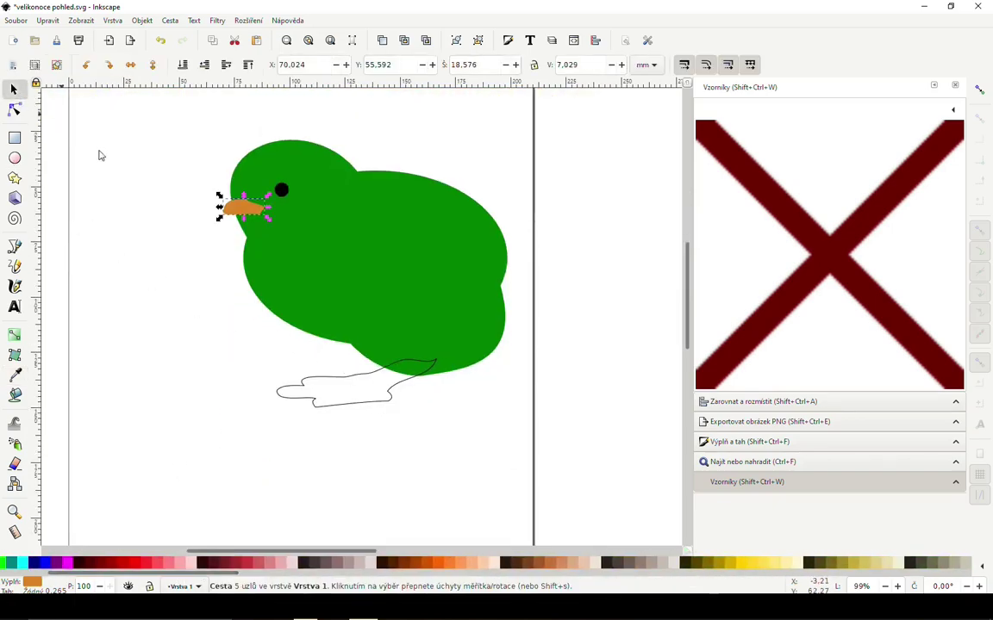
left_click(328, 385)
scroll(330, 387, "up", 8)
scroll(328, 345, "up", 1)
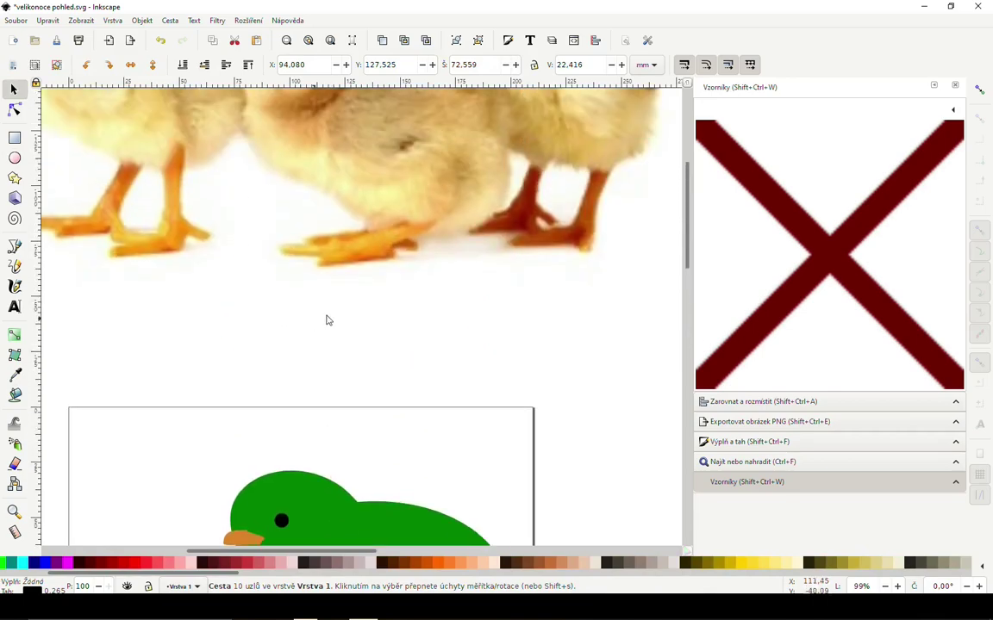
key("F6")
key("F8")
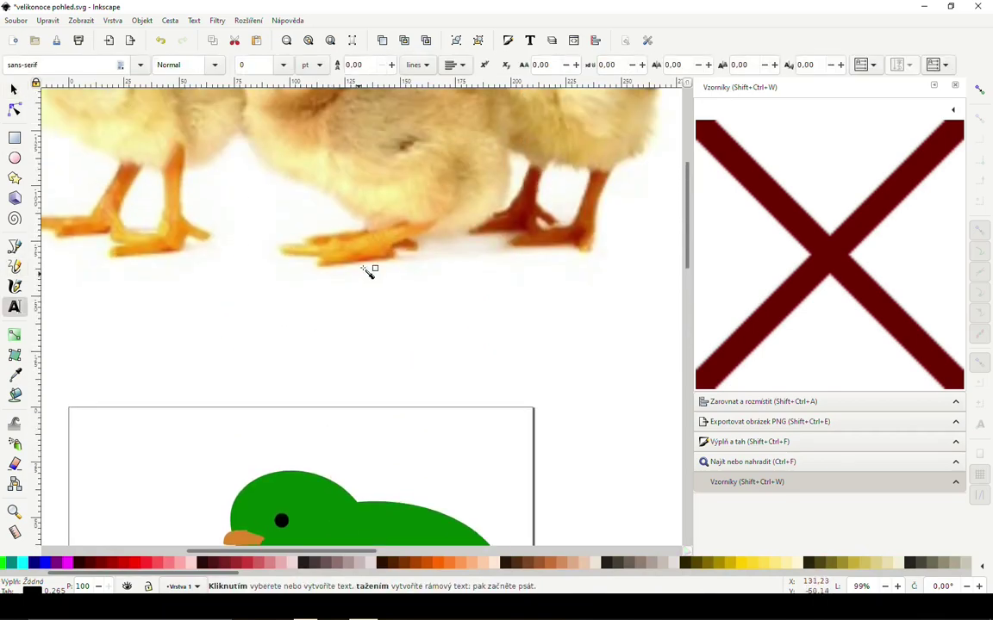
key("F7")
left_click(366, 250)
scroll(366, 257, "down", 6)
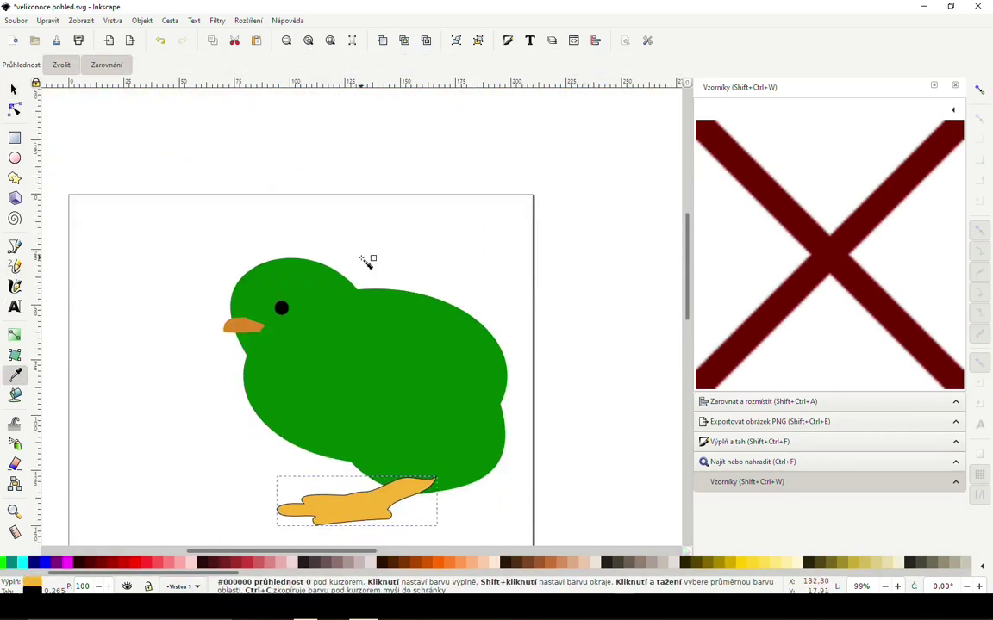
scroll(367, 260, "down", 3)
Pull the beak's lower-left corner node further left and round off its curve.
key("n")
left_click(244, 231)
scroll(226, 198, "up", 5)
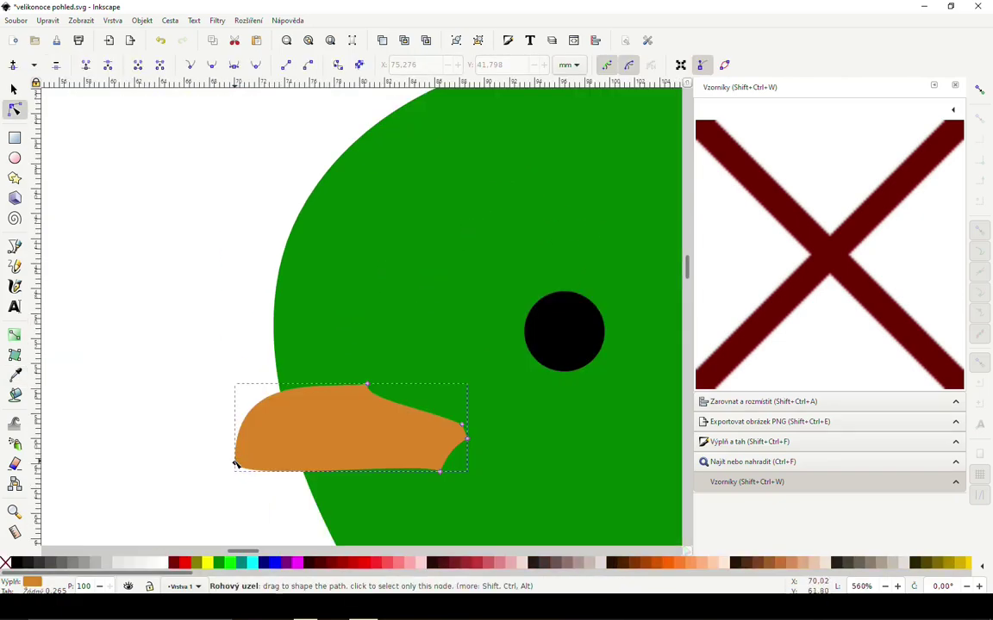
left_click_drag(236, 466, 220, 460)
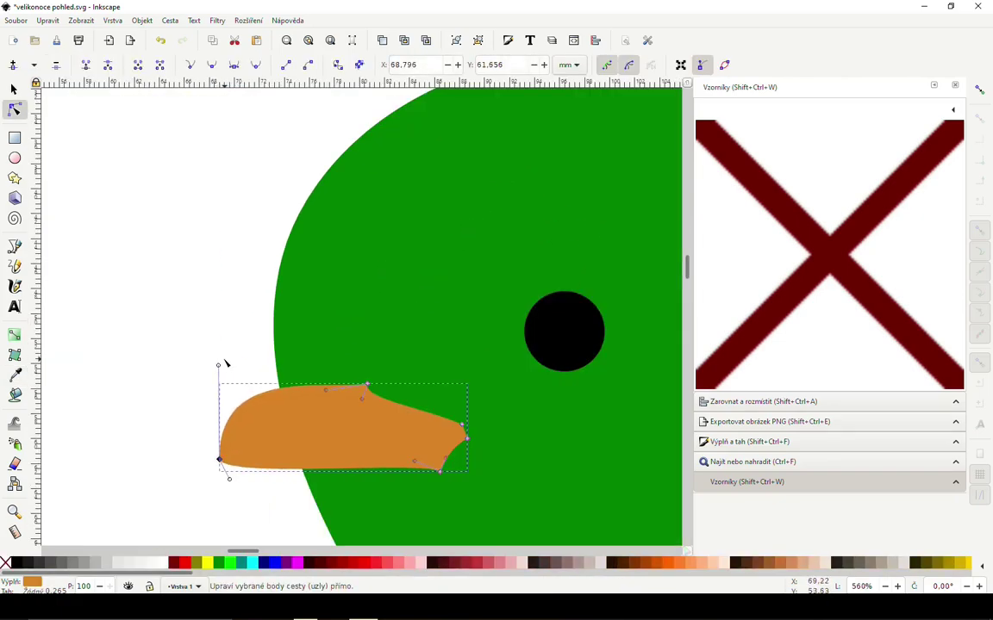
left_click_drag(220, 367, 248, 365)
key("grave")
Recolour the chick pale yellow (#fbf1aa) from the reference, undoing a tan sample attempt.
key("d")
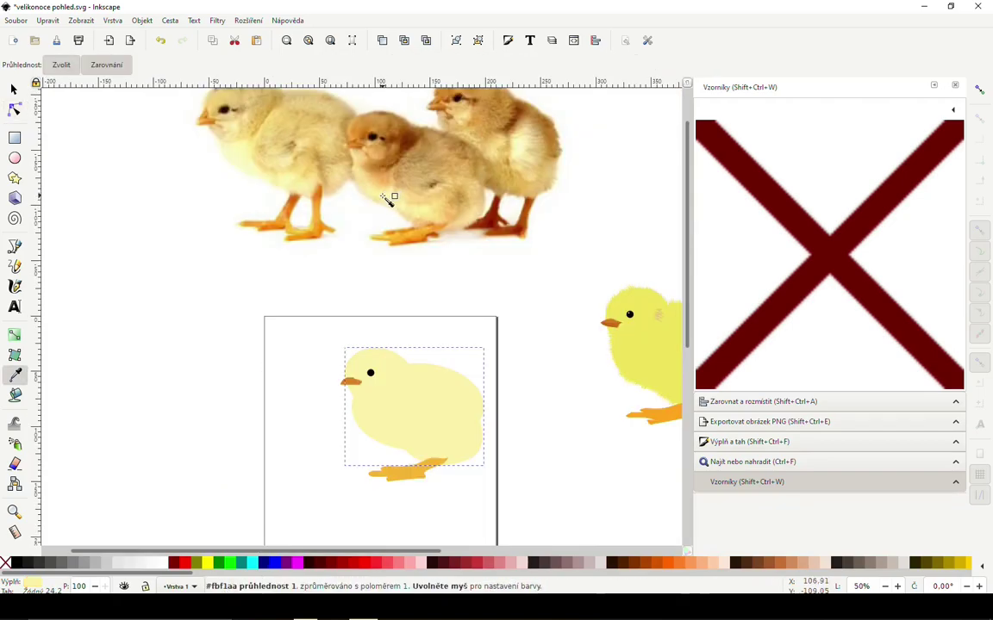
left_click_drag(360, 181, 373, 229)
key("ctrl+z")
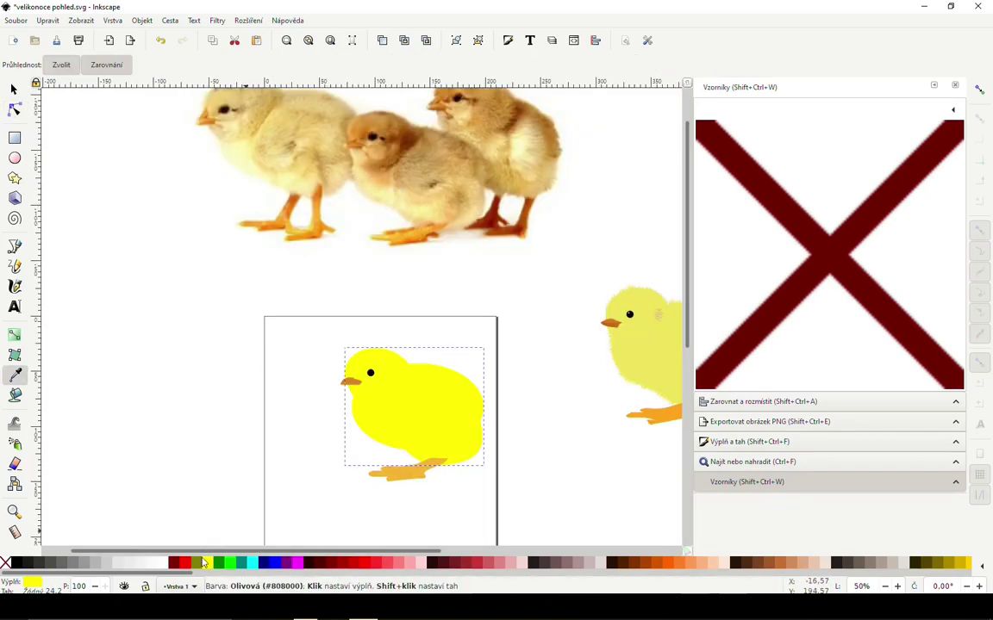
scroll(504, 390, "down", 3)
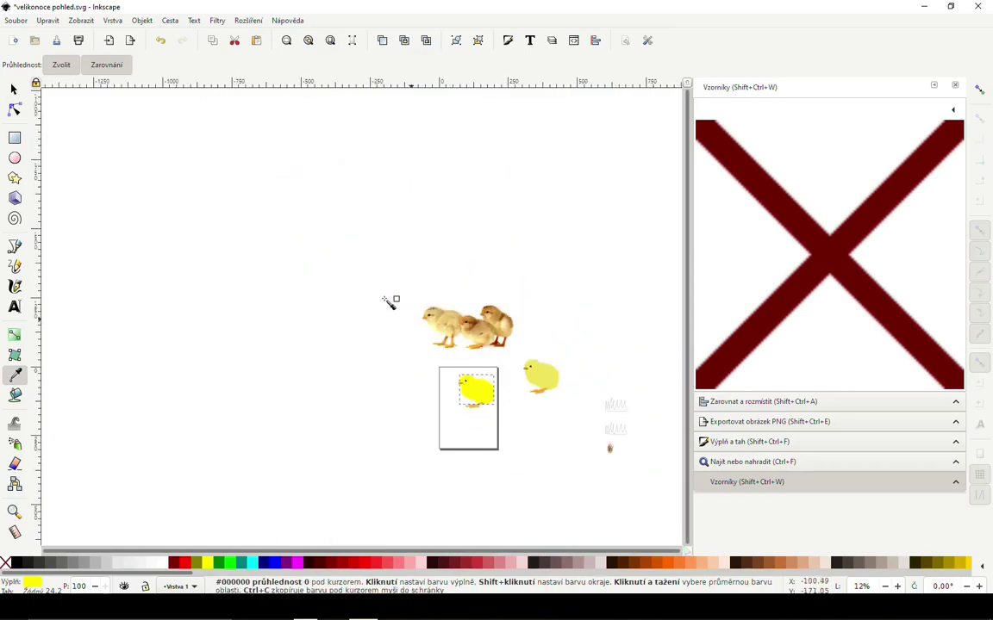
key("ctrl+z")
scroll(457, 295, "up", 3)
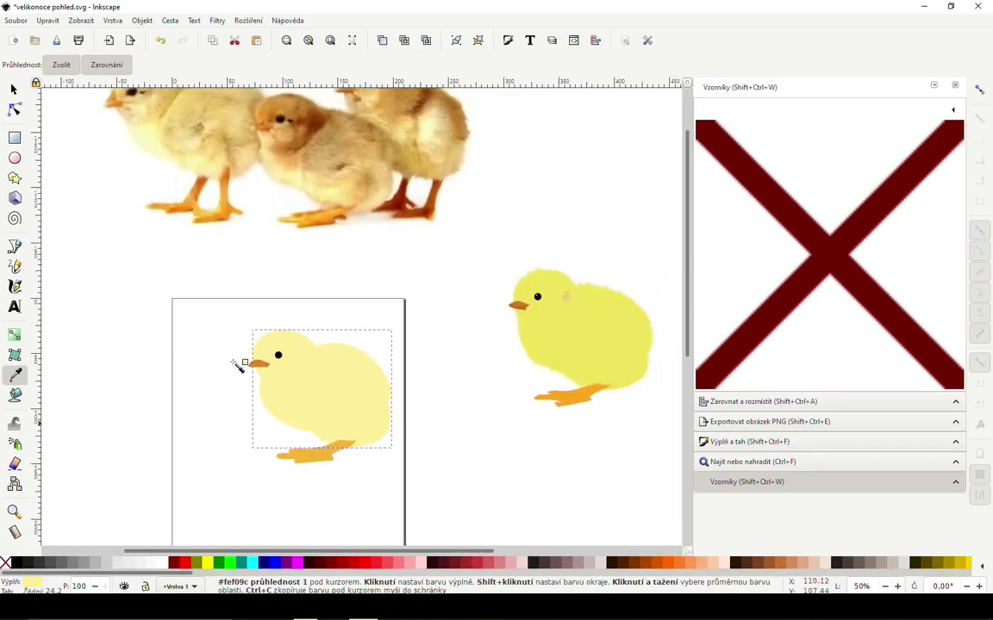
key("s")
scroll(277, 376, "up", 1)
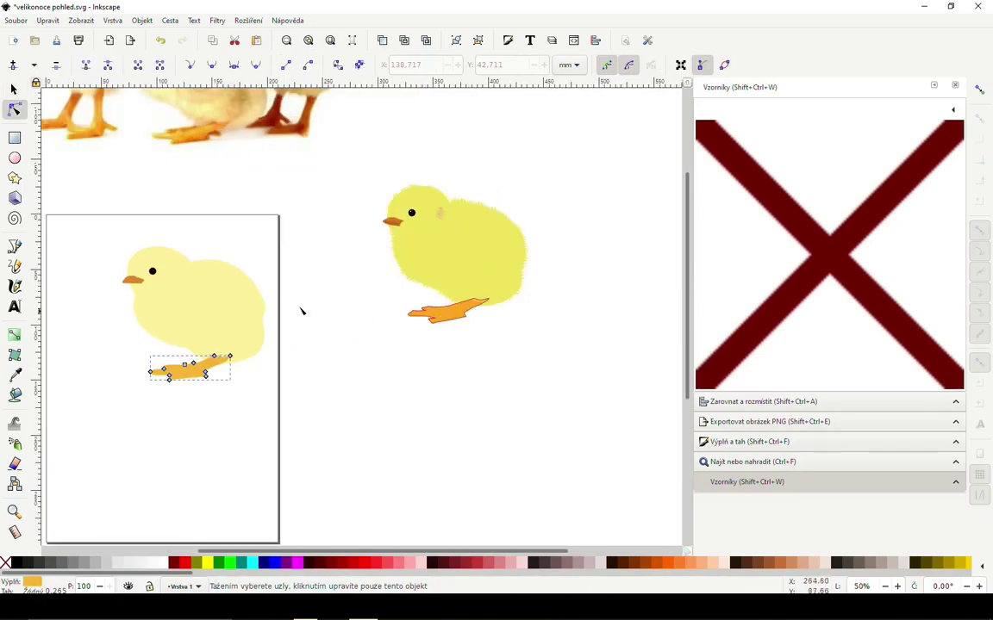
scroll(268, 395, "up", 2)
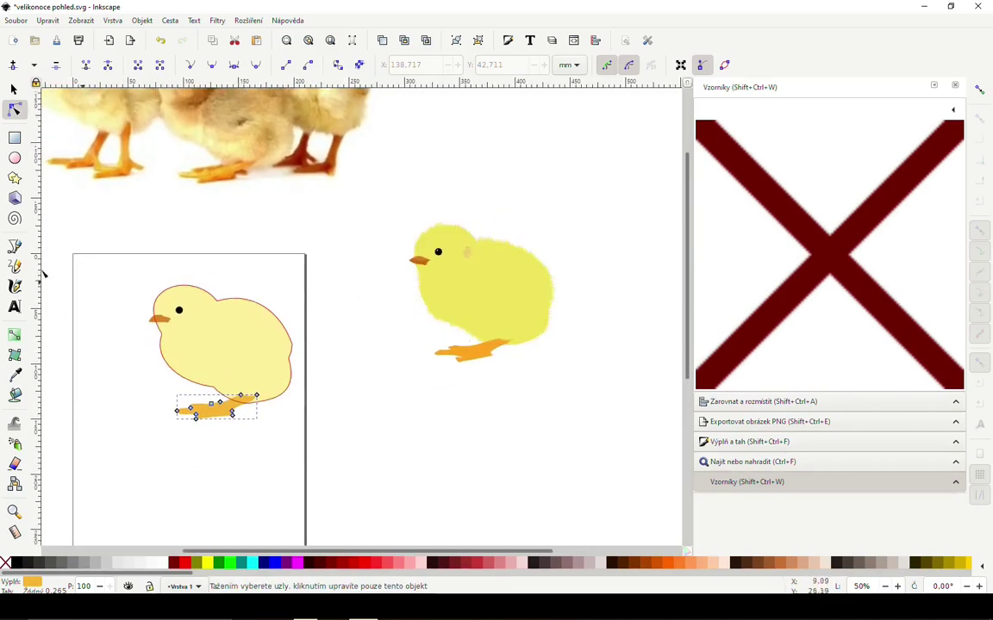
left_click(15, 266)
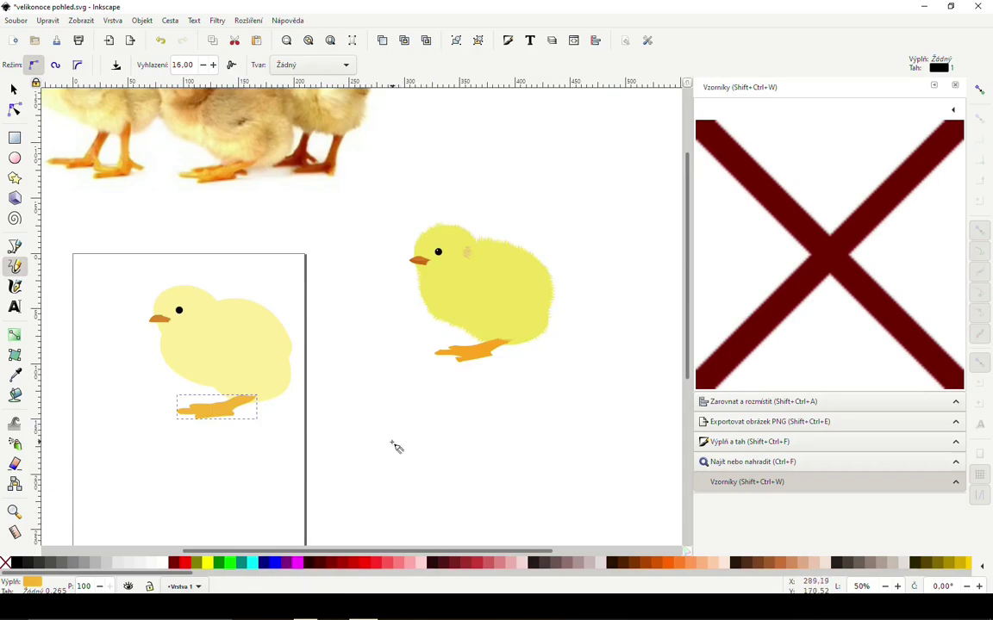
Start the grass outline with a freehand blade stroke below the chick, adjusting Pencil smoothing.
scroll(405, 414, "up", 3)
scroll(401, 456, "right", 3)
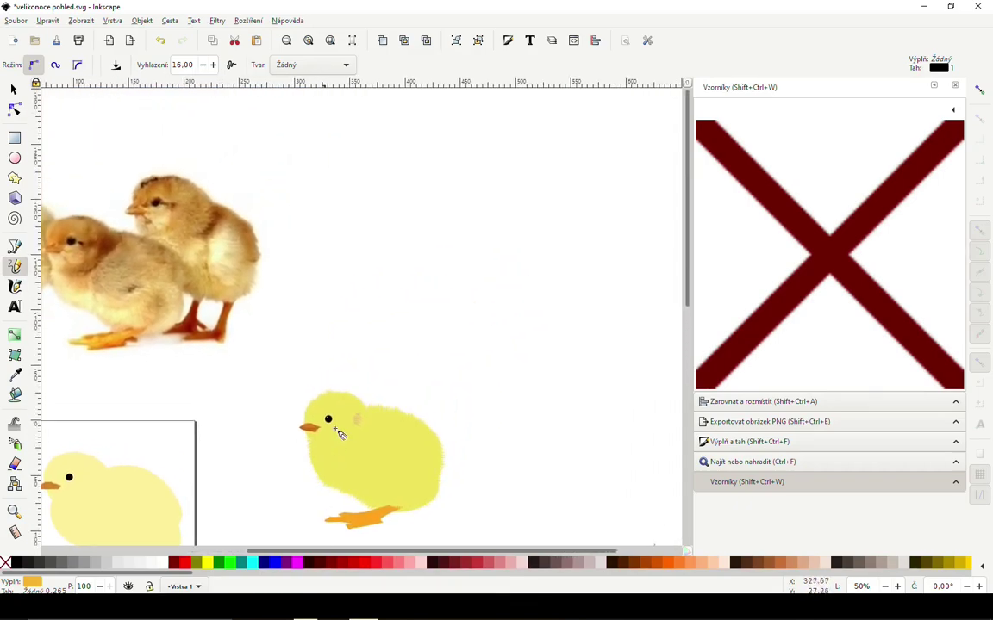
scroll(421, 328, "right", 4)
scroll(421, 329, "down", 3)
scroll(456, 310, "down", 5)
scroll(457, 310, "right", 2)
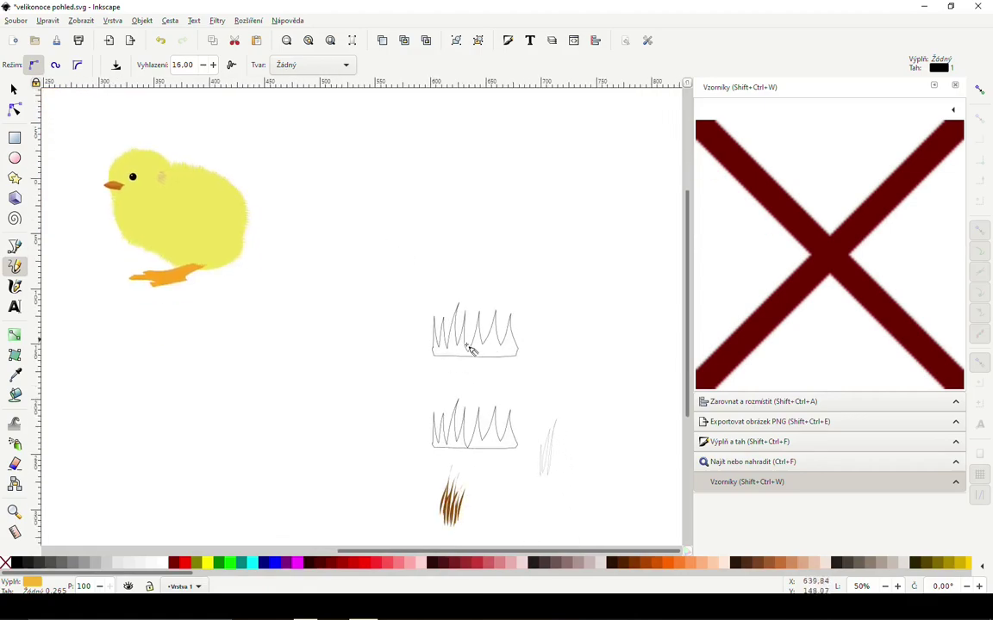
scroll(448, 413, "left", 1)
scroll(436, 370, "left", 5)
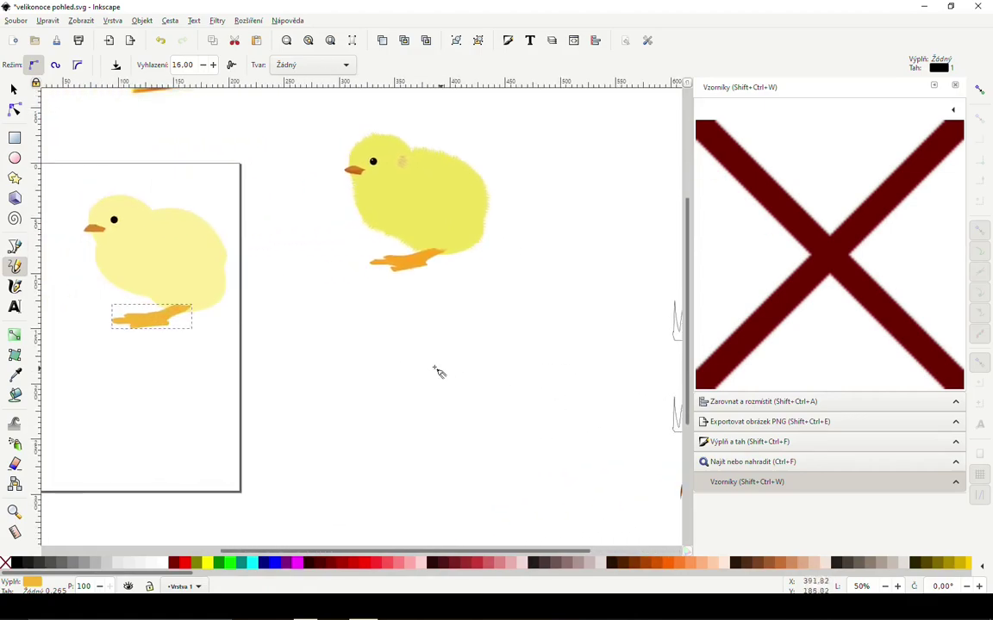
scroll(304, 372, "up", 2)
mouse_move(306, 414)
left_mouse_down()
mouse_move(308, 312)
mouse_move(328, 231)
mouse_move(328, 392)
left_mouse_up()
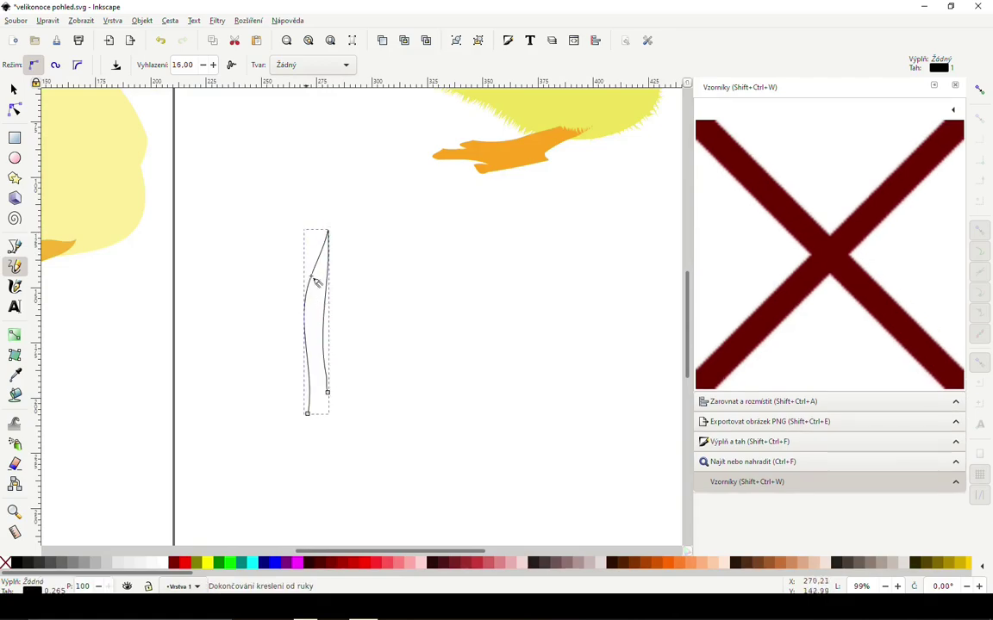
left_click(213, 66)
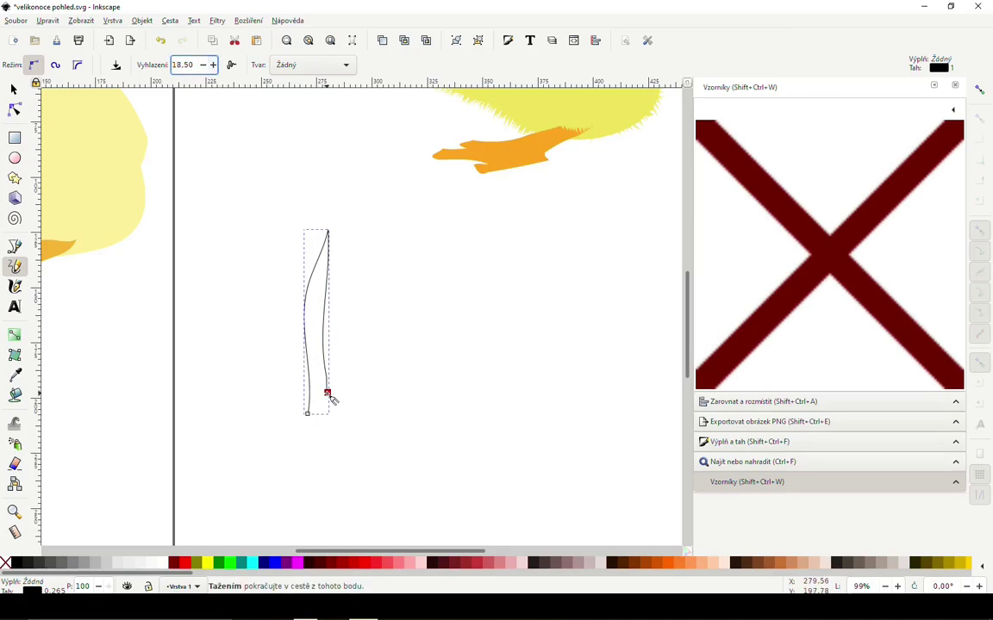
key("Down")
key("Down")
key("Down")
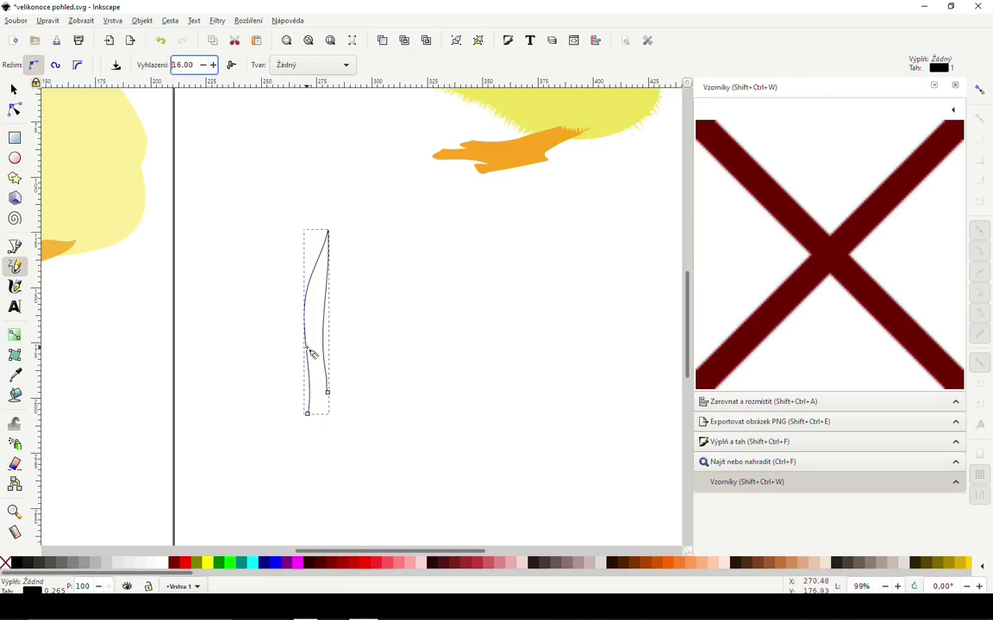
scroll(308, 310, "down", 3)
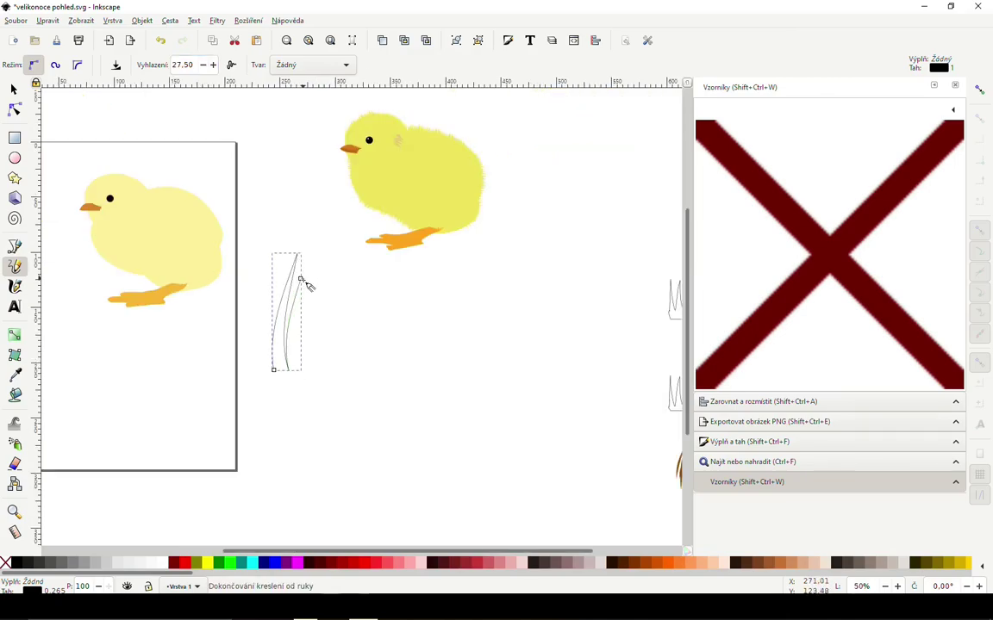
mouse_move(302, 280)
left_mouse_down()
mouse_move(311, 364)
mouse_move(326, 279)
mouse_move(331, 368)
mouse_move(349, 272)
mouse_move(350, 371)
left_mouse_up()
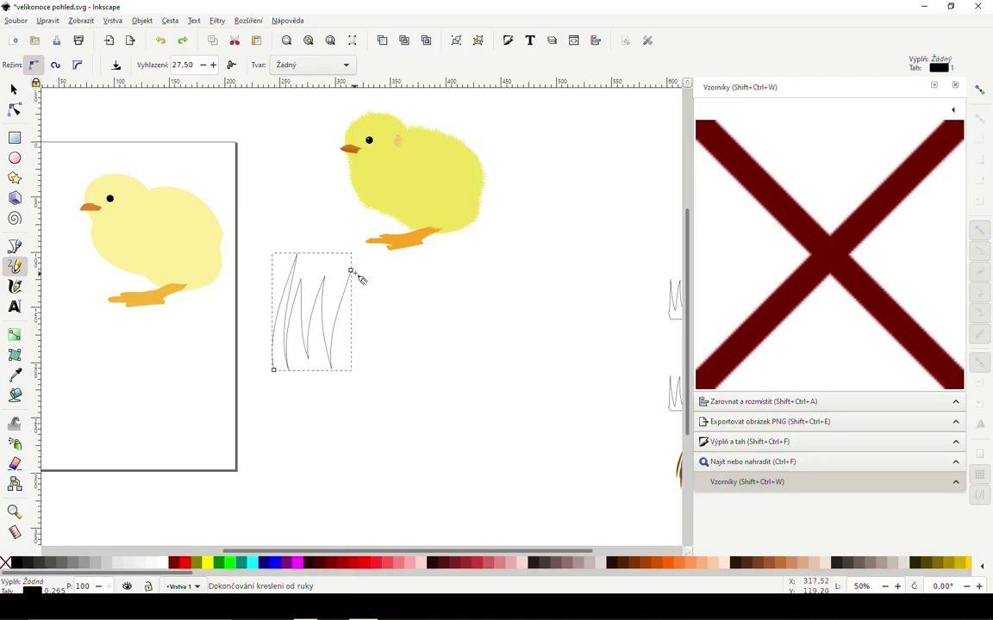
Add the remaining grass blades, undo stray strokes, and close the outline with a curved base.
left_click_drag(350, 271, 358, 367)
mouse_move(350, 272)
left_mouse_down()
mouse_move(349, 356)
mouse_move(377, 315)
left_mouse_up()
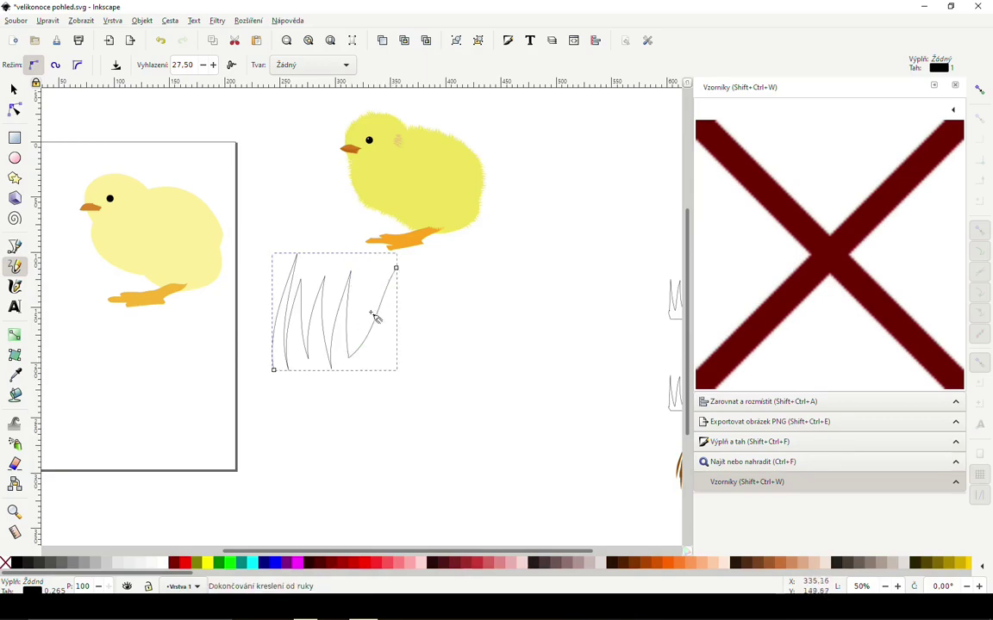
key("ctrl+z")
mouse_move(349, 358)
left_mouse_down()
mouse_move(370, 275)
mouse_move(368, 379)
mouse_move(389, 276)
mouse_move(387, 394)
mouse_move(444, 240)
mouse_move(399, 381)
left_mouse_up()
key("ctrl+z")
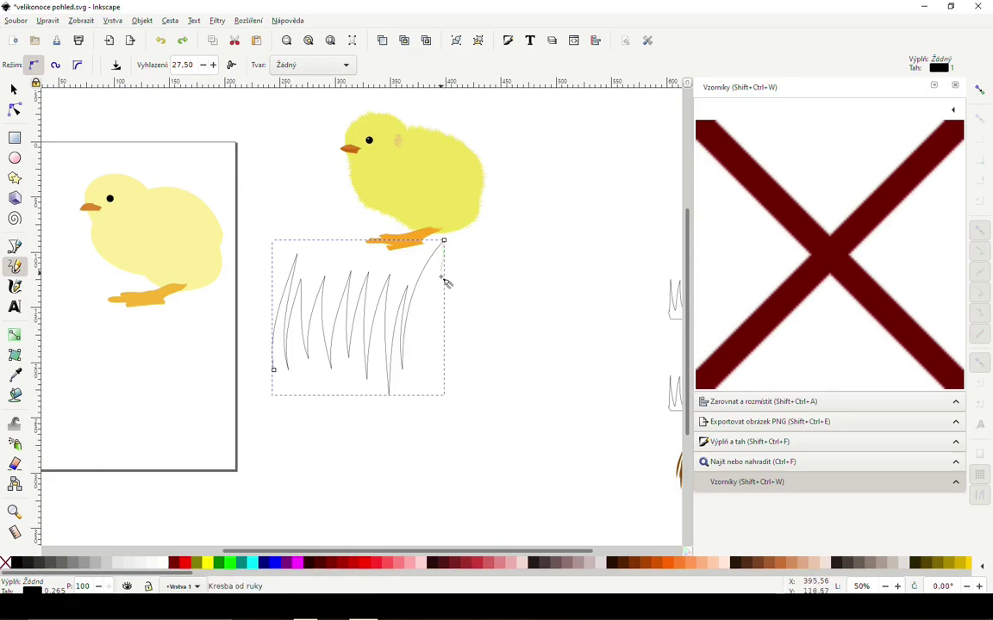
left_click_drag(444, 243, 423, 377)
mouse_move(273, 370)
left_mouse_down()
mouse_move(278, 400)
mouse_move(342, 417)
left_mouse_up()
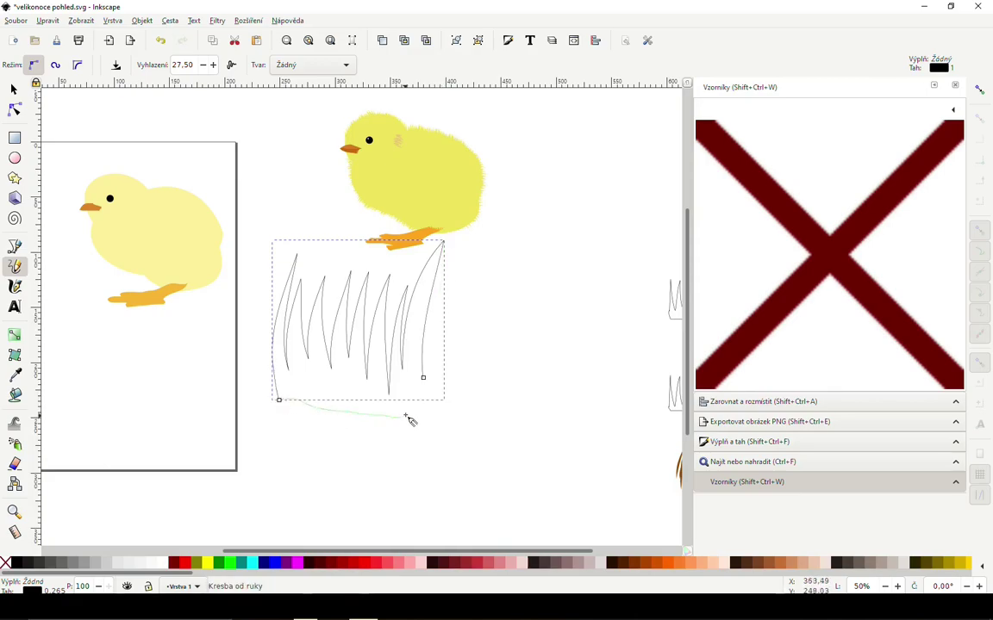
left_click_drag(409, 419, 414, 415)
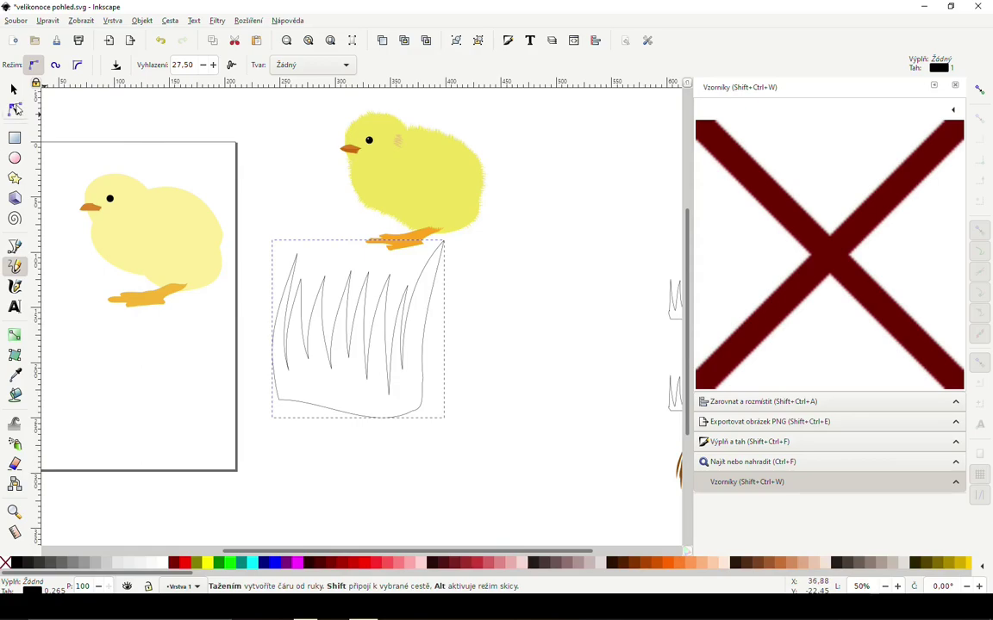
Fill the grass shape with the chick's pale yellow instead of bright green.
left_click(14, 88)
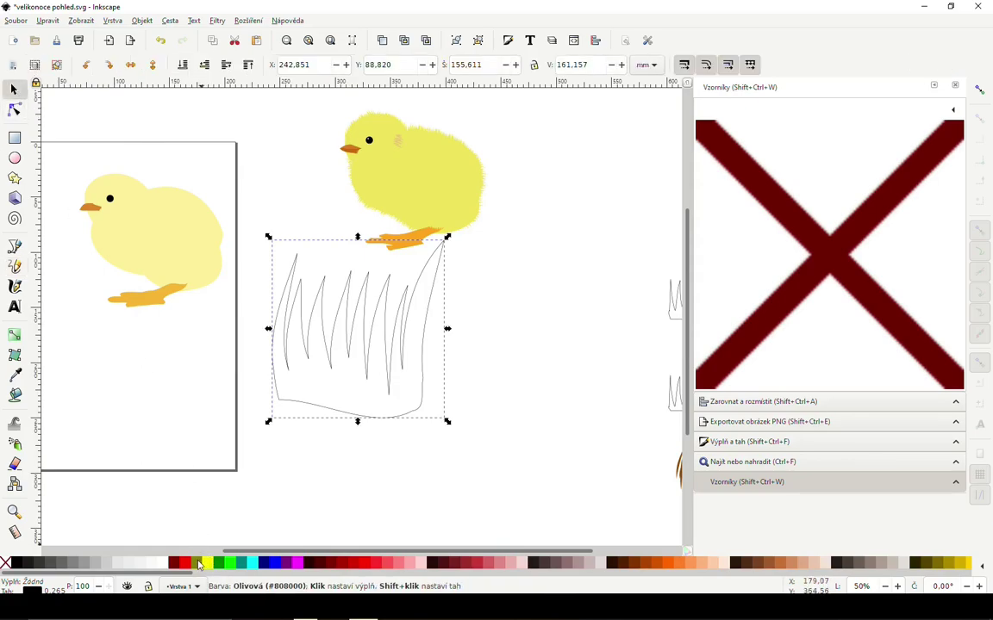
left_click(227, 563)
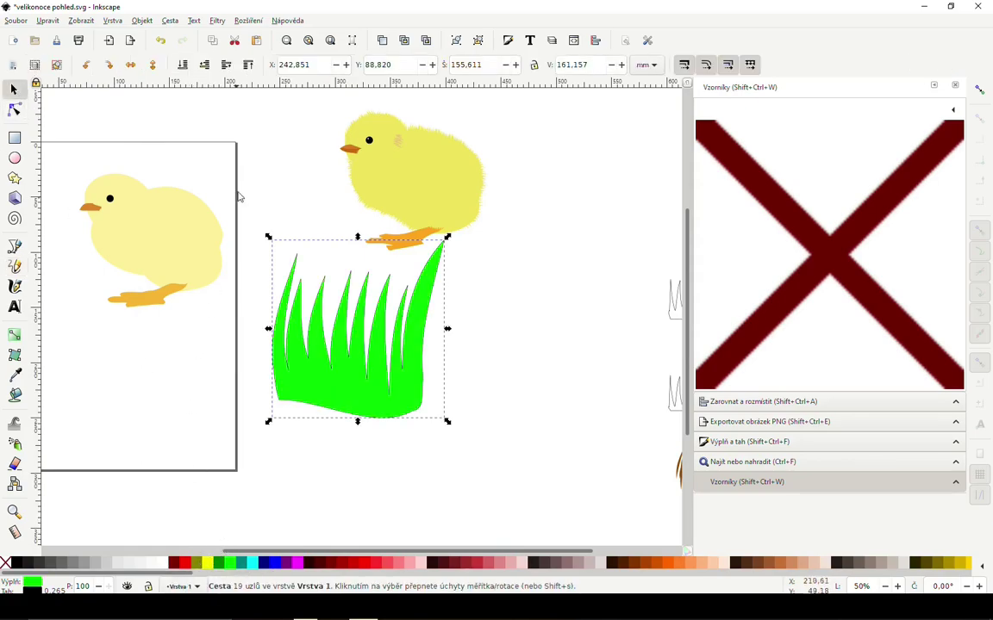
key("d")
left_click(210, 228)
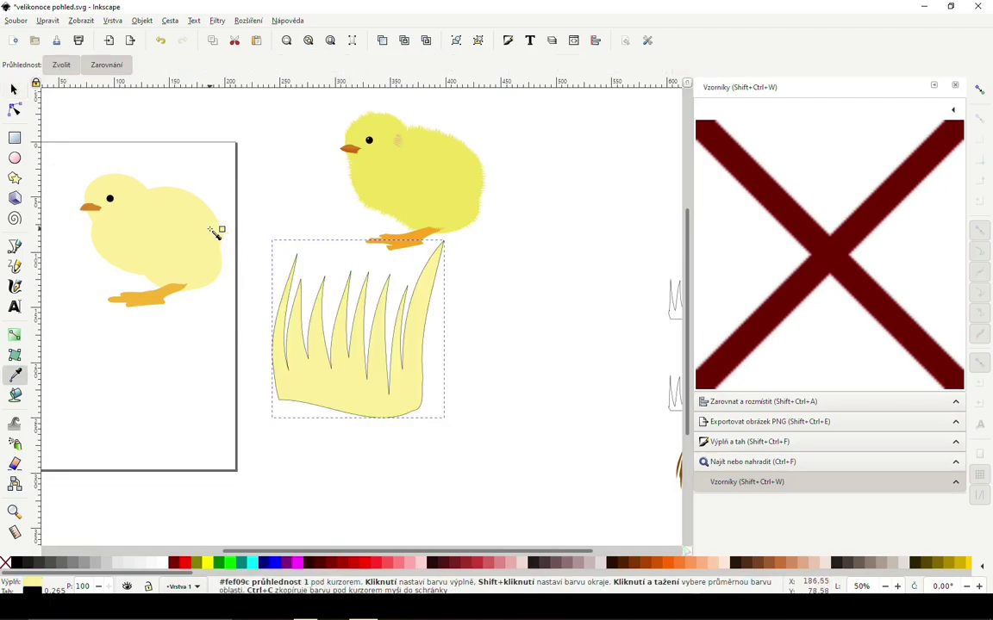
left_click(14, 88)
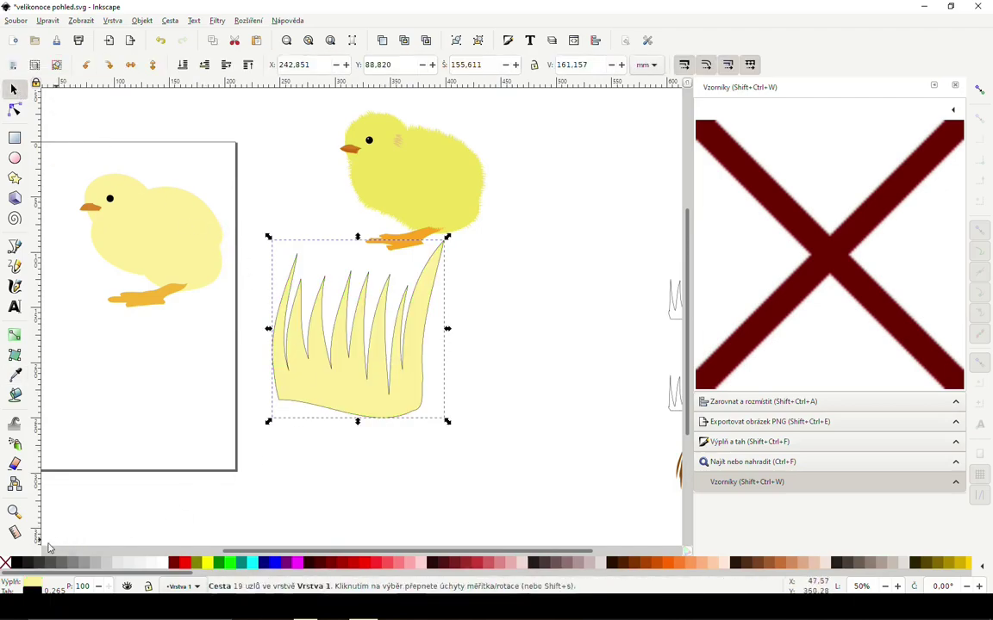
Scale a grass copy down to about 71%, narrow it, and place it over the original.
key("n")
scroll(430, 315, "up", 2)
left_click(429, 319)
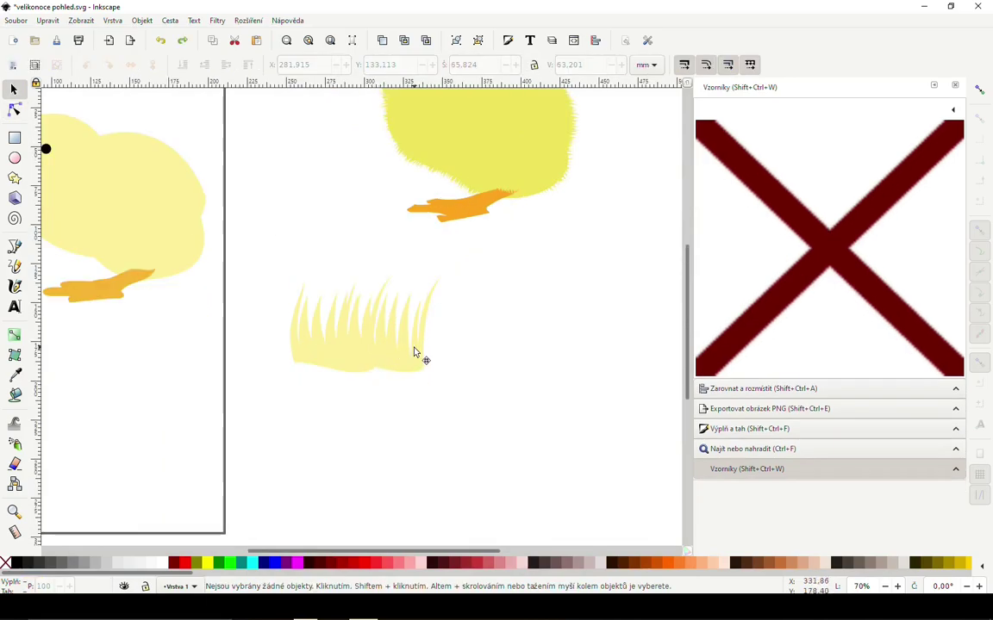
left_click_drag(414, 351, 416, 348)
left_click_drag(444, 277, 418, 306)
left_click_drag(389, 363, 379, 351)
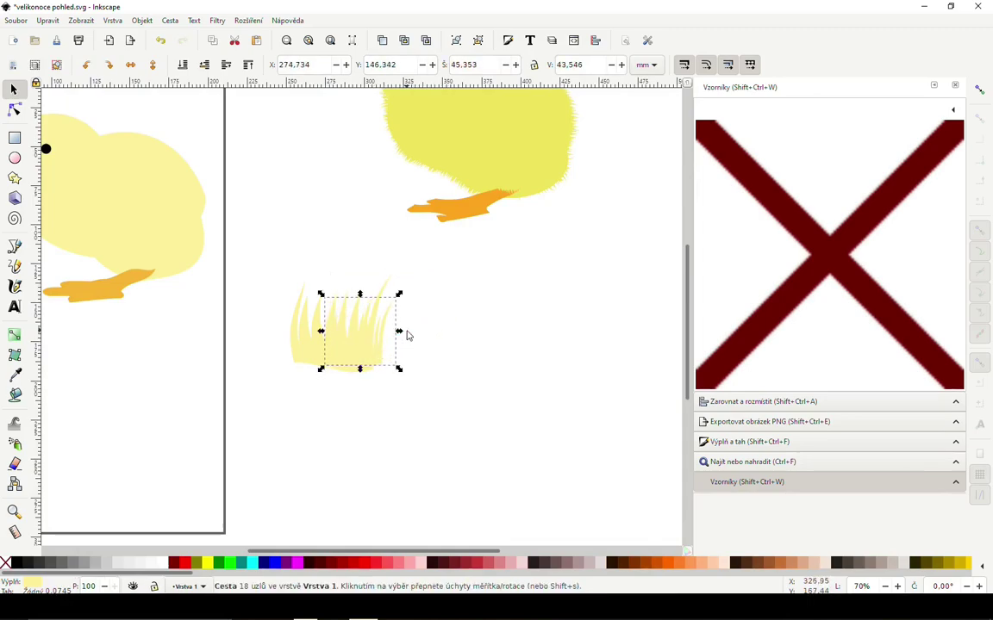
left_click(399, 336)
left_click(375, 337)
left_click_drag(399, 333, 348, 358)
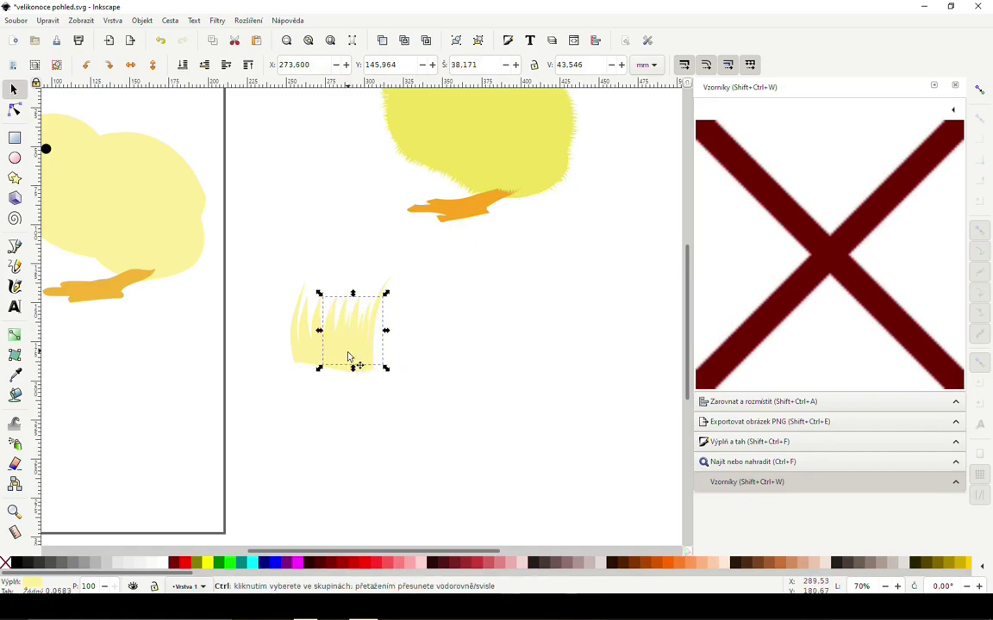
left_click_drag(256, 252, 307, 272)
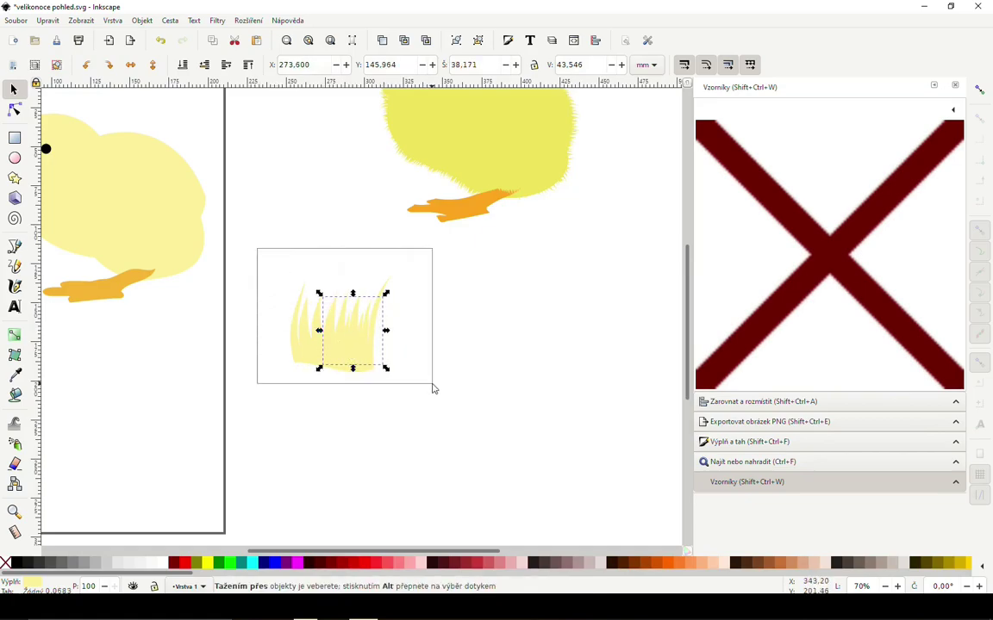
left_click_drag(359, 347, 389, 360)
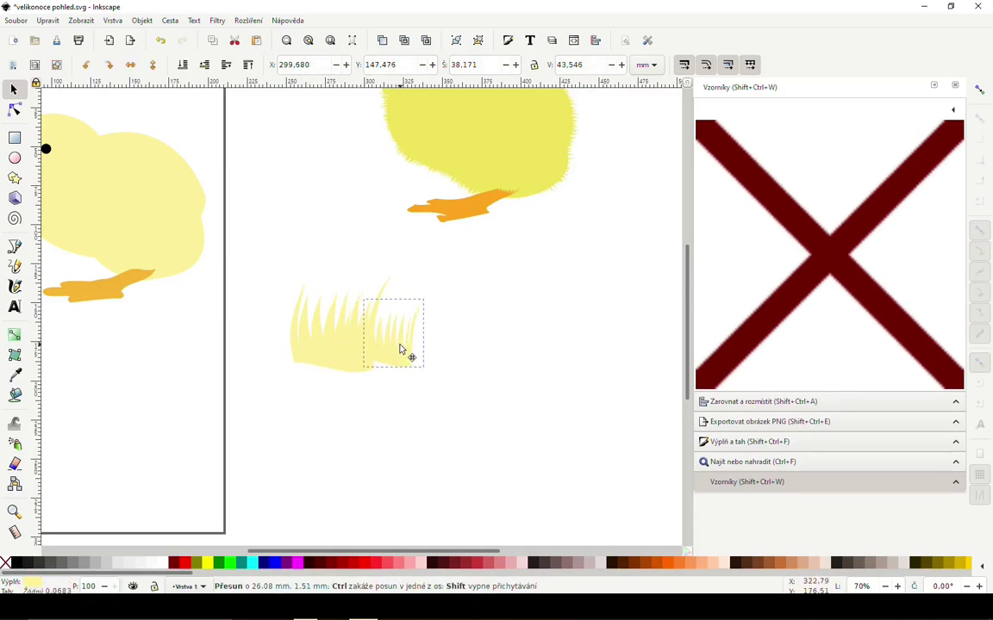
Squash the grass clumps to about 70% height and move all blades below the chicks.
left_click_drag(255, 262, 437, 370)
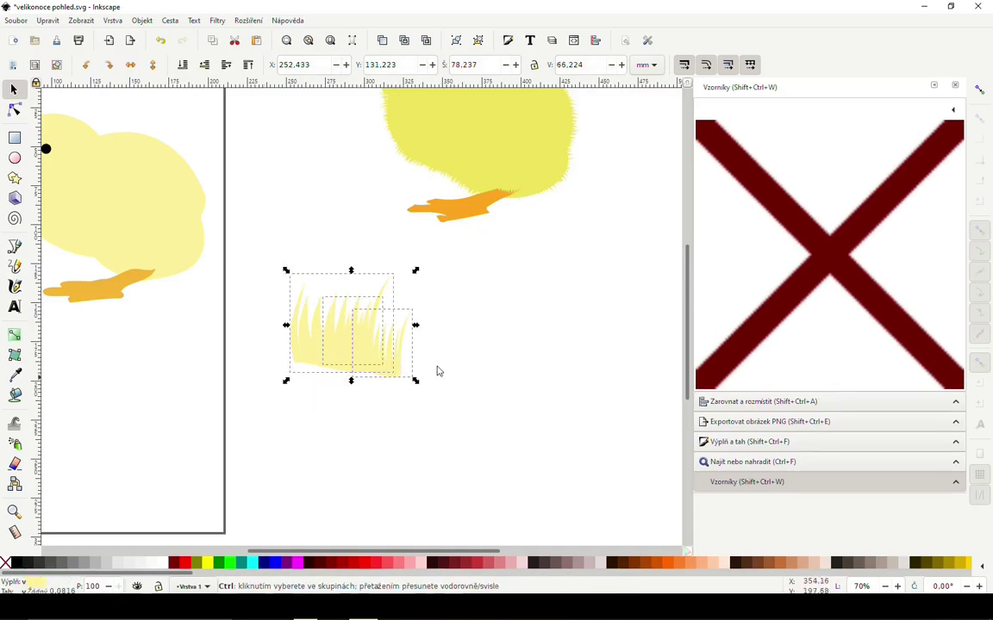
left_click_drag(349, 360, 441, 364)
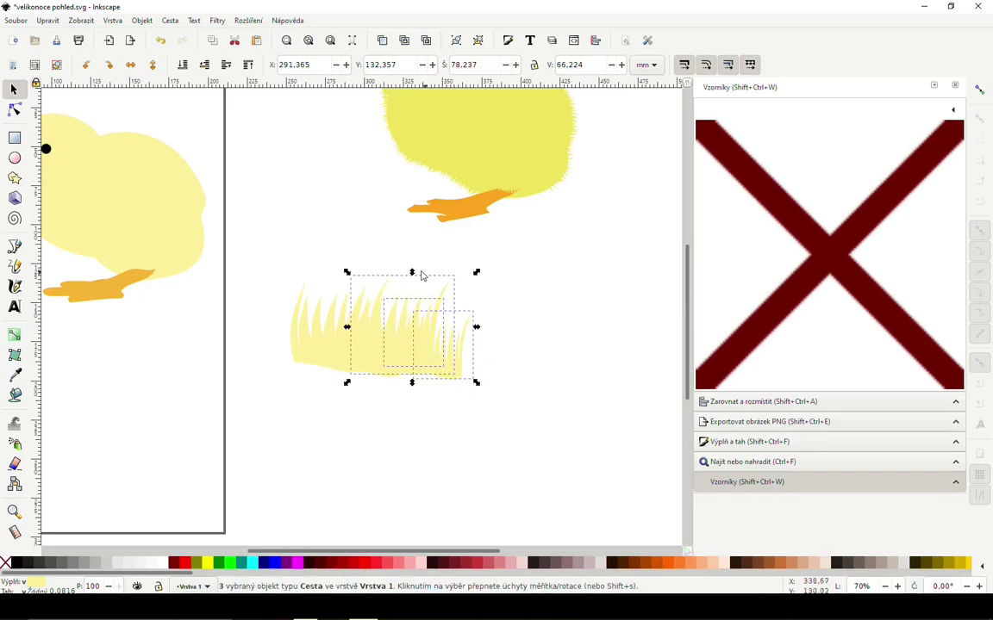
left_click_drag(410, 275, 402, 301)
mouse_move(428, 385)
left_mouse_down()
mouse_move(409, 361)
mouse_move(455, 369)
left_mouse_up()
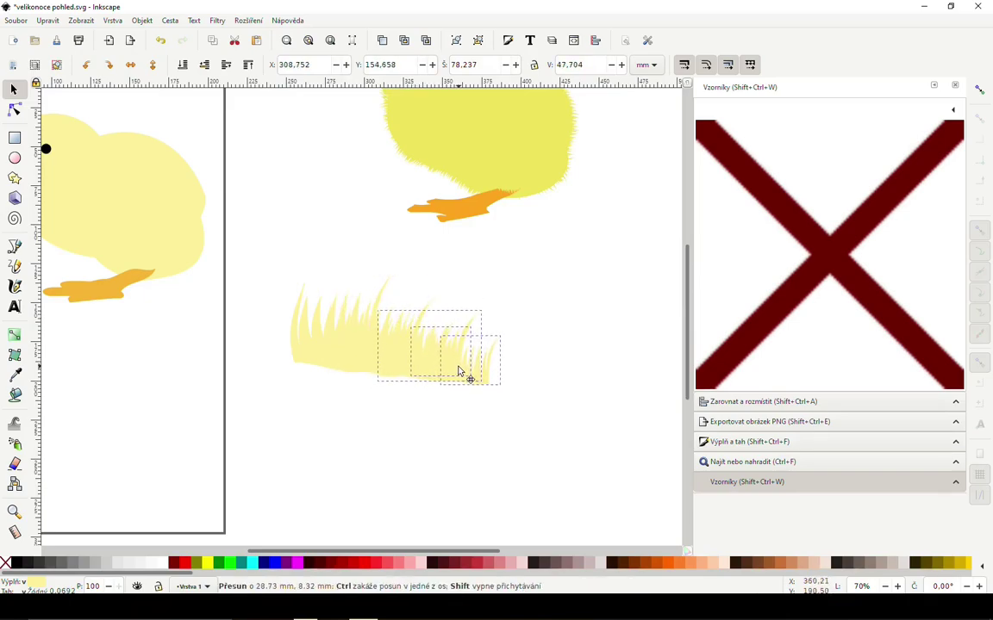
left_click_drag(246, 246, 578, 411)
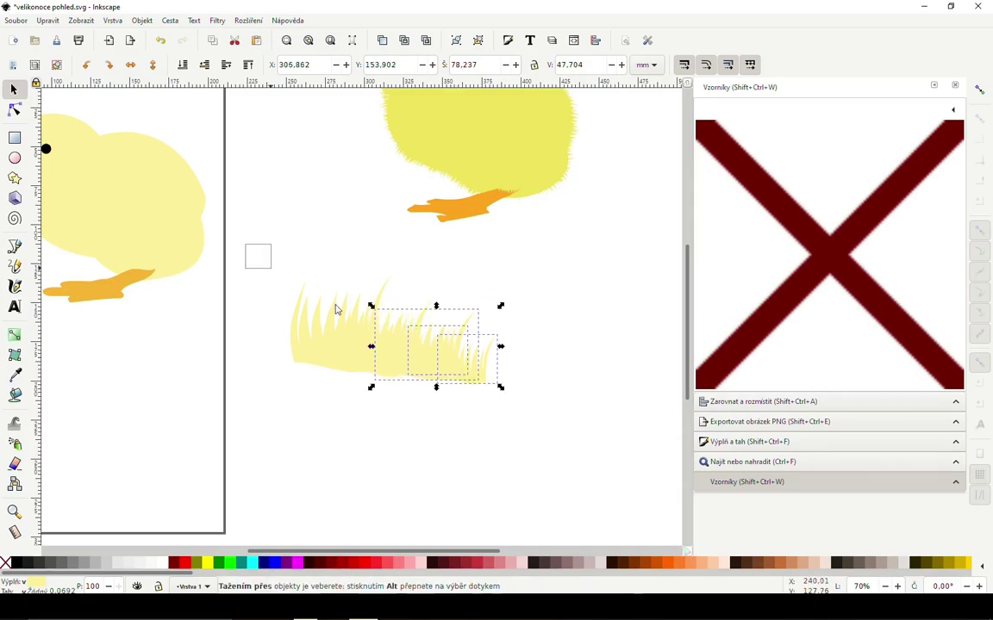
left_click_drag(447, 368, 440, 353)
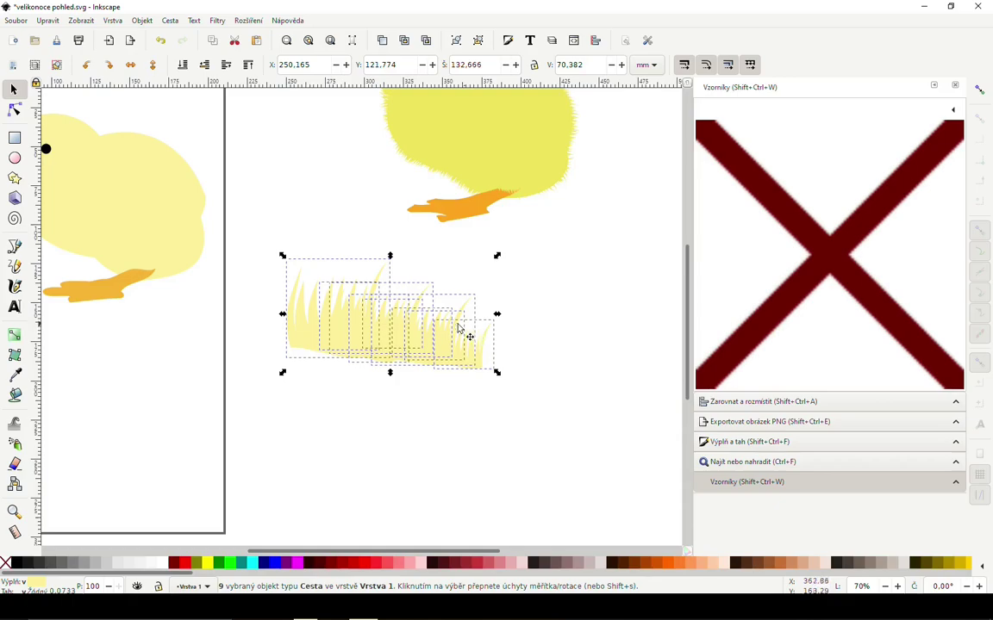
mouse_move(414, 334)
left_mouse_down()
mouse_move(291, 351)
mouse_move(341, 380)
left_mouse_up()
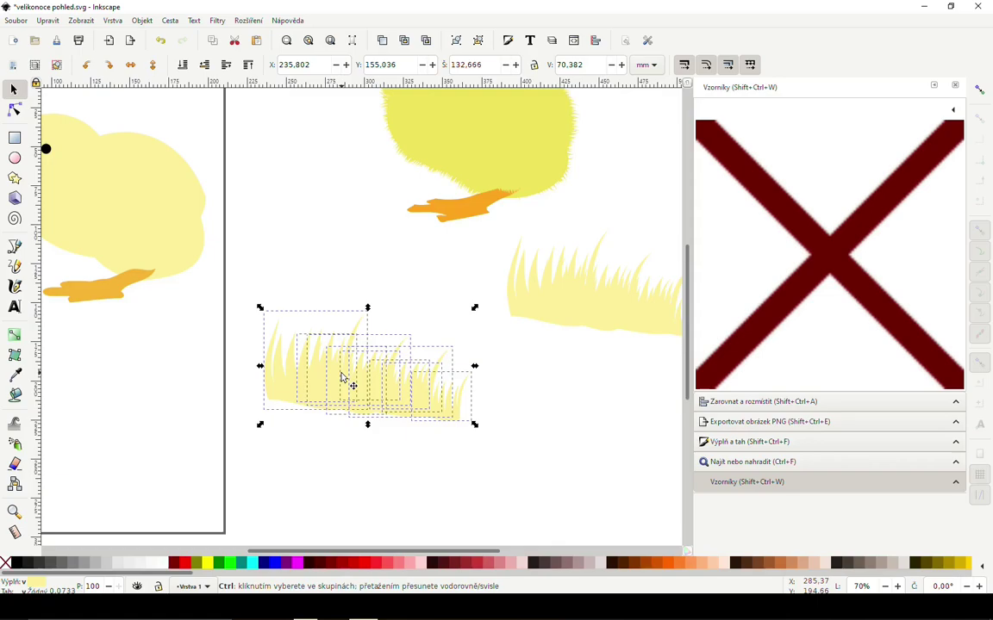
Combine the grass blades into a single path and move it onto the pale chick.
key("ctrl+k")
left_click(217, 20)
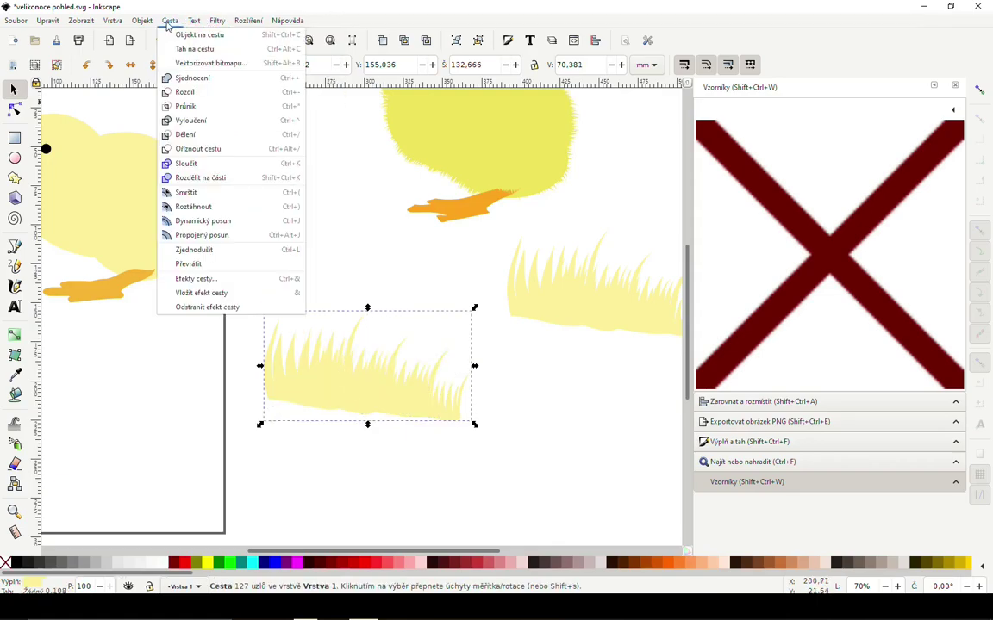
left_click(203, 87)
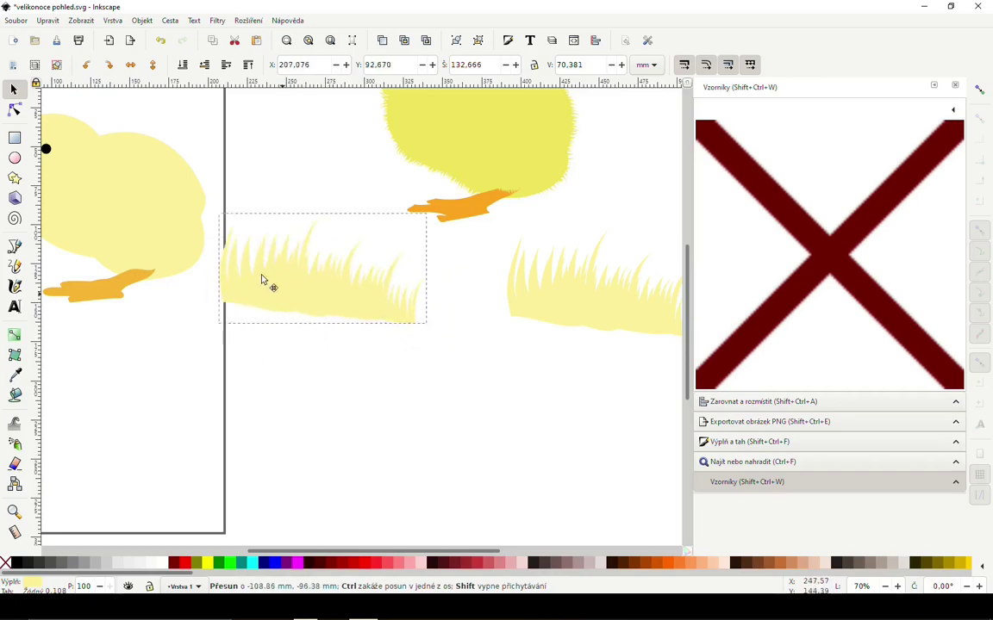
left_click_drag(305, 374, 205, 171)
scroll(345, 258, "up", 4)
scroll(345, 259, "left", 4)
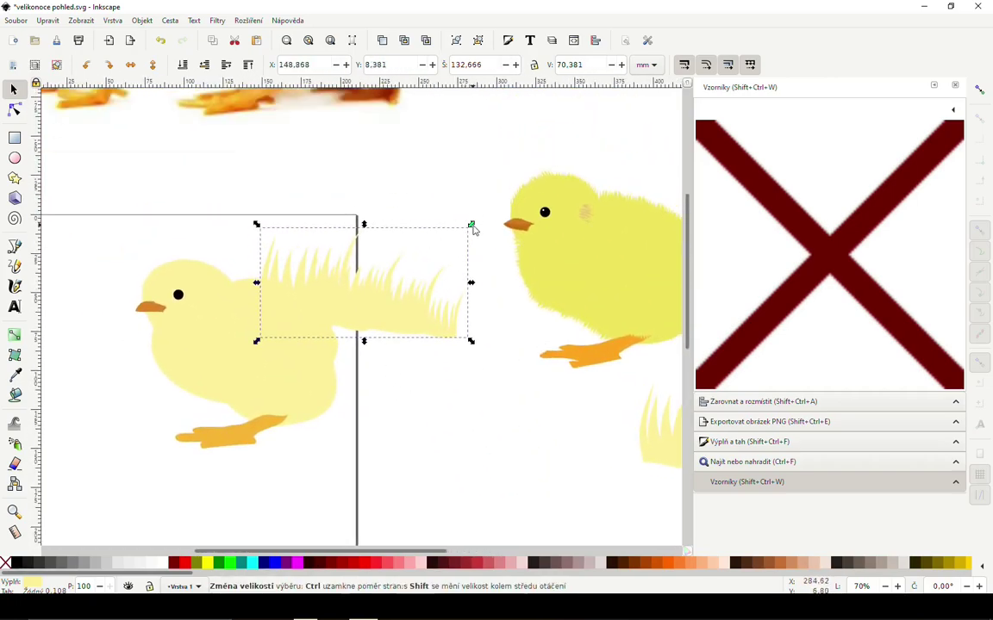
Scale the grass down into a small, flattened tuft on the chick's back.
left_click_drag(470, 224, 389, 269)
scroll(322, 323, "up", 1)
scroll(323, 323, "up", 1)
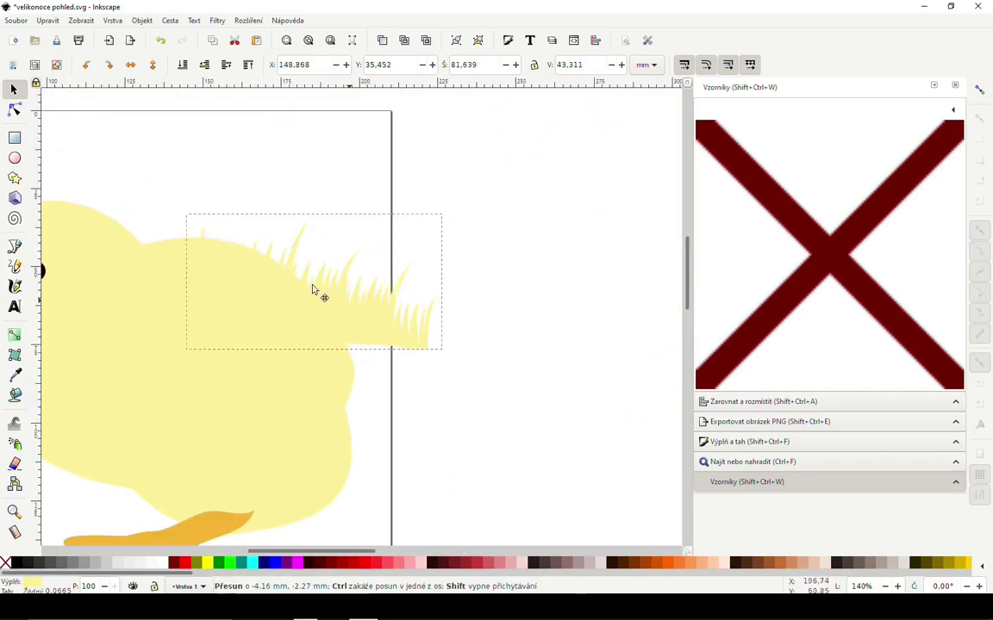
scroll(317, 288, "up", 1)
left_click_drag(351, 177, 281, 216)
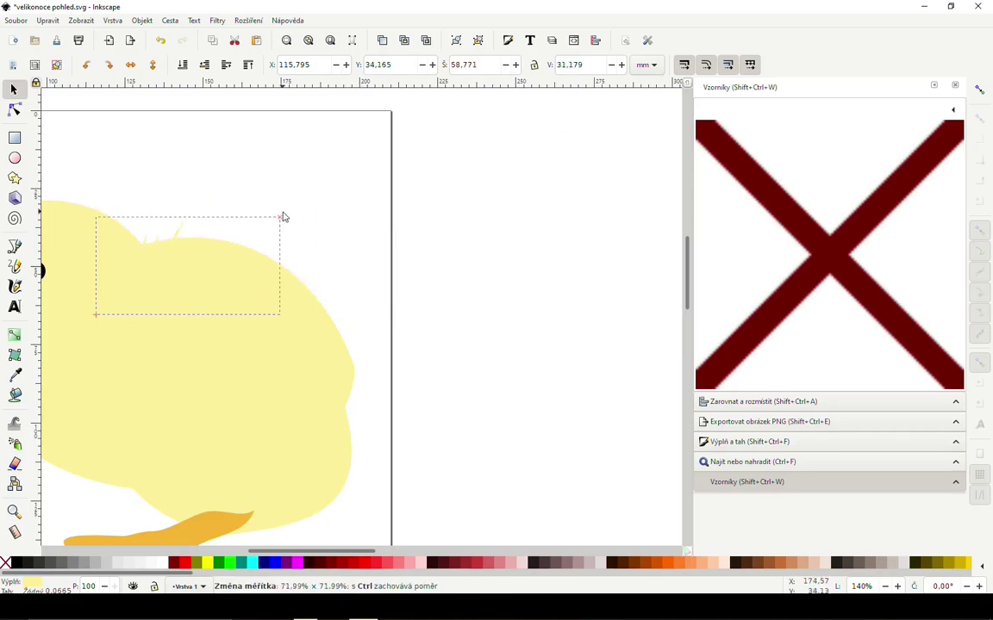
left_click_drag(141, 259, 238, 215)
left_click_drag(378, 169, 281, 222)
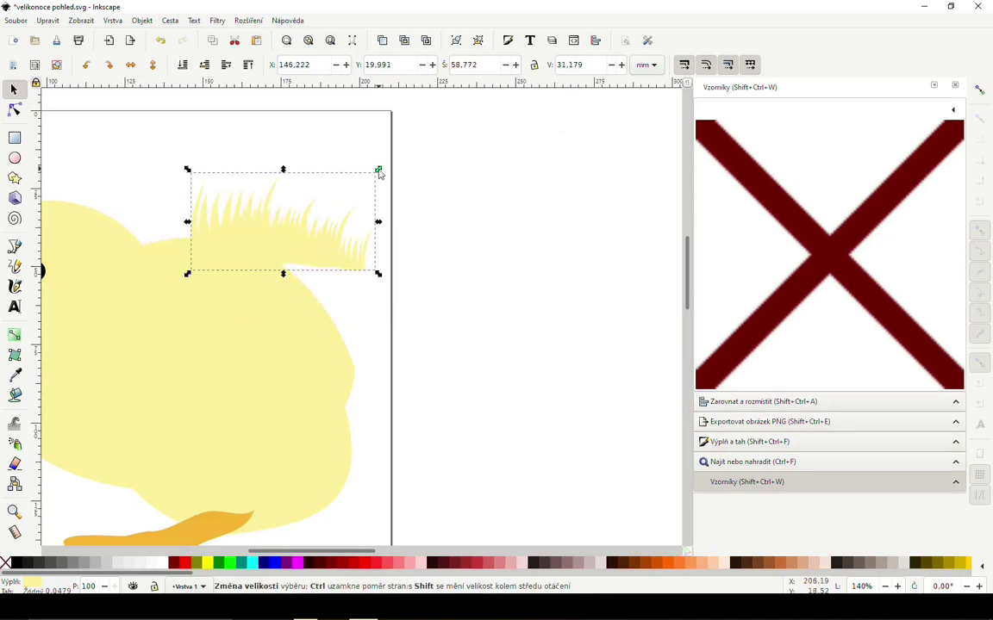
mouse_move(252, 256)
left_mouse_down()
mouse_move(188, 247)
mouse_move(212, 221)
left_mouse_up()
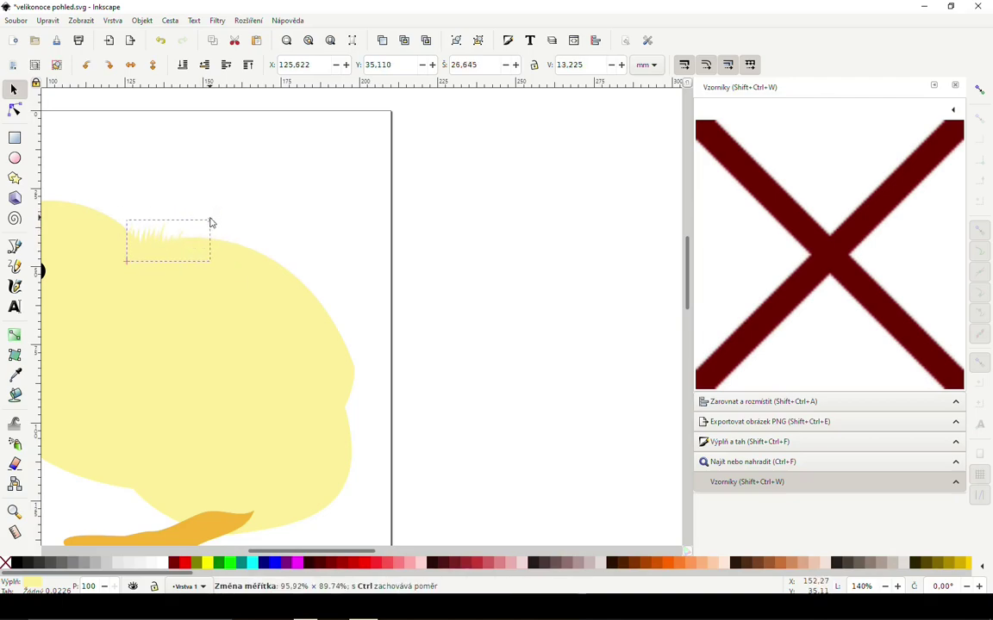
mouse_move(170, 267)
left_mouse_down()
mouse_move(171, 241)
mouse_move(204, 244)
mouse_move(209, 230)
mouse_move(200, 245)
mouse_move(241, 249)
mouse_move(299, 280)
mouse_move(287, 266)
mouse_move(288, 295)
left_mouse_up()
Tilt the tuft, make it taller and narrower, and fit it along the chick's back.
left_click(255, 255)
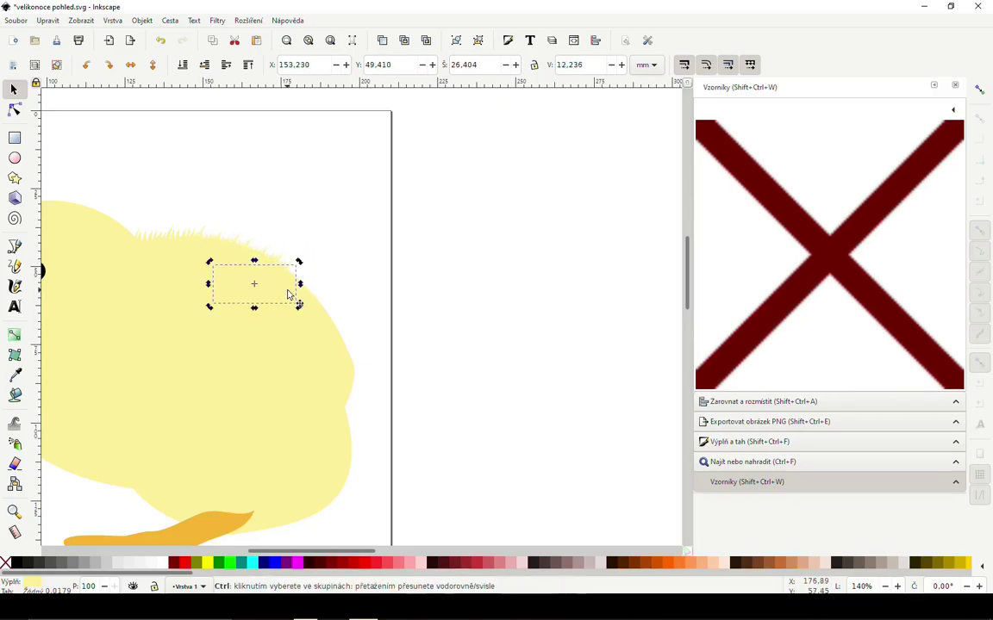
scroll(288, 295, "down", 2, "ctrl")
scroll(276, 298, "up", 1, "ctrl")
scroll(343, 304, "up", 1, "ctrl")
scroll(370, 288, "up", 1, "ctrl")
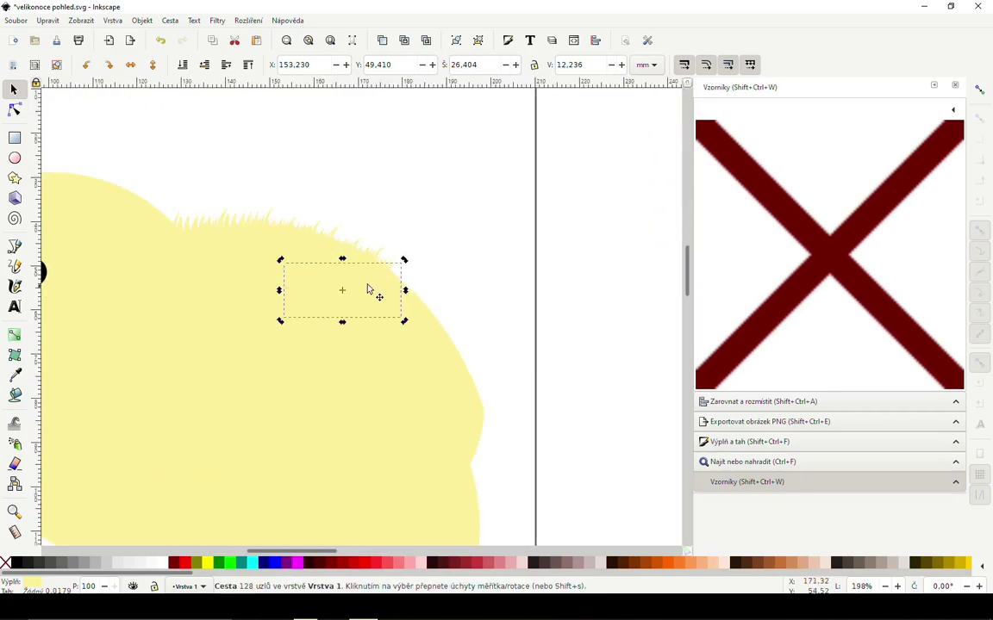
left_click(389, 275)
left_click_drag(404, 260, 410, 257)
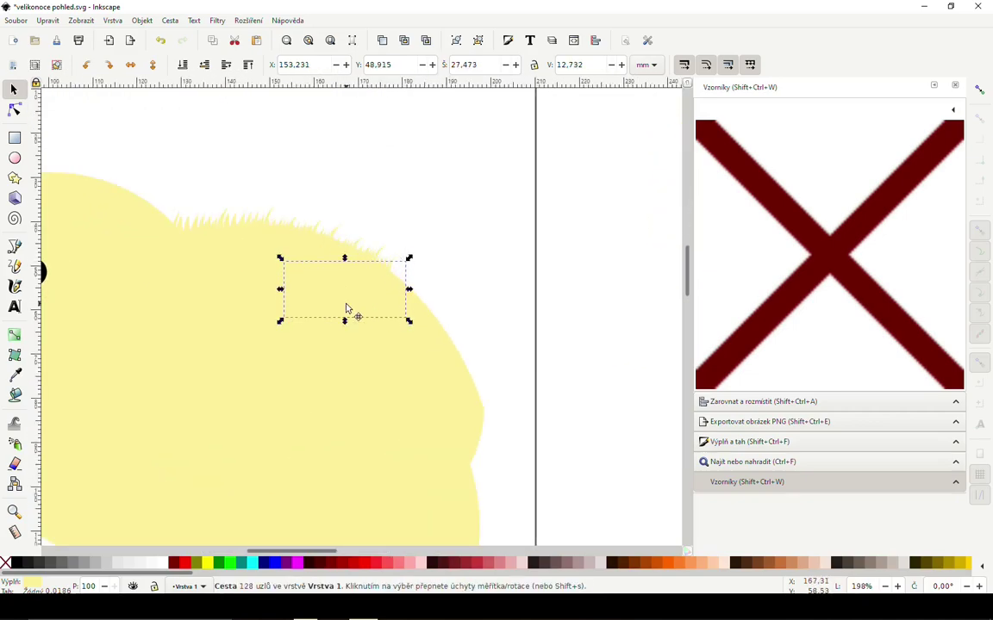
mouse_move(347, 310)
left_mouse_down()
mouse_move(396, 286)
mouse_move(392, 294)
left_mouse_up()
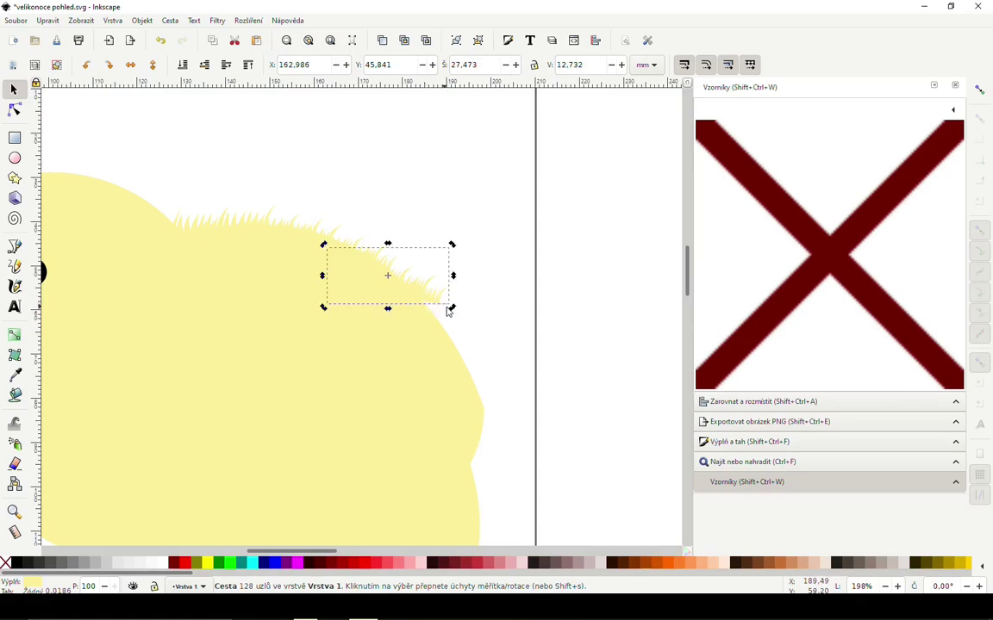
left_click_drag(452, 307, 446, 325)
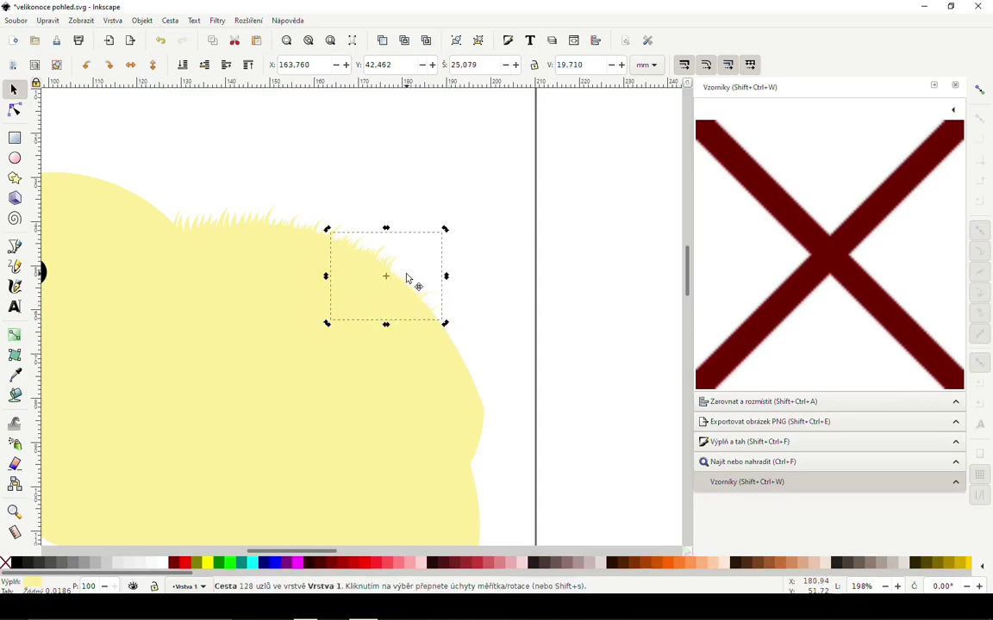
mouse_move(408, 277)
left_mouse_down()
mouse_move(394, 300)
mouse_move(410, 317)
left_mouse_up()
Reposition more feather tufts, shifting one left toward the head and another slightly up.
left_click(431, 302)
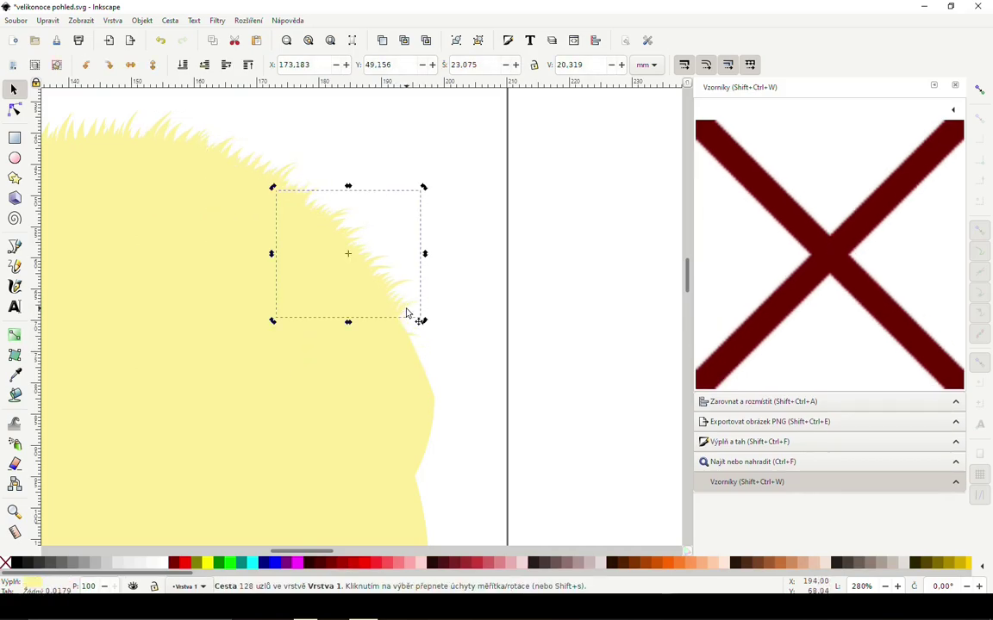
scroll(424, 301, "down", 3)
scroll(424, 255, "down", 2)
left_click(419, 250)
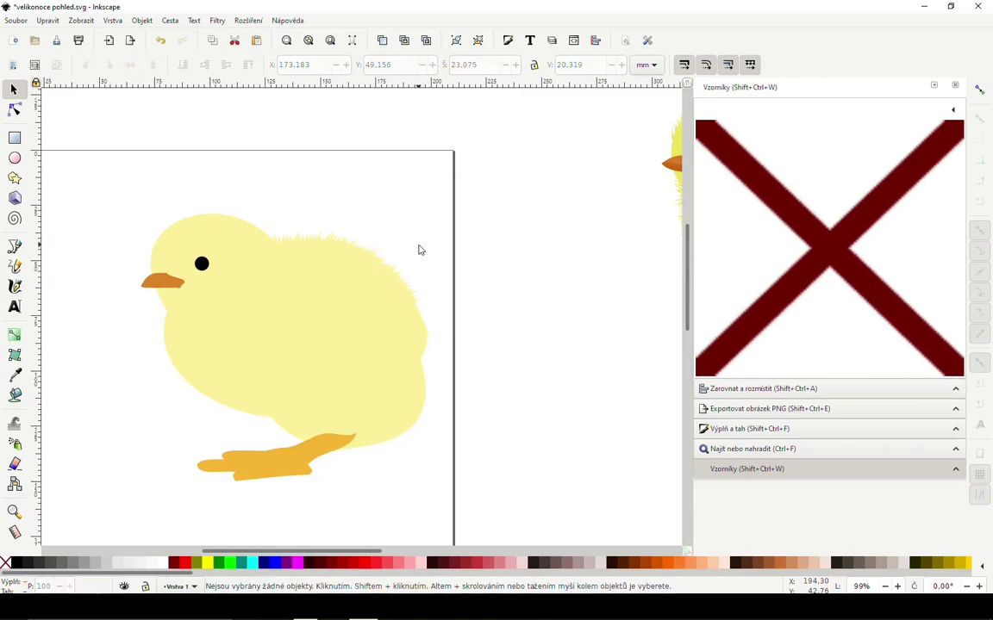
left_click_drag(265, 172, 521, 363)
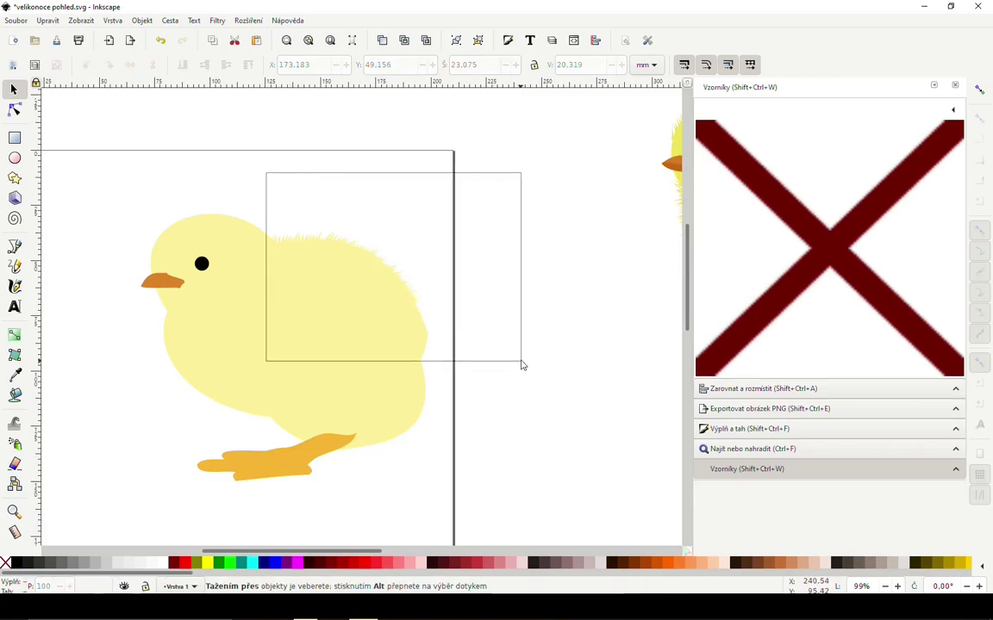
left_click(510, 310)
mouse_move(465, 311)
left_mouse_down()
mouse_move(254, 288)
mouse_move(221, 298)
mouse_move(407, 284)
mouse_move(425, 294)
mouse_move(414, 238)
mouse_move(438, 316)
mouse_move(416, 282)
mouse_move(425, 289)
left_mouse_up()
scroll(224, 293, "up", 3)
left_click(326, 281)
left_click_drag(325, 281, 325, 267)
Deselect the tufts and move the beak piece toward the eye.
scroll(333, 266, "down", 3)
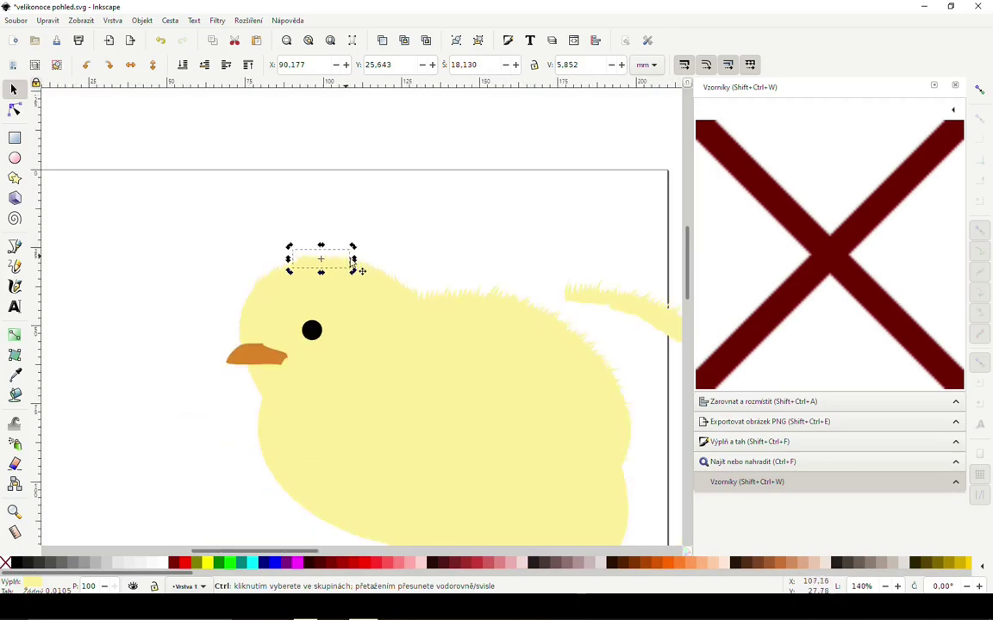
left_click(390, 253)
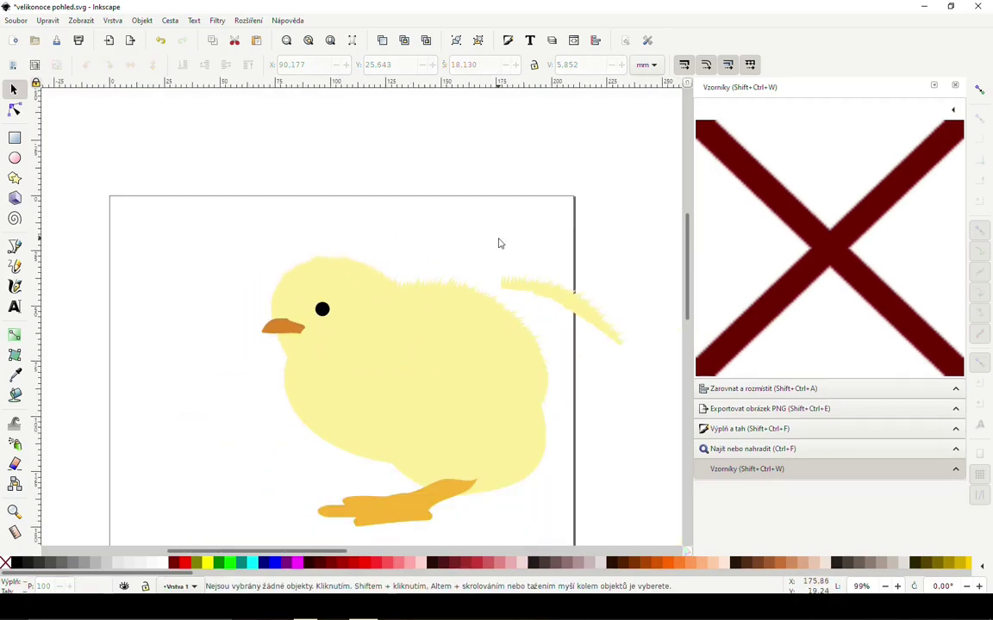
scroll(438, 257, "down", 2)
scroll(398, 364, "up", 1)
left_click_drag(454, 460, 249, 232)
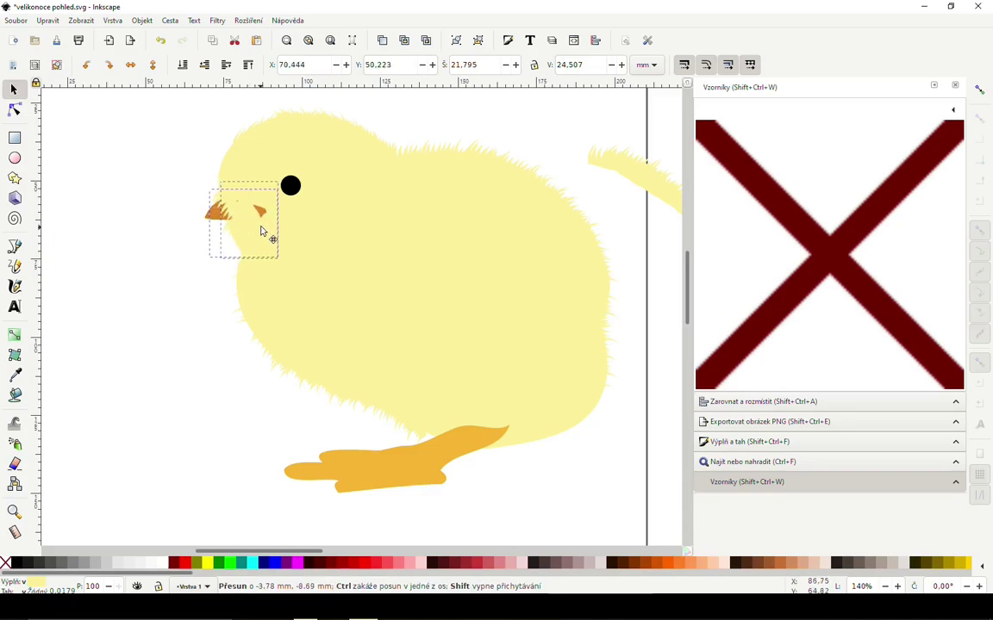
Place the orange beak just below the eye and tilt it about 9°.
mouse_move(252, 231)
left_mouse_down()
mouse_move(280, 250)
mouse_move(253, 231)
left_mouse_up()
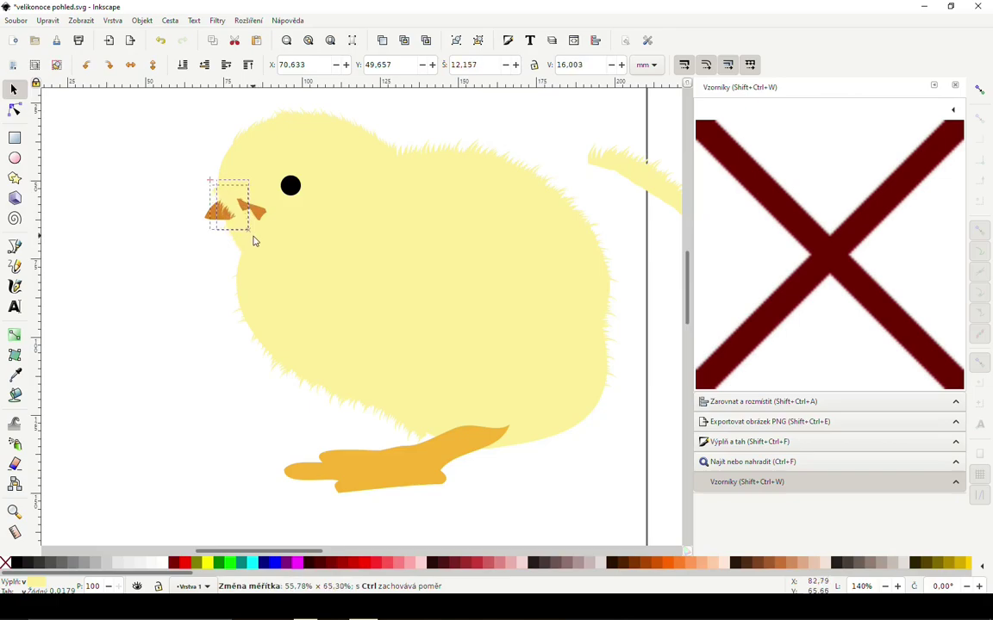
left_click(242, 211)
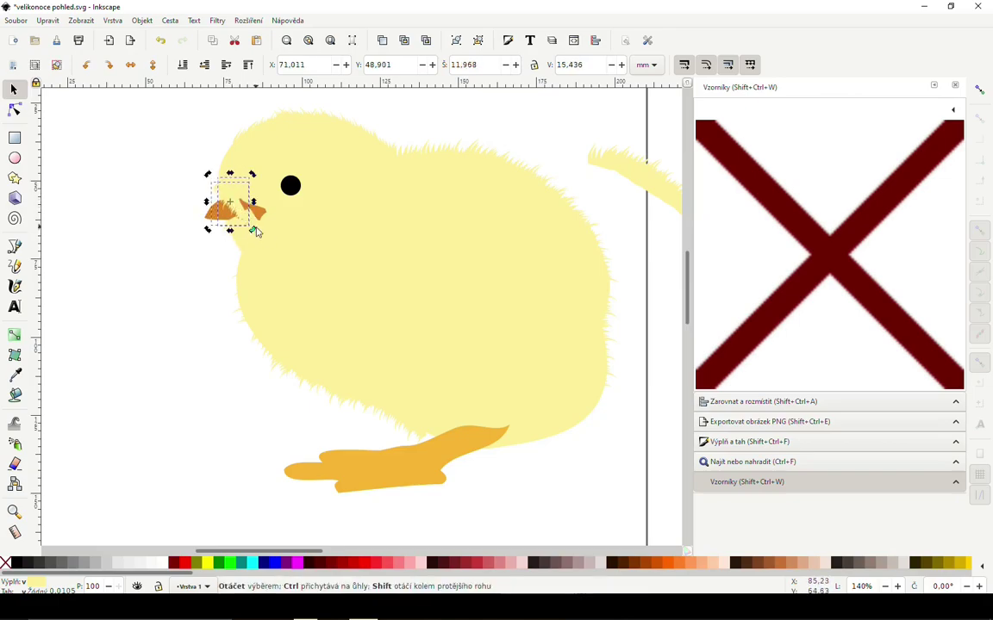
mouse_move(252, 231)
left_mouse_down()
mouse_move(222, 195)
mouse_move(229, 158)
mouse_move(207, 222)
left_mouse_up()
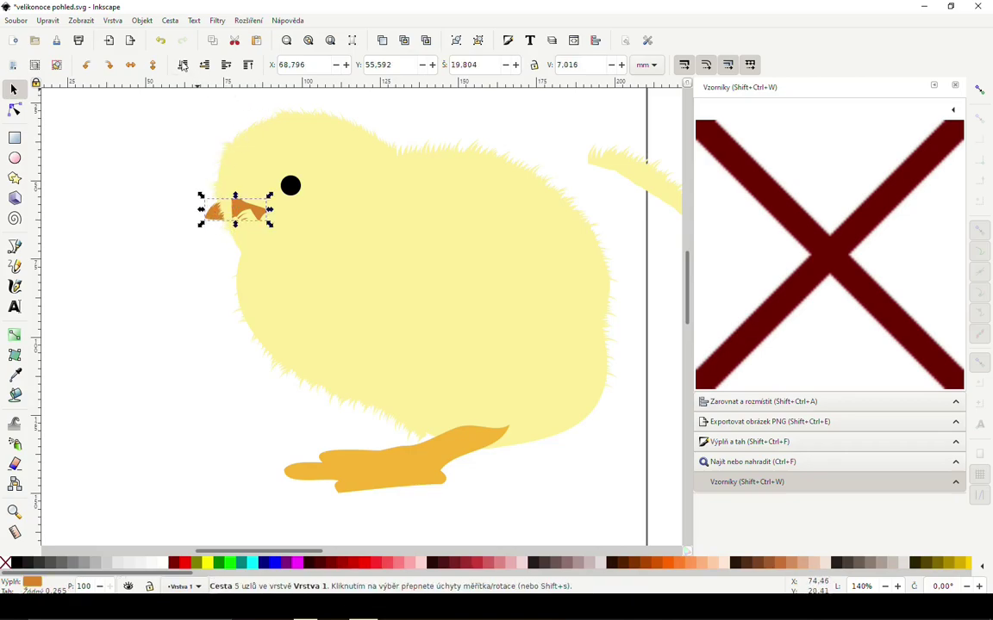
left_click(187, 250)
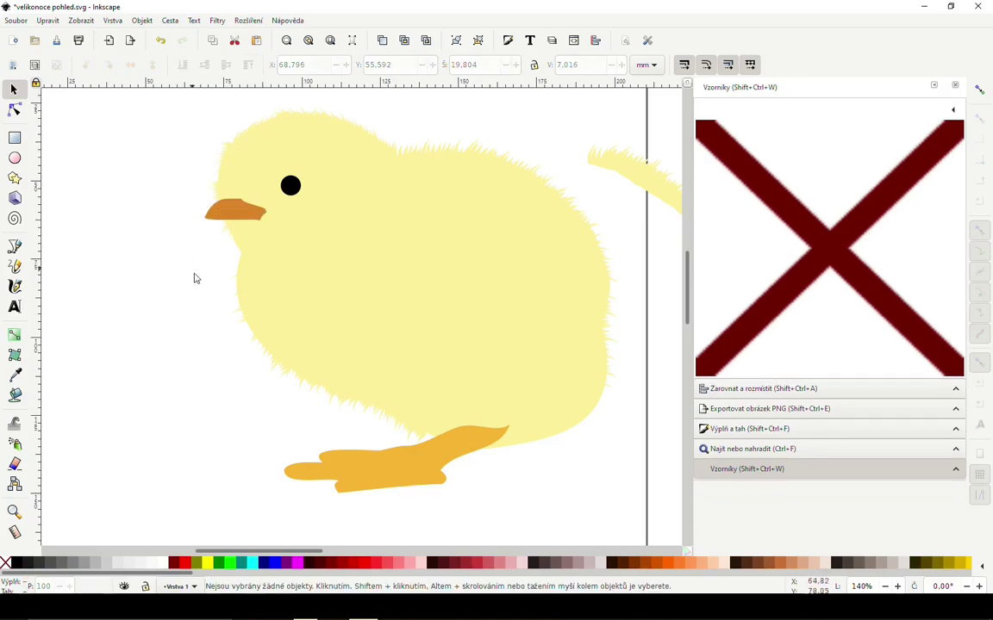
scroll(193, 279, "down", 2, "ctrl")
scroll(433, 222, "up", 2, "ctrl")
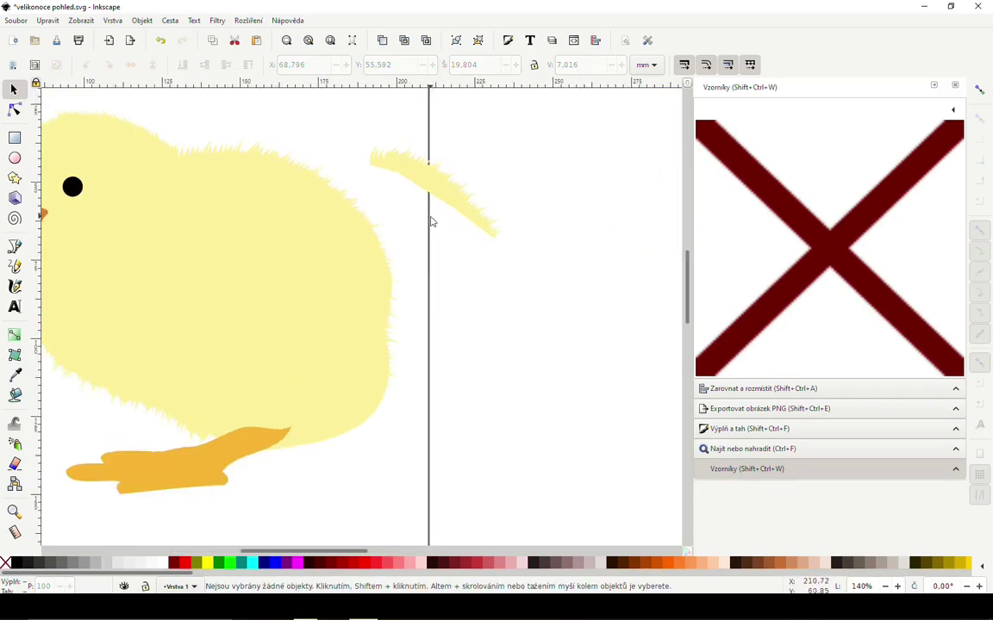
Nudge the orange foot and delete the stray tail pieces to the right of the chick.
left_click_drag(293, 441, 261, 422)
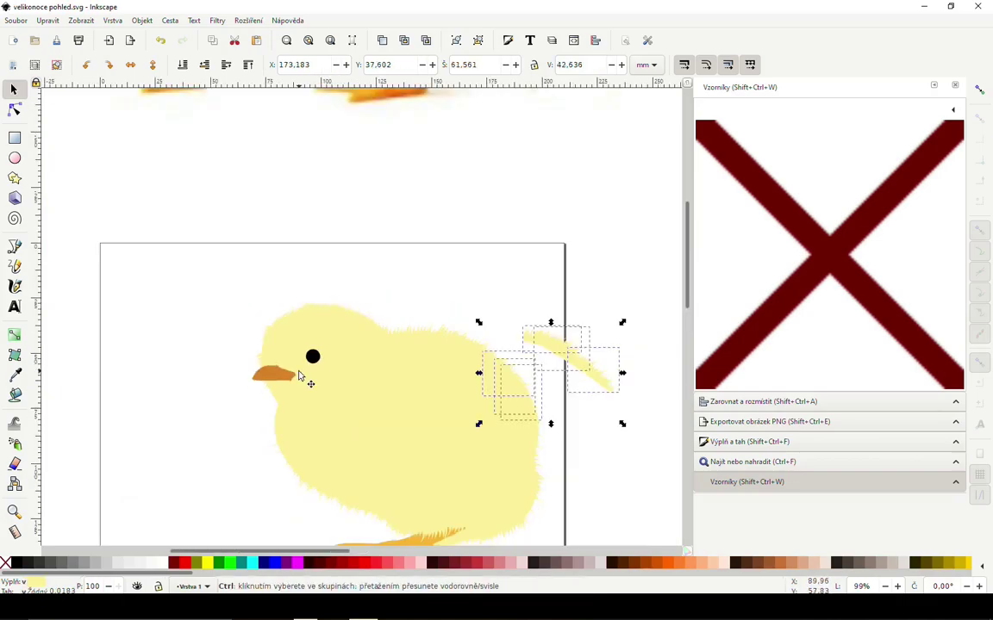
left_click_drag(525, 276, 622, 398)
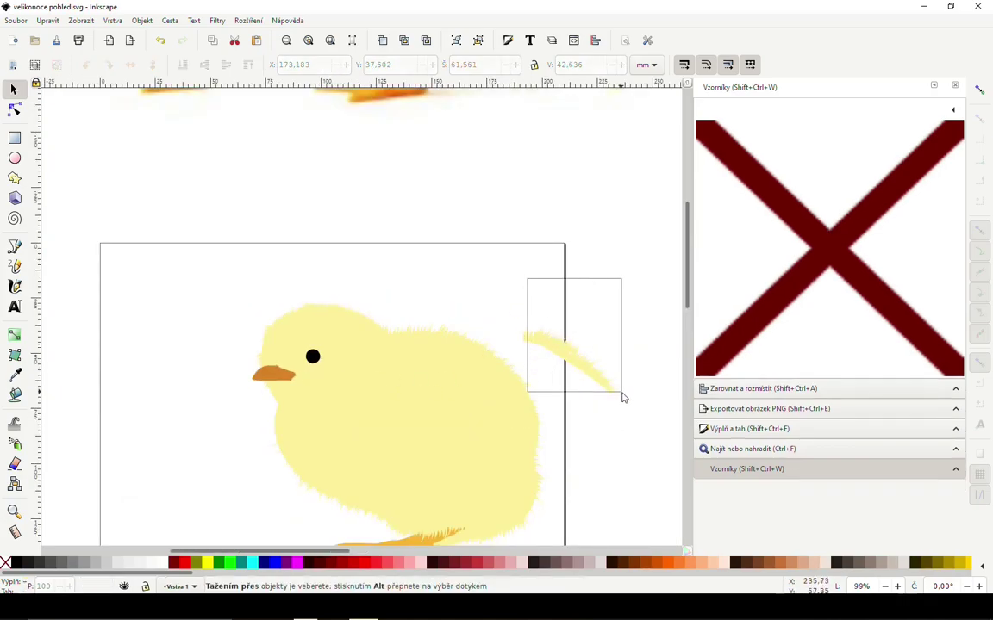
key("Delete")
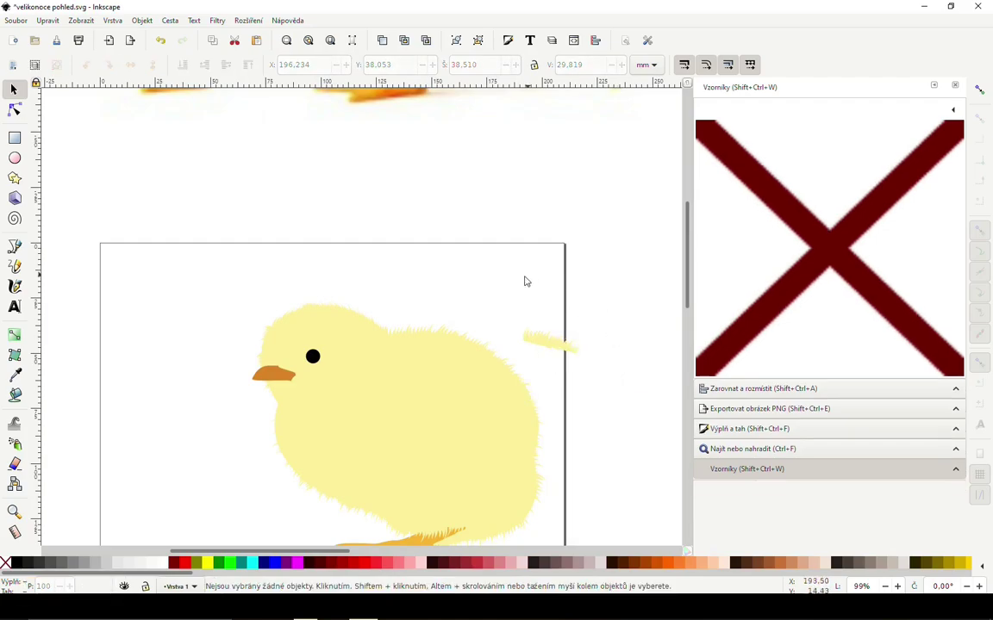
left_click_drag(525, 281, 580, 355)
key("Delete")
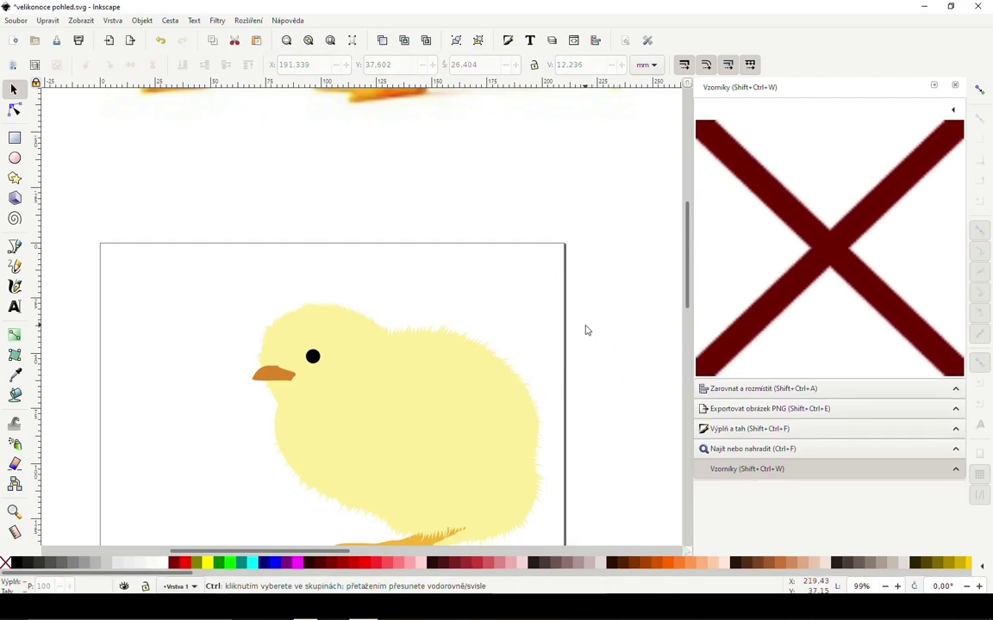
Bring the whole chick page into view and save the drawing with Ctrl+S.
scroll(585, 330, "down", 2)
mouse_move(567, 345)
left_mouse_down()
mouse_move(426, 347)
mouse_move(496, 354)
mouse_move(469, 404)
left_mouse_up()
scroll(425, 347, "up", 1)
key("ctrl+s")
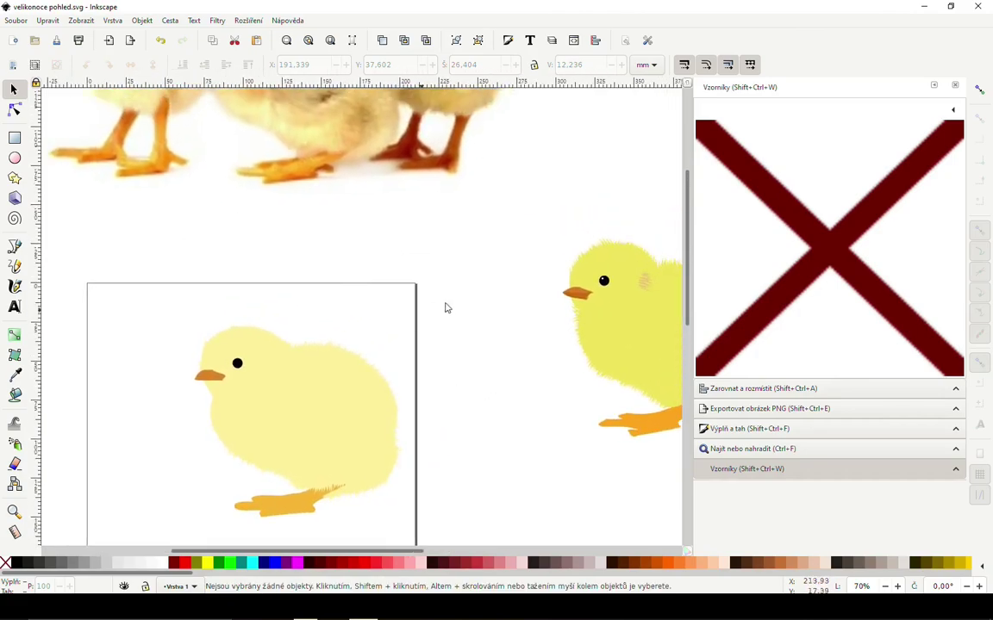
left_click(603, 283)
Draw a small white ellipse and place it on the black eye as a highlight.
scroll(259, 308, "up", 3, "ctrl")
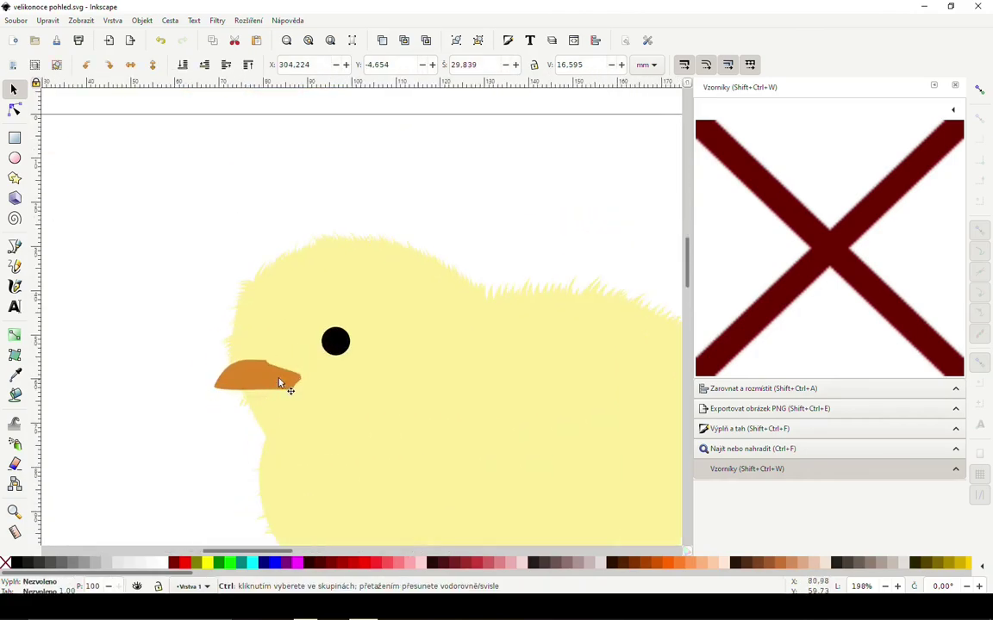
key("e")
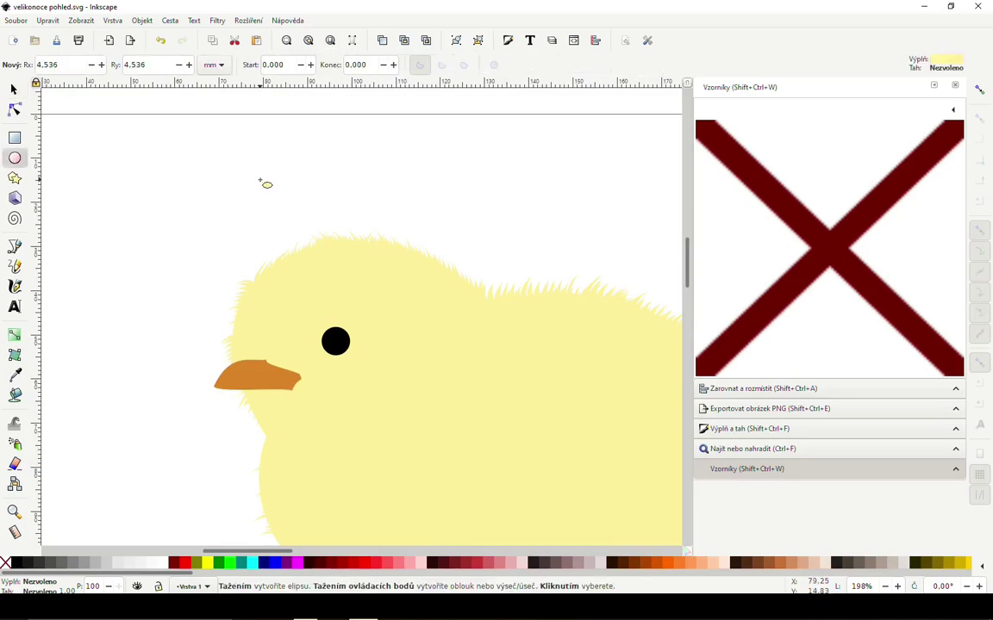
left_click_drag(265, 184, 269, 191)
mouse_move(269, 189)
left_mouse_down()
mouse_move(350, 358)
mouse_move(328, 335)
left_mouse_up()
left_click(13, 89)
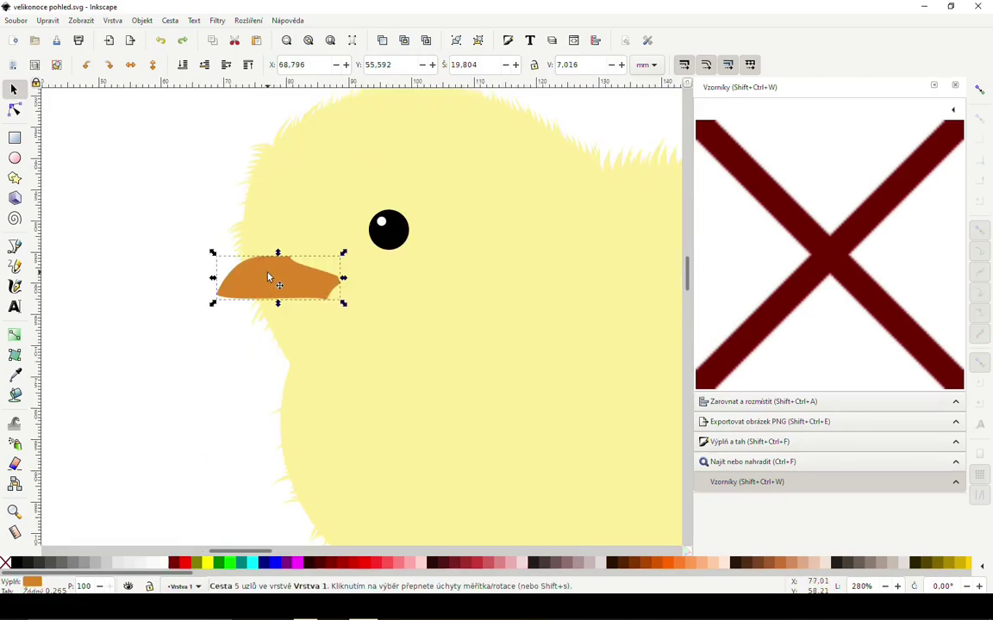
Drag the beak lower and duplicate it, then delete the duplicate and reselect the original beak.
mouse_move(268, 278)
left_mouse_down()
mouse_move(231, 384)
mouse_move(228, 338)
left_mouse_up()
key("ctrl+d")
key("Delete")
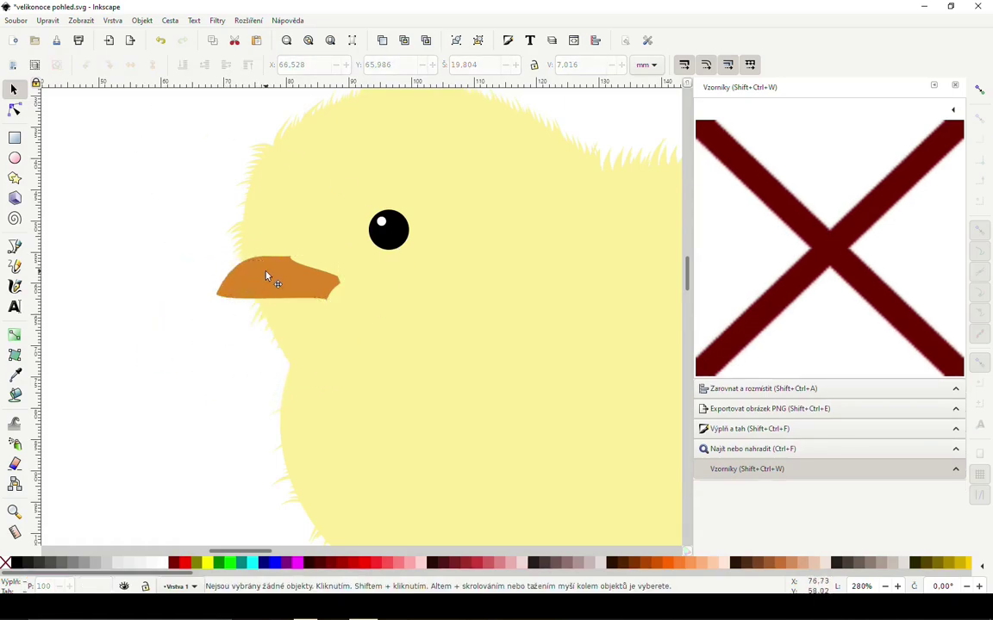
left_click(266, 275)
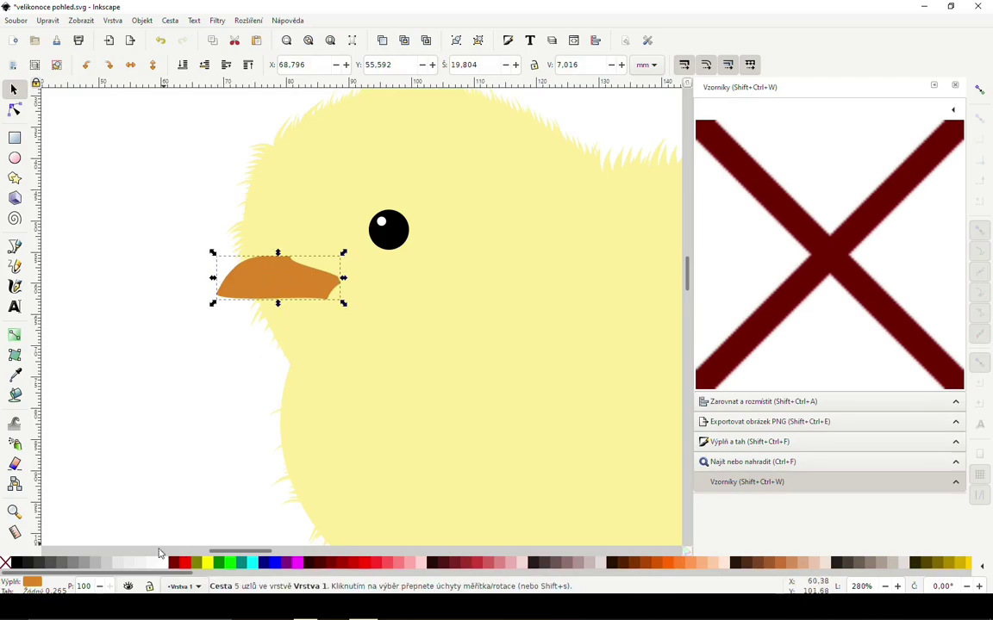
scroll(288, 311, "down", 6)
scroll(293, 306, "up", 4)
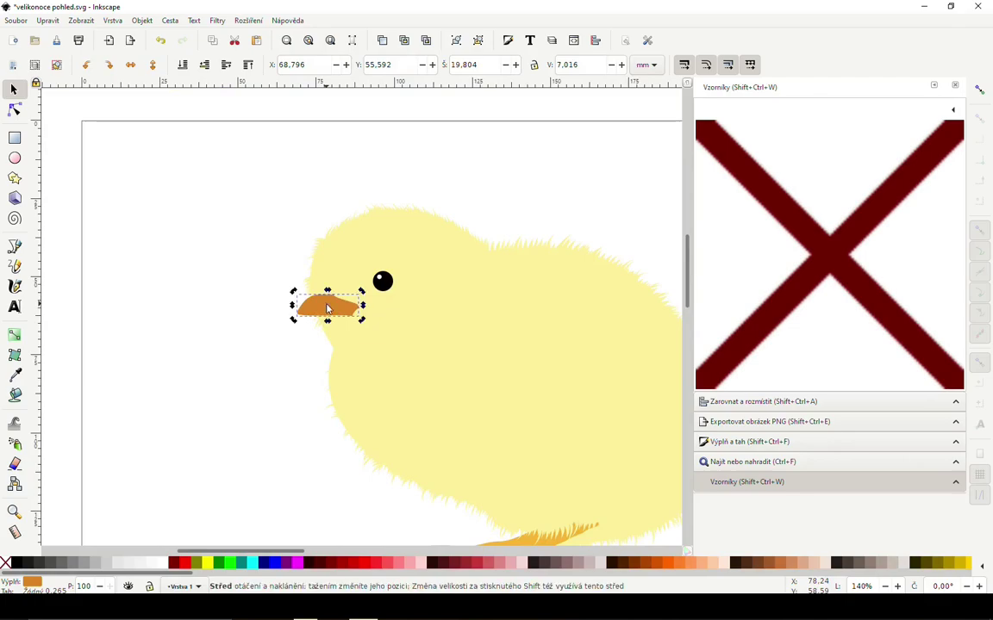
Darken the beak's orange fill to HSL lightness 43 in Fill and Stroke.
key("ctrl+shift+f")
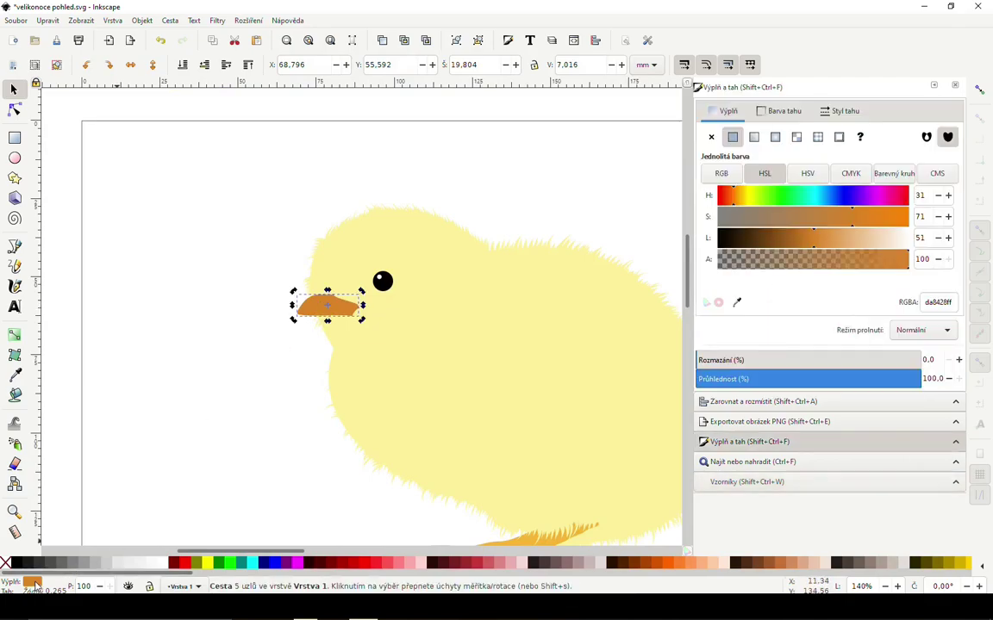
left_click_drag(813, 238, 801, 244)
scroll(379, 320, "up", 4)
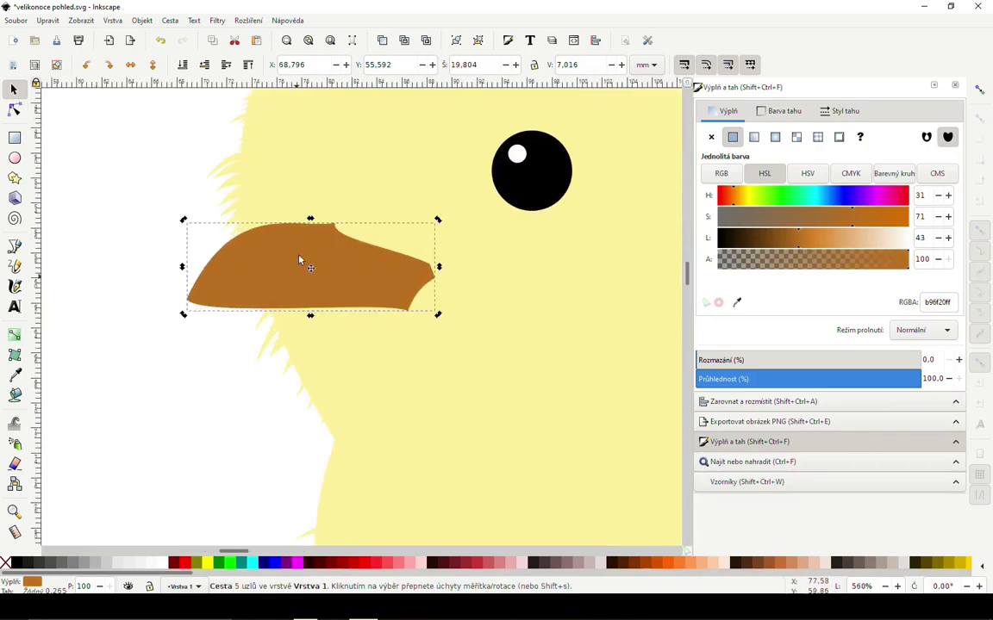
Delete the beak's top node and flatten the inner beak's upper edge on both sides.
key("n")
mouse_move(312, 203)
left_mouse_down()
mouse_move(370, 234)
mouse_move(362, 267)
left_mouse_up()
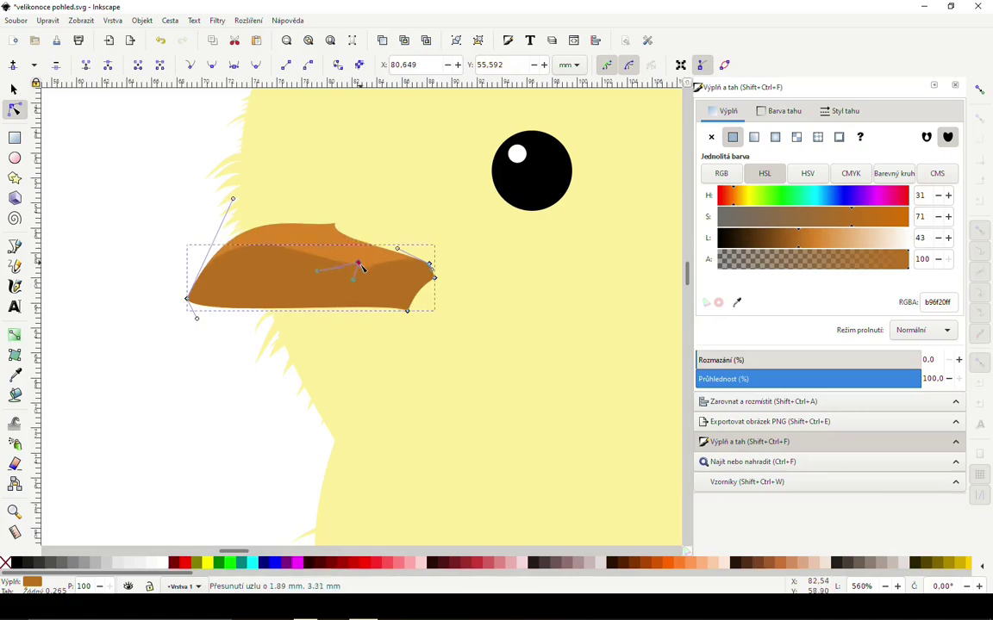
key("Delete")
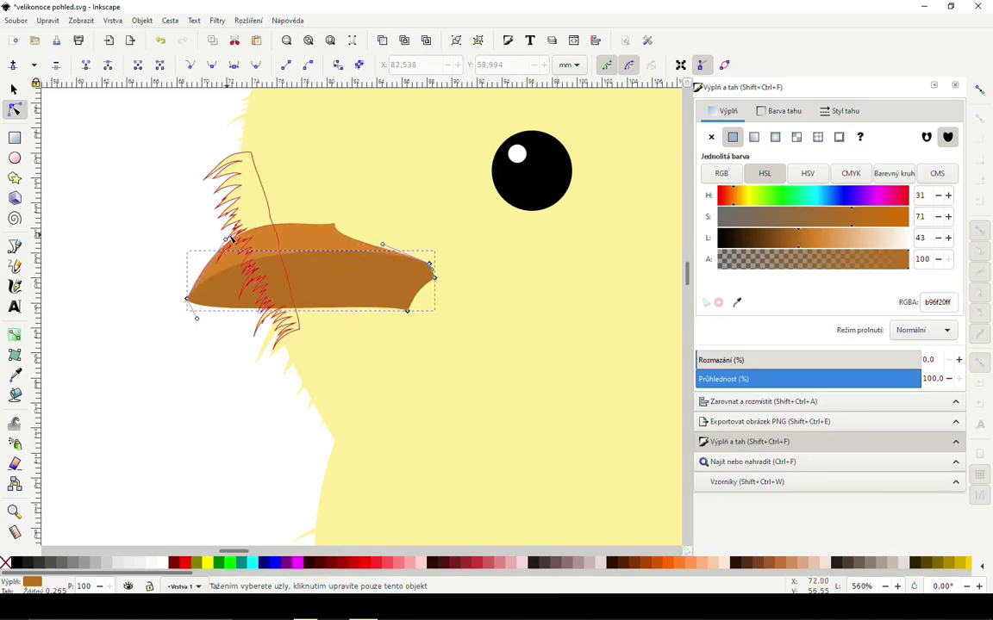
left_click_drag(228, 240, 262, 264)
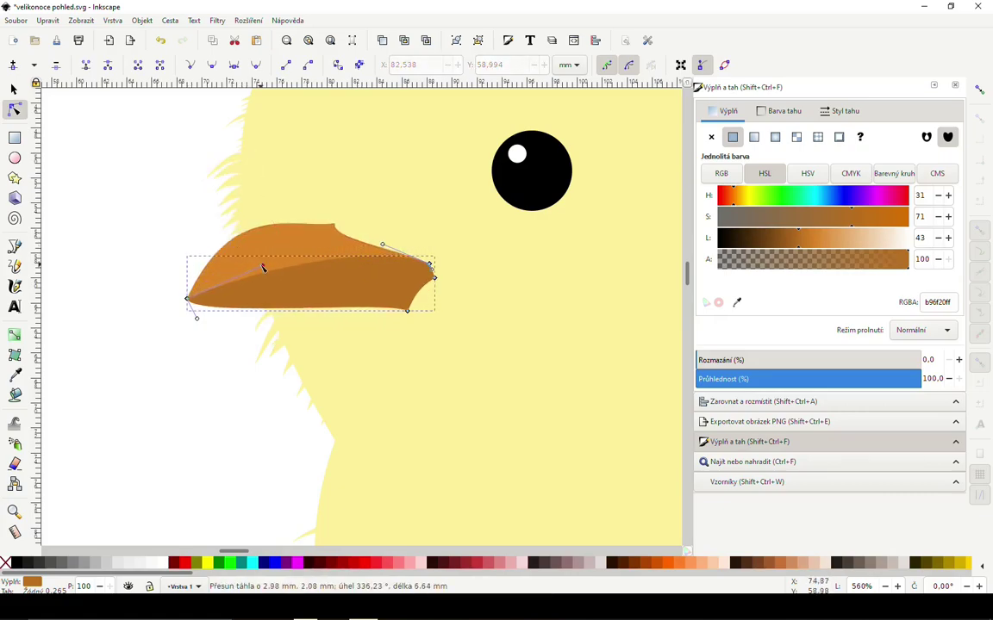
left_click_drag(382, 244, 337, 271)
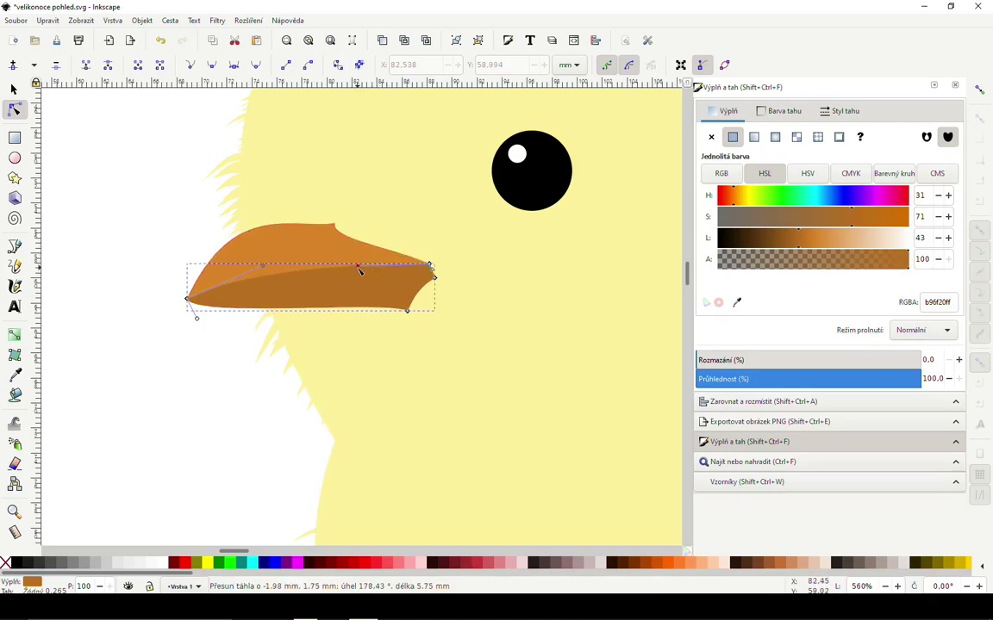
left_click(190, 221)
Zoom out to the whole chick, reselect the beak, then select the foot.
key("5")
scroll(204, 229, "up", 3)
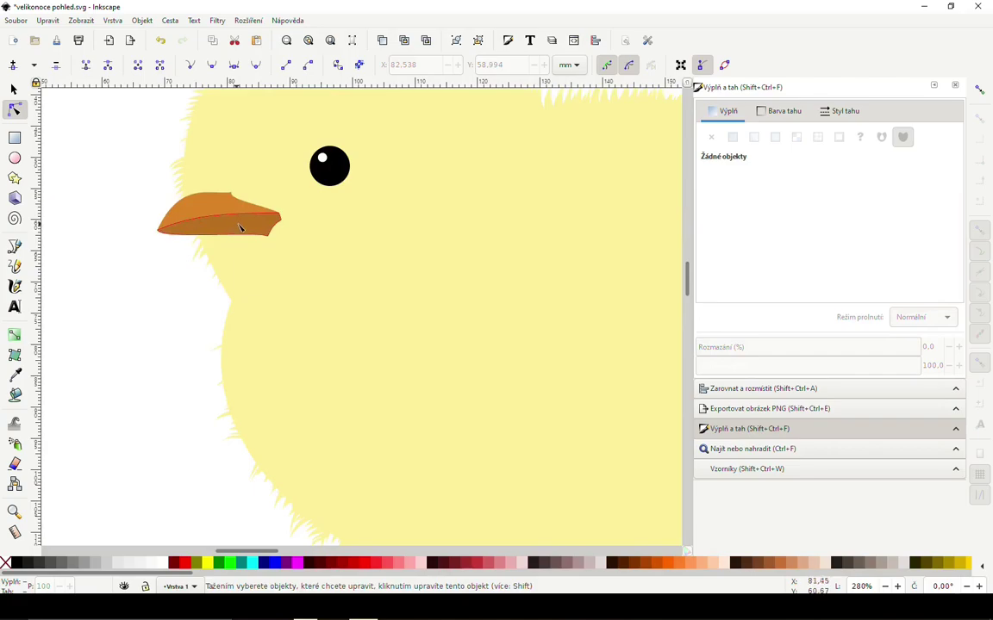
left_click(274, 215)
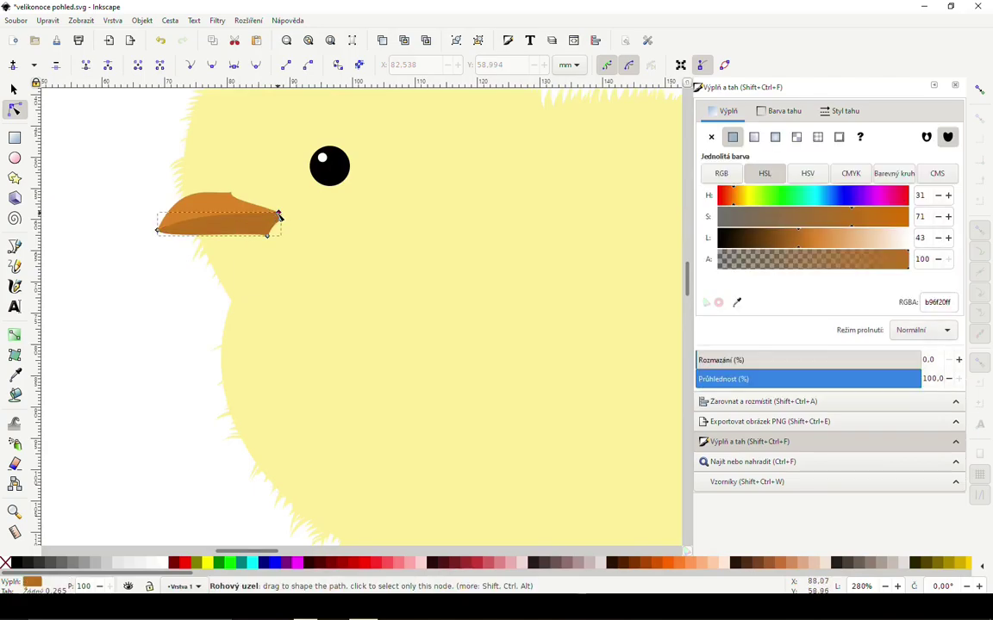
key("s")
key("5")
key("Tab")
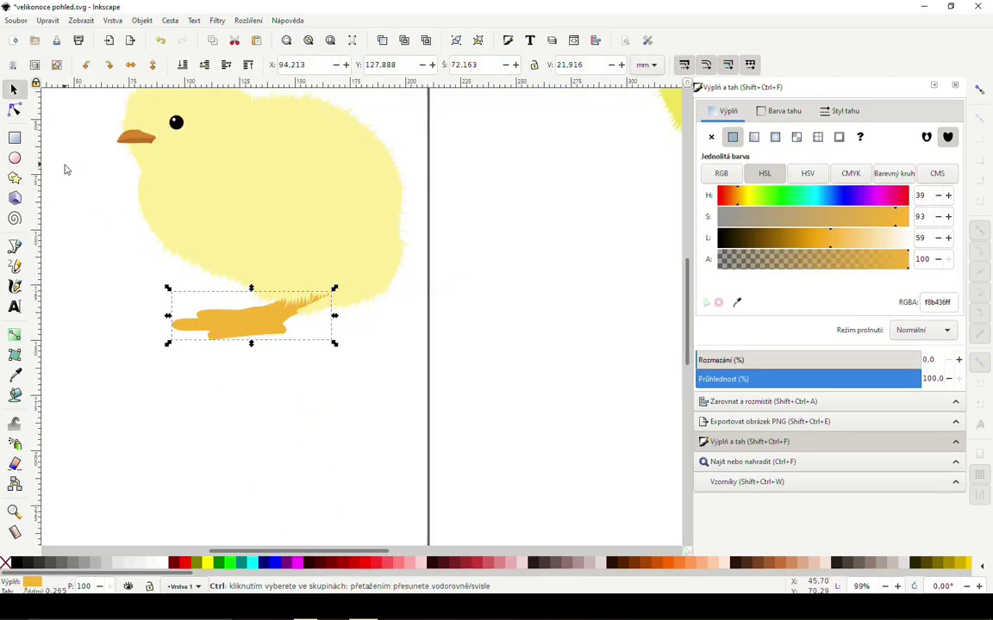
Select the chick body, then pan over and rubber-band select the pale grass blades.
left_click(274, 272)
scroll(274, 273, "up", 1)
scroll(316, 307, "up", 1)
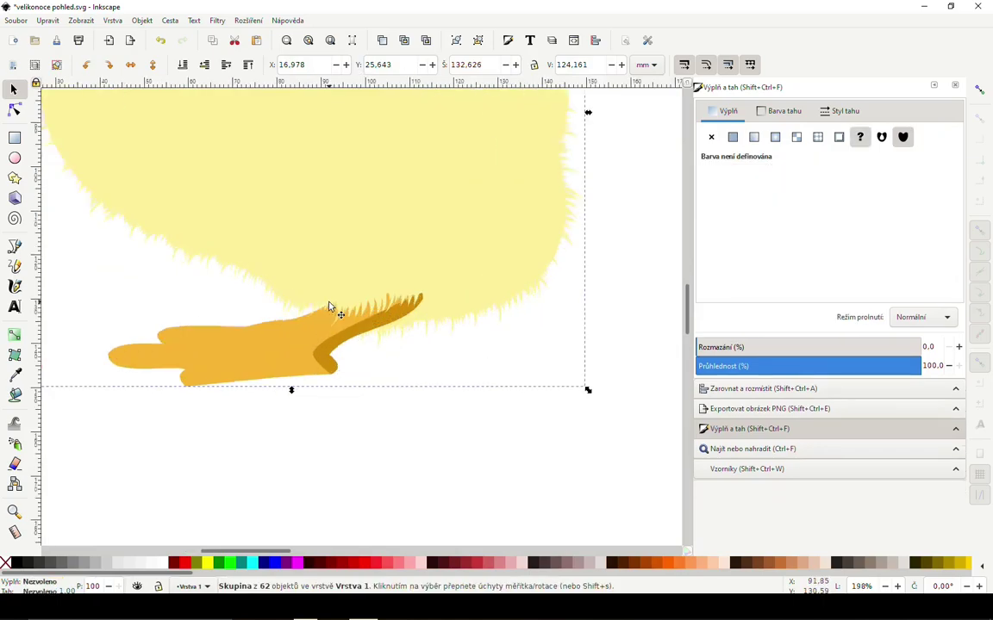
scroll(327, 307, "down", 3)
scroll(328, 308, "up", 2)
scroll(332, 311, "down", 3)
scroll(442, 318, "up", 1)
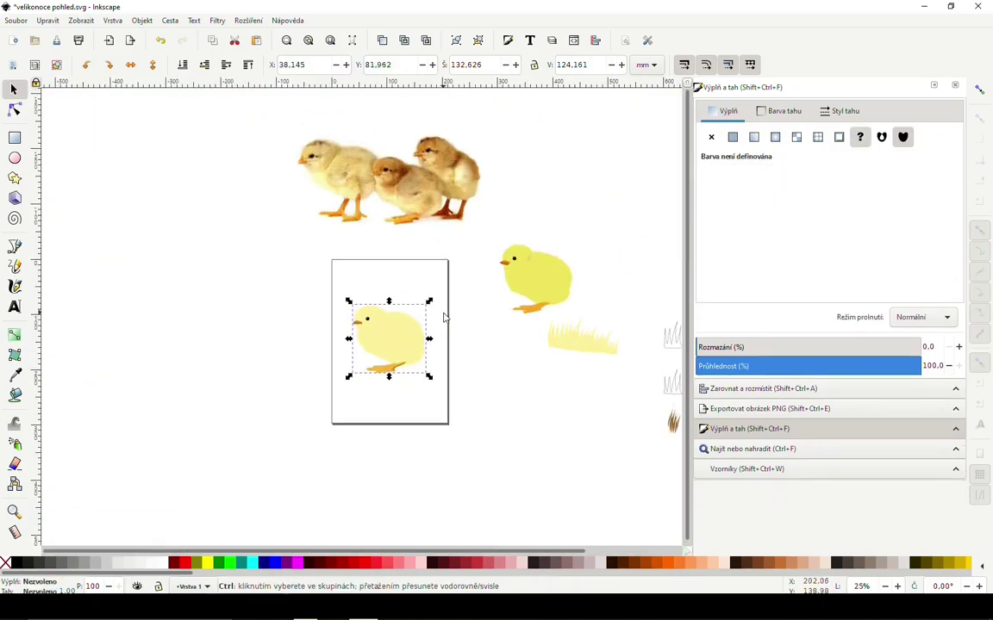
scroll(442, 317, "up", 1)
scroll(517, 344, "right", 2)
scroll(517, 345, "down", 1)
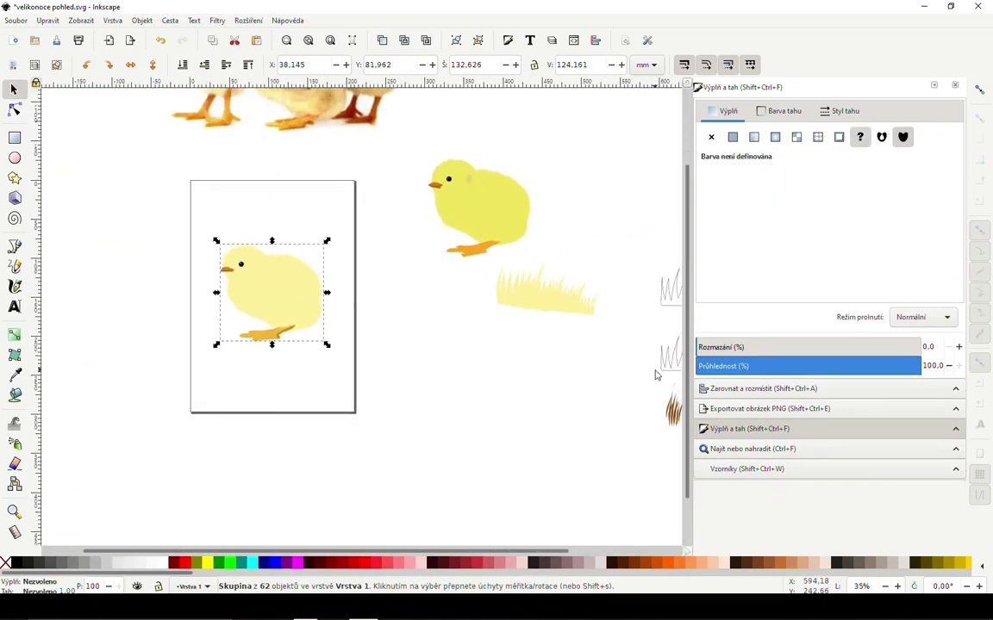
left_click_drag(655, 373, 462, 265)
left_click_drag(596, 383, 483, 265)
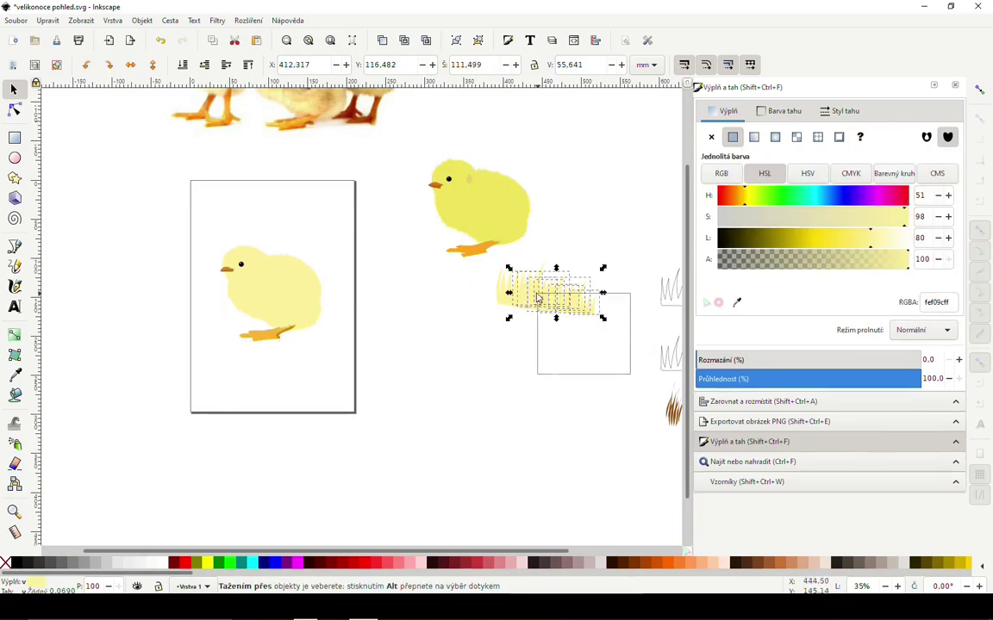
Move the grass onto the page, colour it green, and position it under the chick's foot.
mouse_move(538, 299)
left_mouse_down()
mouse_move(324, 322)
mouse_move(188, 362)
left_mouse_up()
left_click(219, 563)
mouse_move(289, 378)
left_mouse_down()
mouse_move(318, 353)
mouse_move(323, 360)
mouse_move(303, 369)
left_mouse_up()
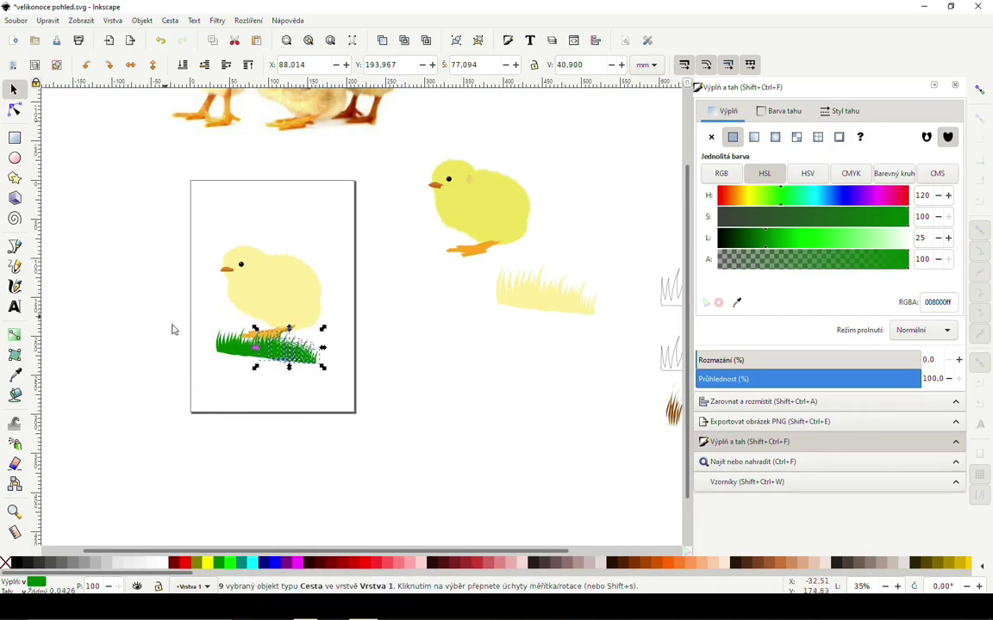
left_click_drag(166, 317, 328, 377)
scroll(301, 363, "up", 1, "ctrl")
scroll(301, 362, "up", 1, "ctrl")
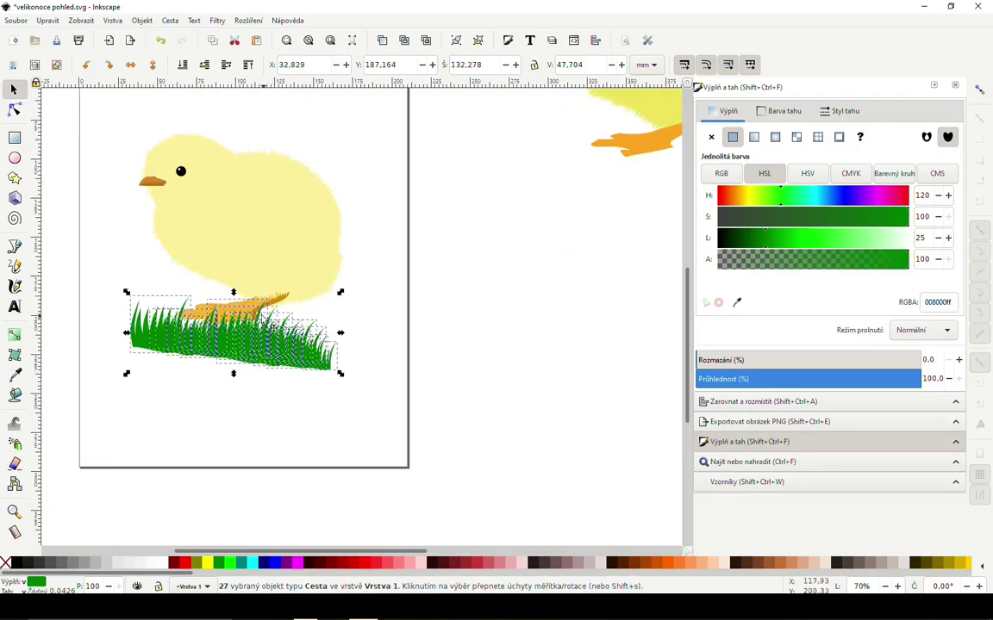
Draw a cyan backdrop rectangle behind the chick, about 149.7 × 187.1 mm inside the page.
left_click(237, 272, "shift")
left_click_drag(426, 492, 291, 402)
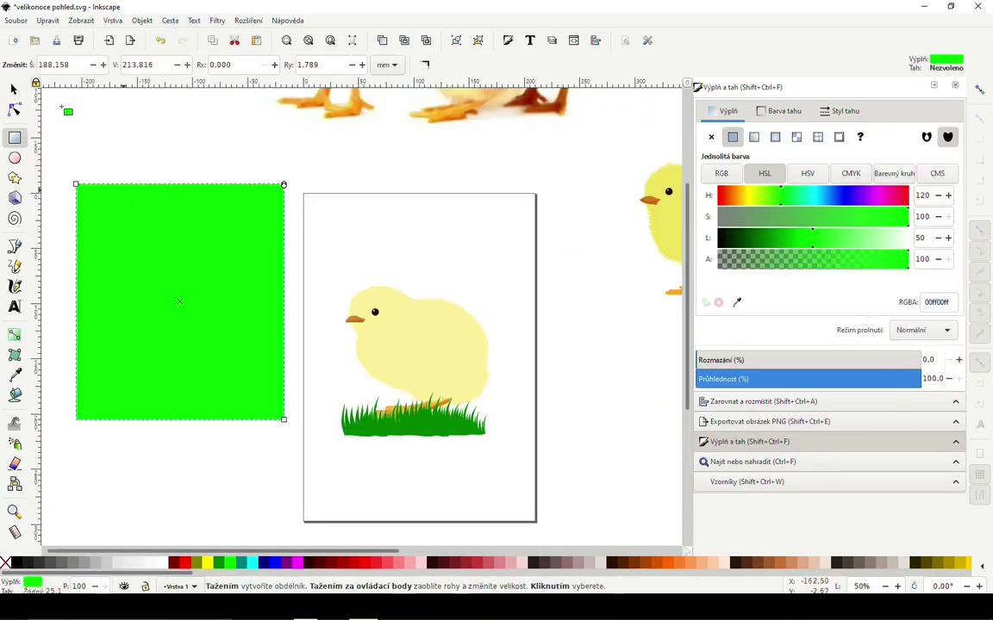
left_click(13, 91)
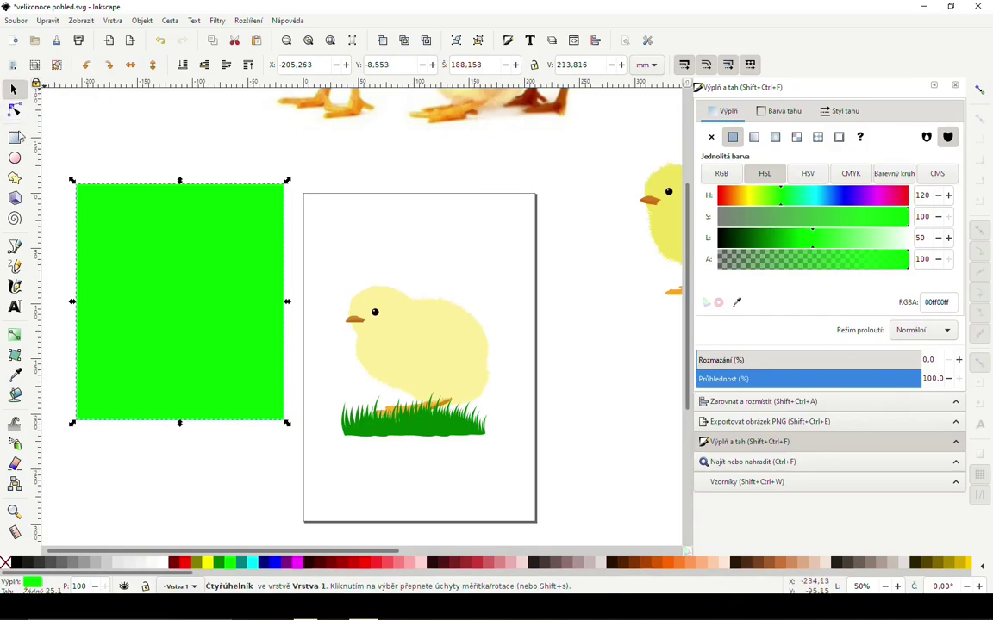
left_click(251, 563)
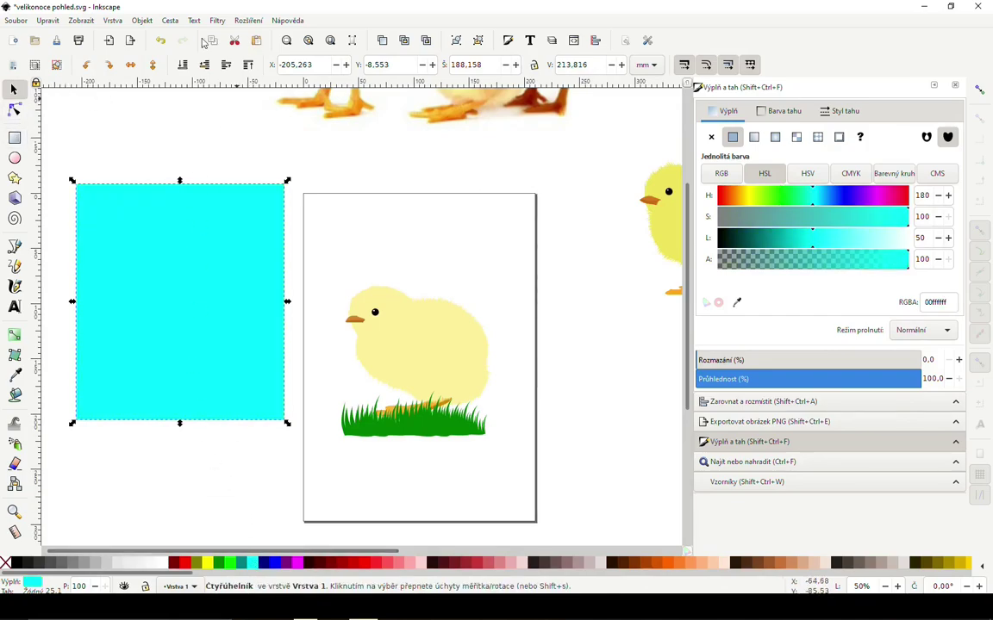
mouse_move(152, 282)
left_mouse_down()
mouse_move(394, 306)
mouse_move(395, 297)
left_mouse_up()
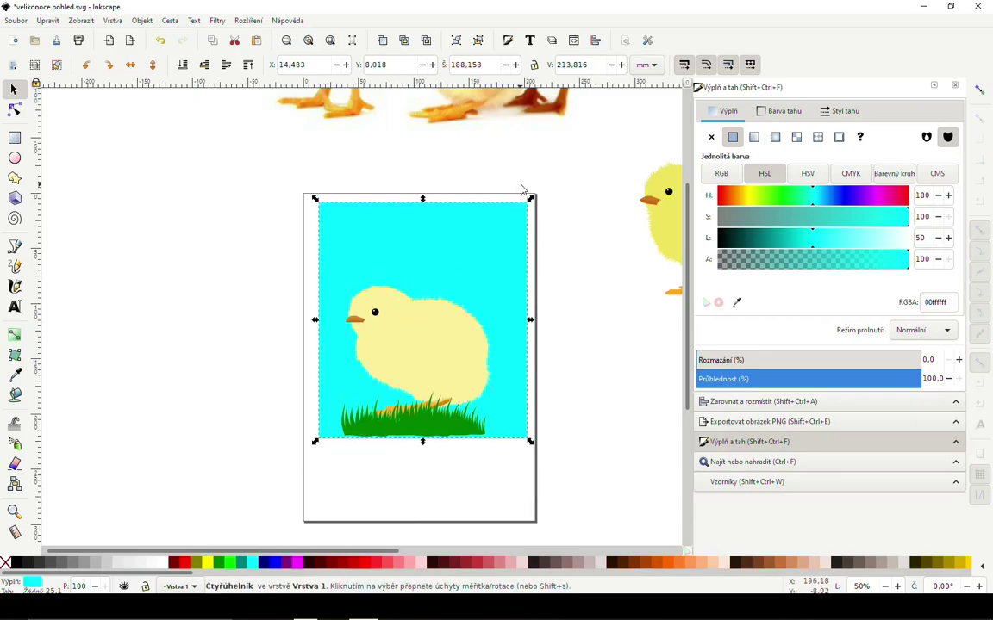
left_click_drag(530, 200, 459, 255)
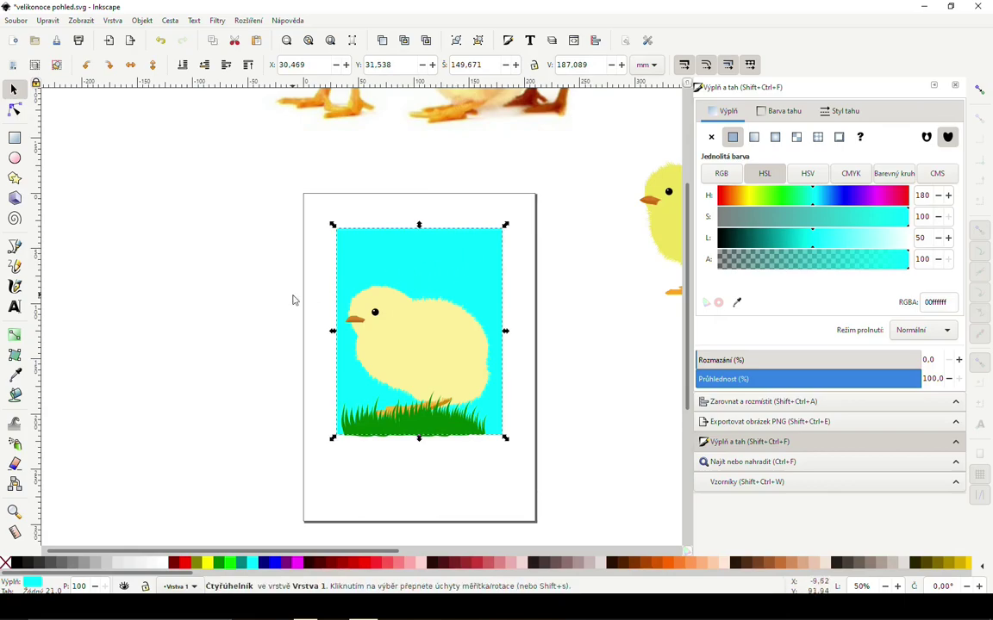
Apply a linear gradient to the sky backdrop and drag its handles so cyan fades toward white.
left_click(753, 136)
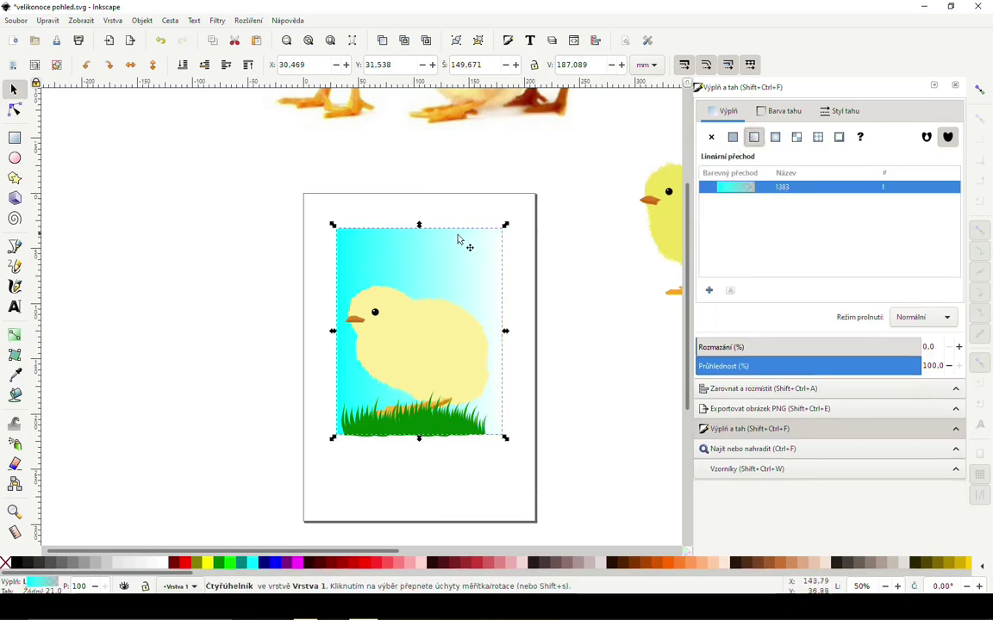
left_click(14, 423)
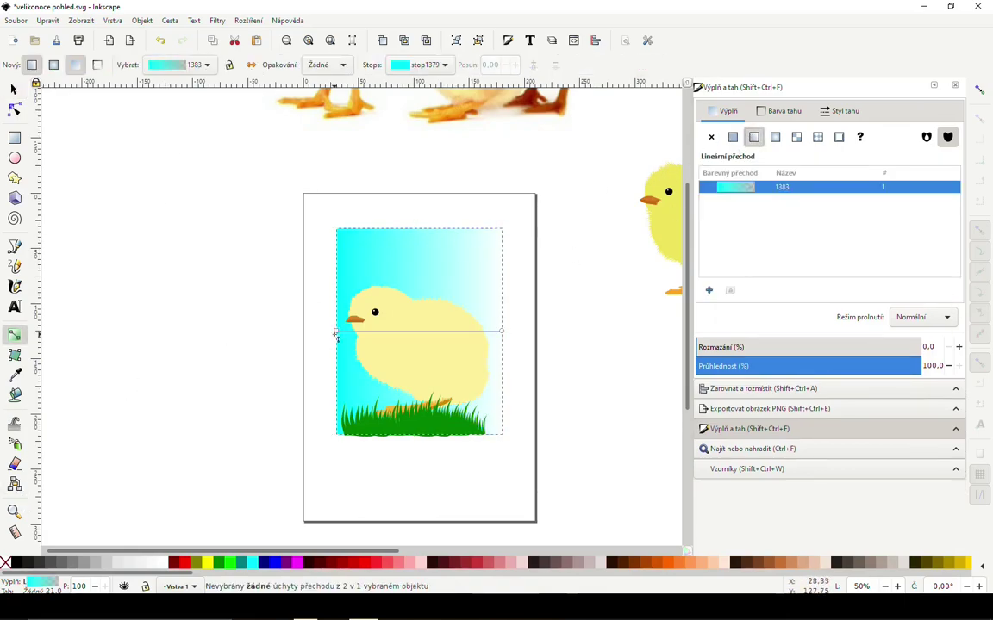
mouse_move(334, 333)
left_mouse_down()
mouse_move(355, 470)
mouse_move(439, 454)
left_mouse_up()
scroll(439, 454, "up", 3)
left_click(429, 341, "ctrl")
scroll(428, 340, "down", 2)
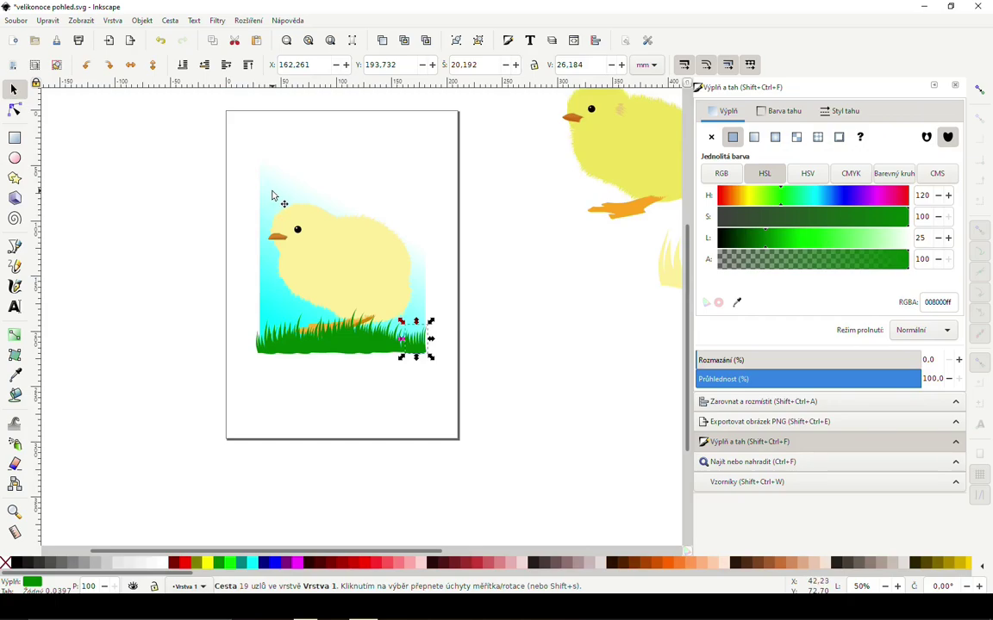
Undo the accidental move so the chick, grass and sky return into place.
key("ctrl+z")
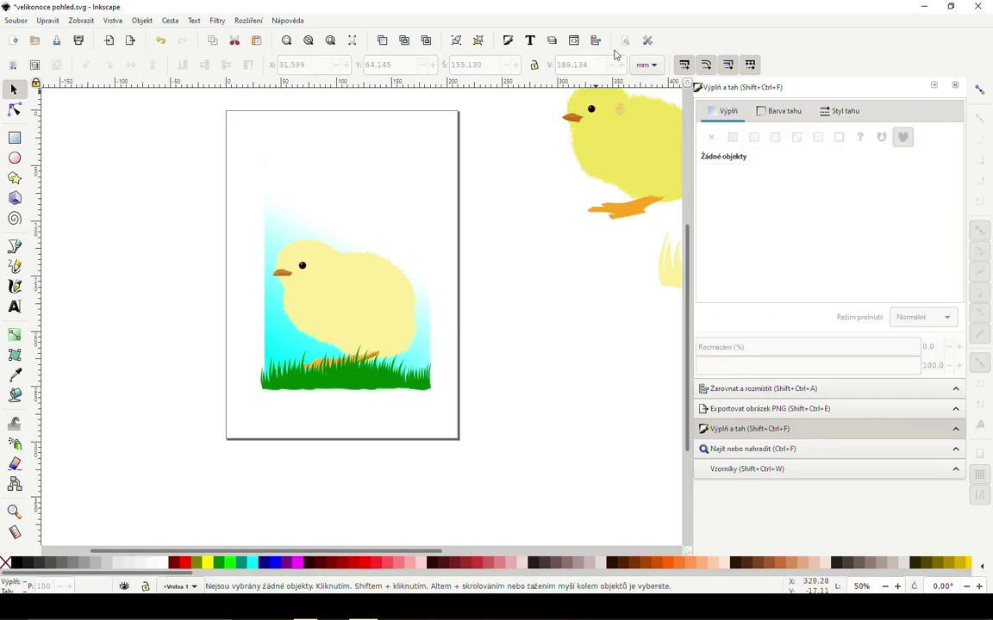